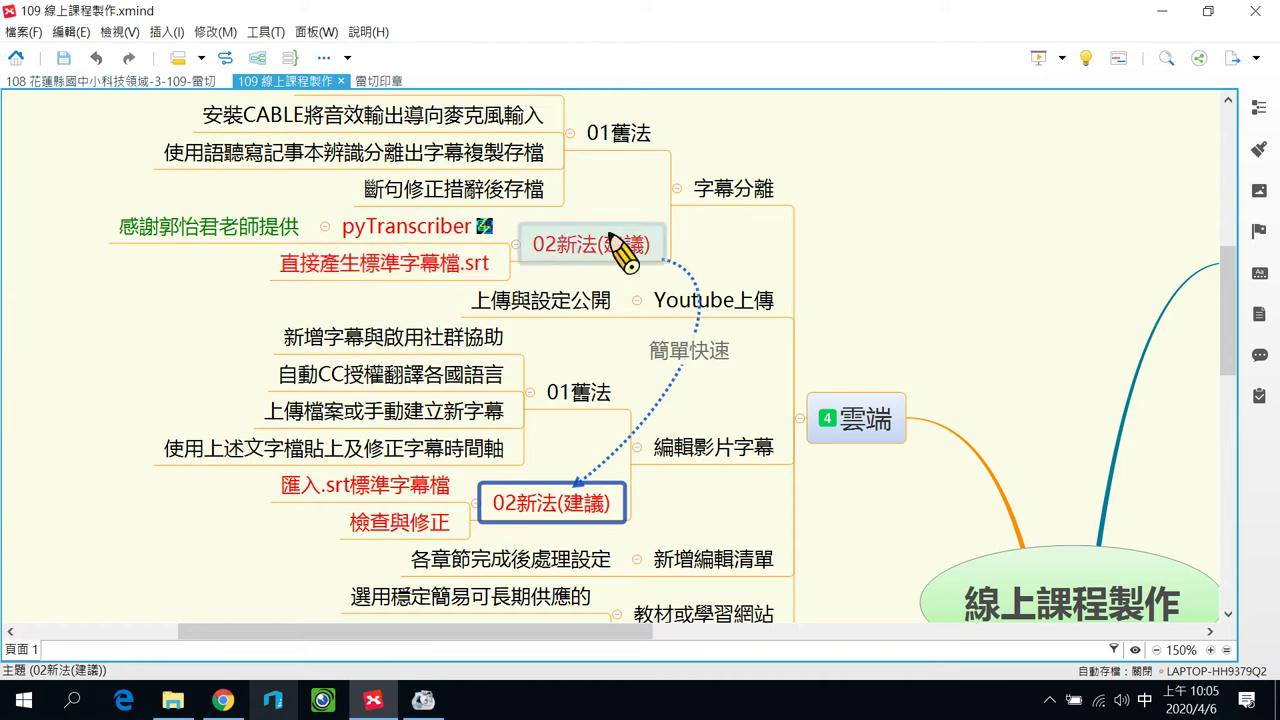
Step: Switch to Chrome, go from the Google homepage to YouTube, and open the video upload dialog
click(746, 250)
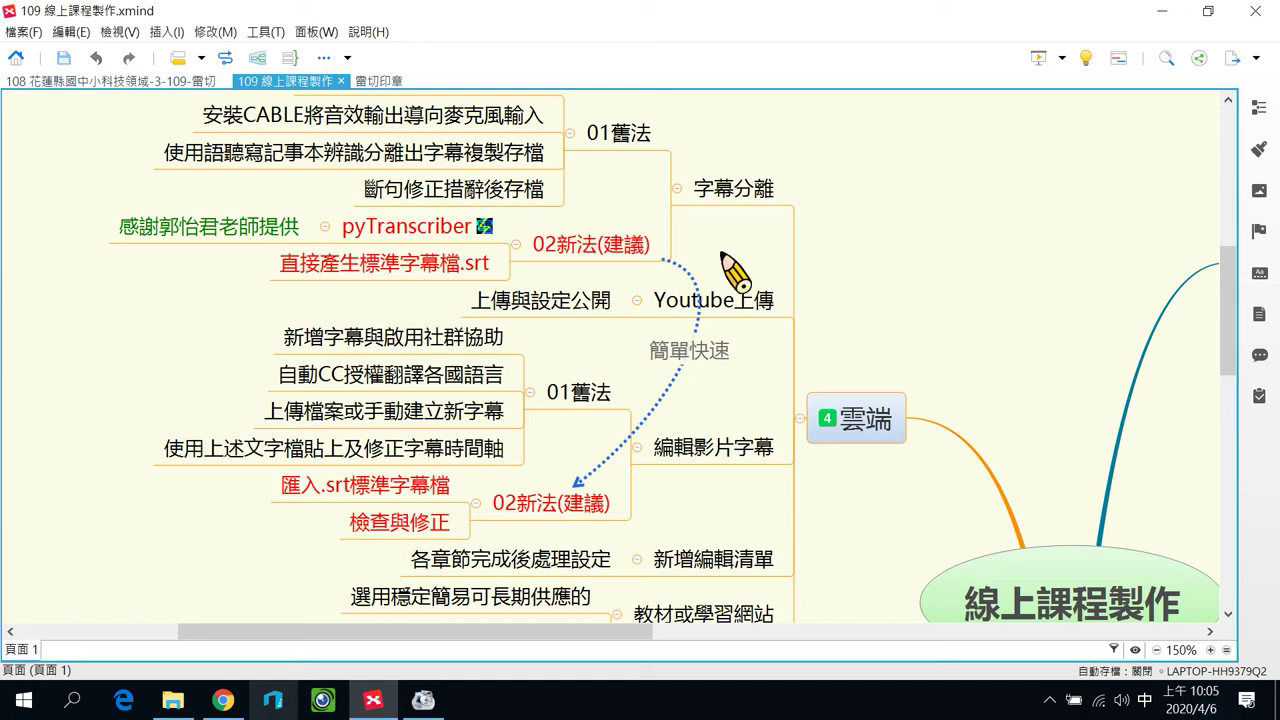
click(1166, 12)
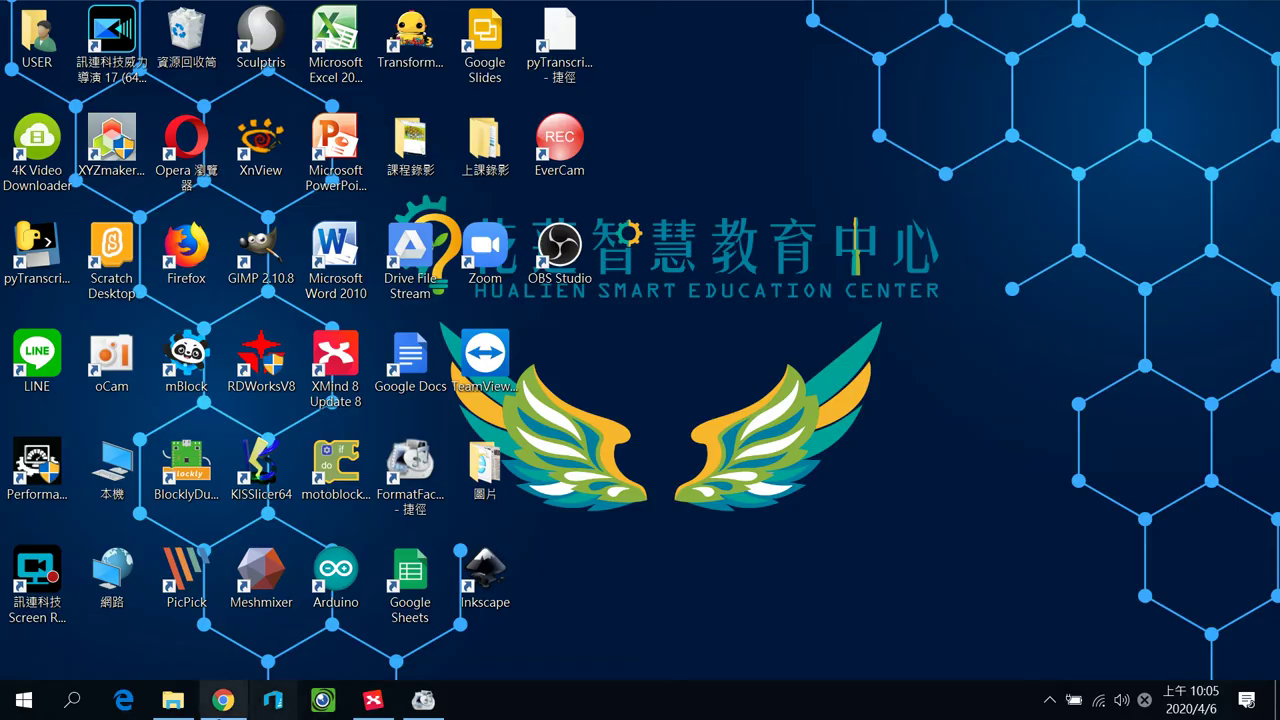
click(222, 700)
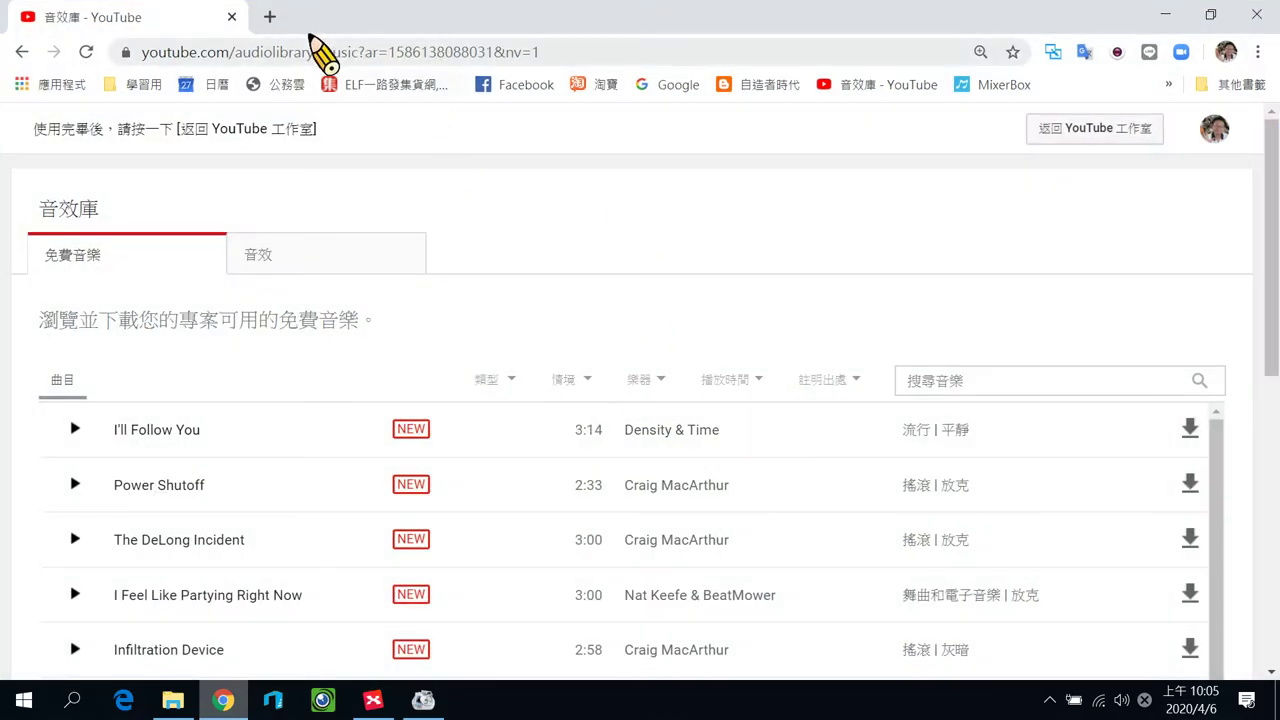
click(676, 86)
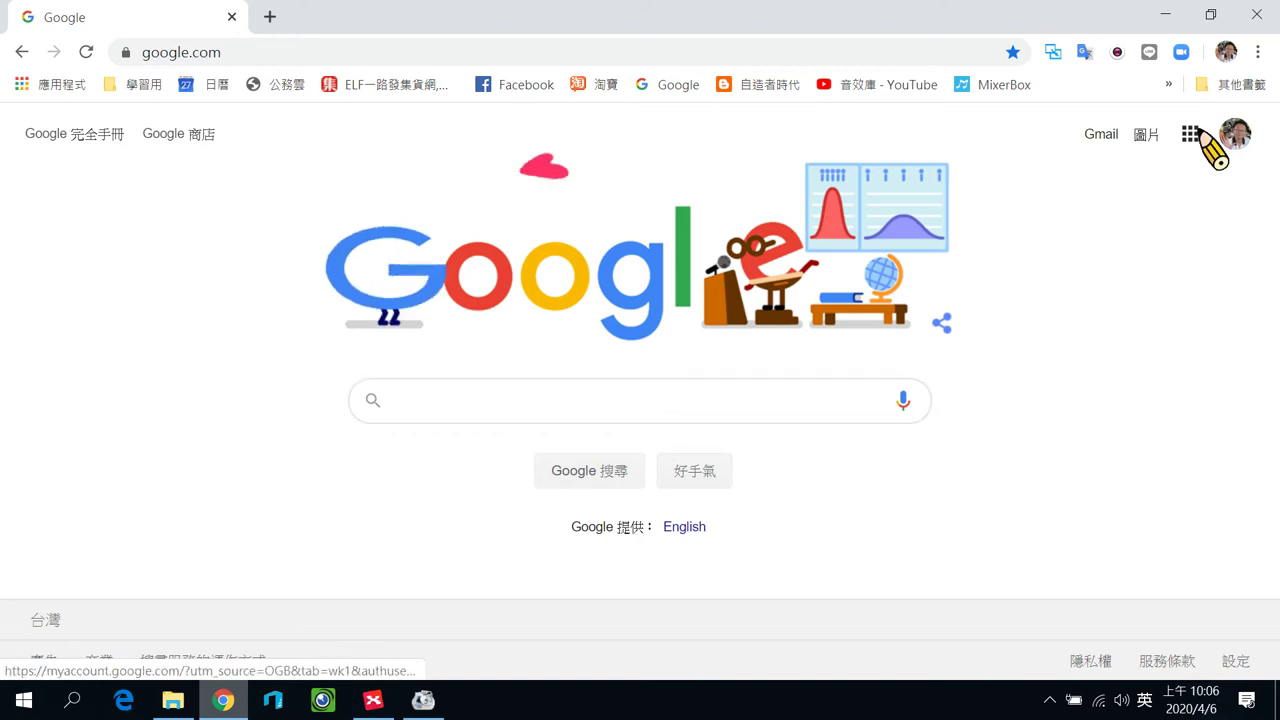
click(1190, 134)
click(990, 325)
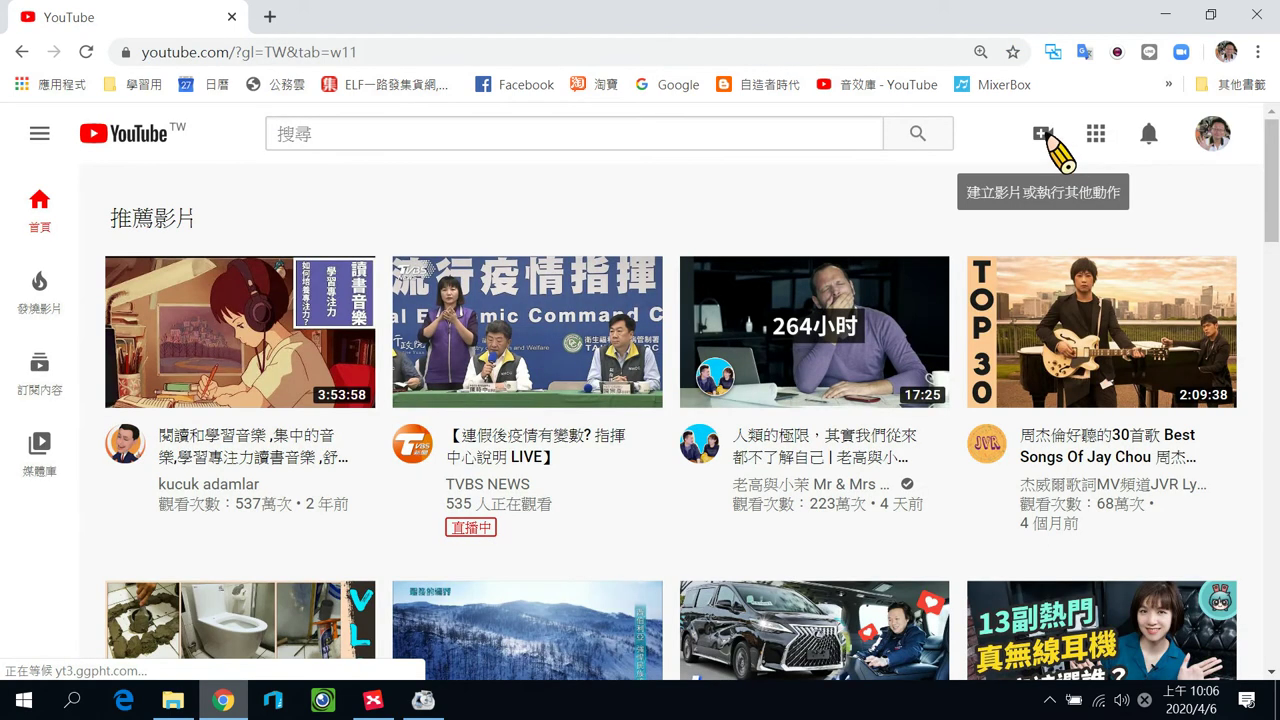
click(1044, 133)
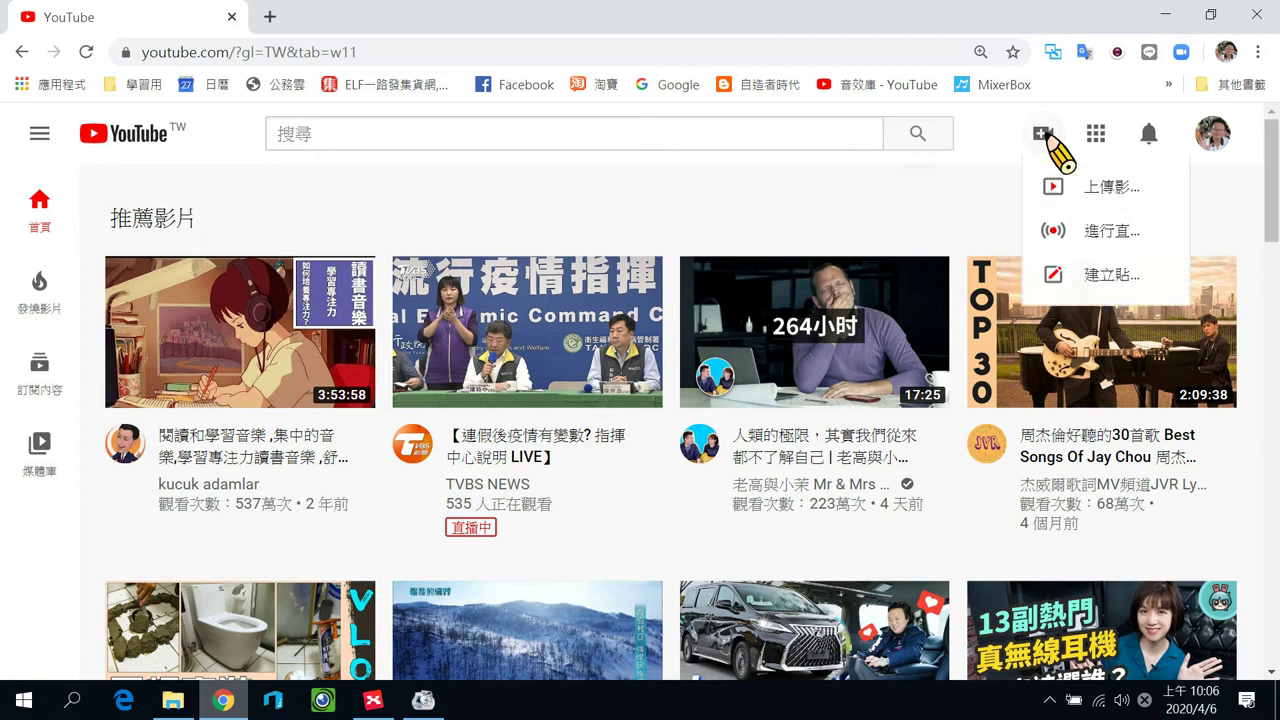
click(1088, 180)
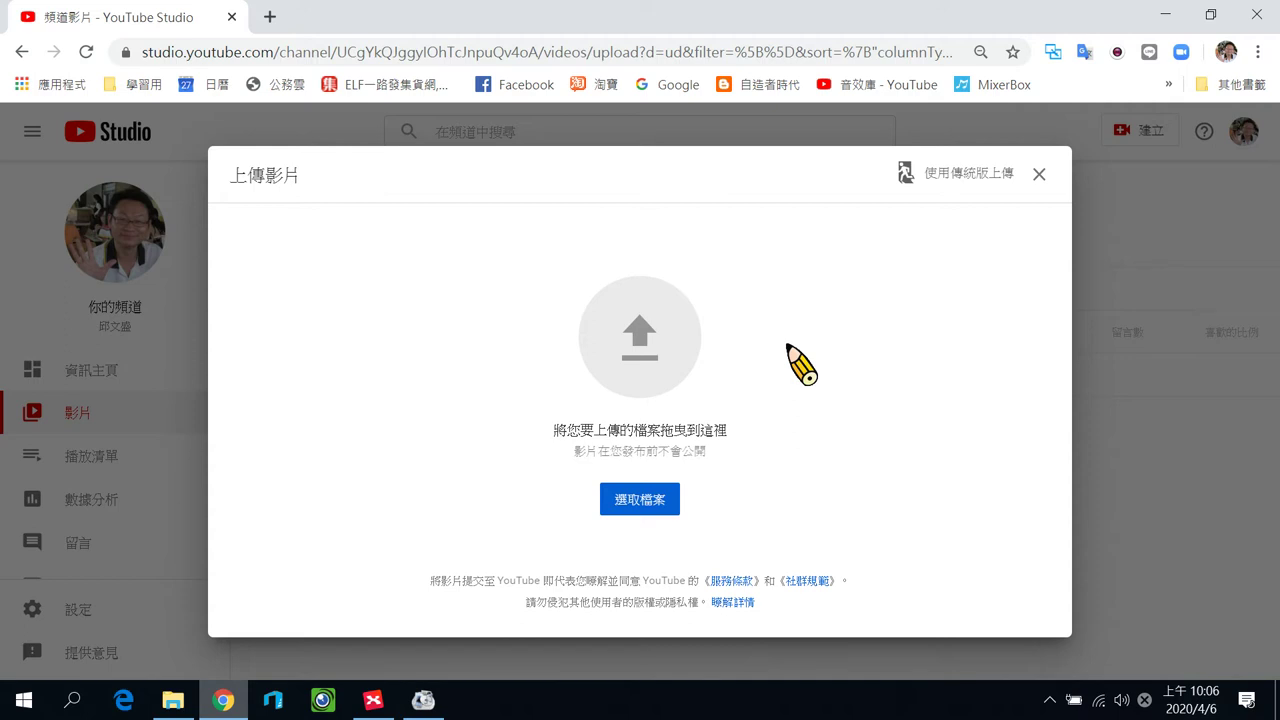
Step: Upload the video file 線上課程錄製01 from the 線上課程錄製 folder in File Explorer
click(172, 699)
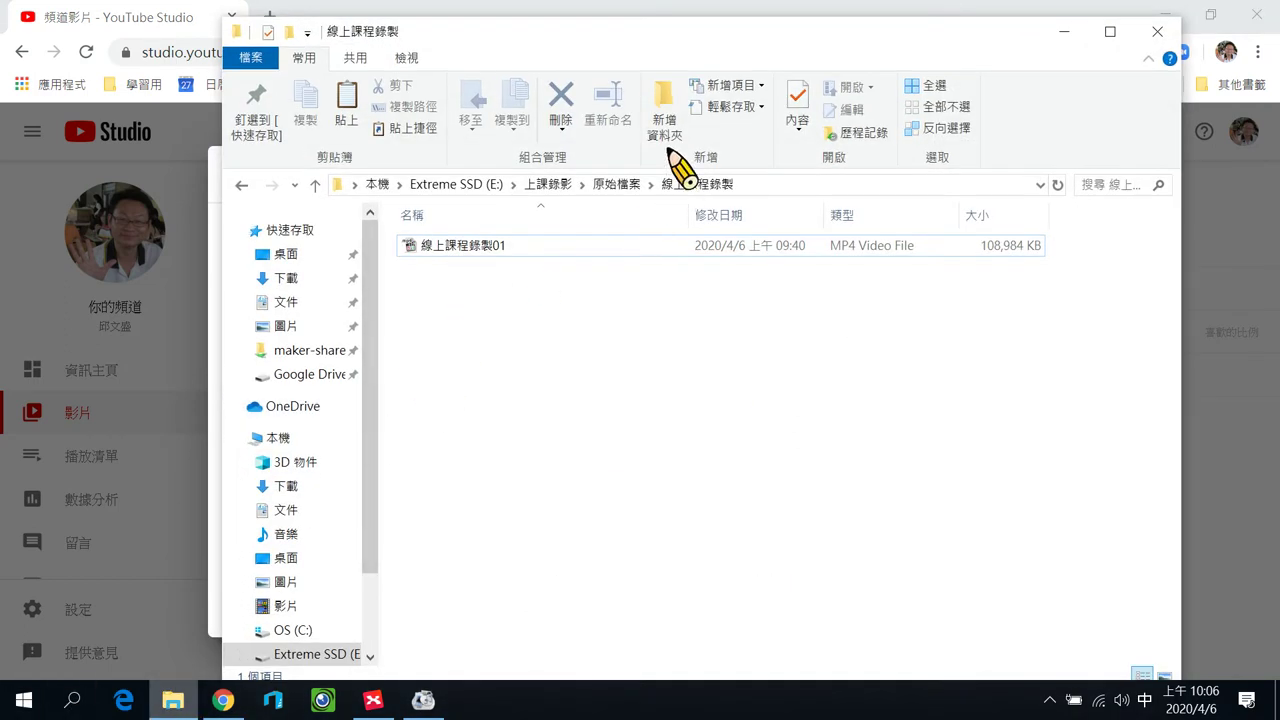
drag(605, 35, 1020, 267)
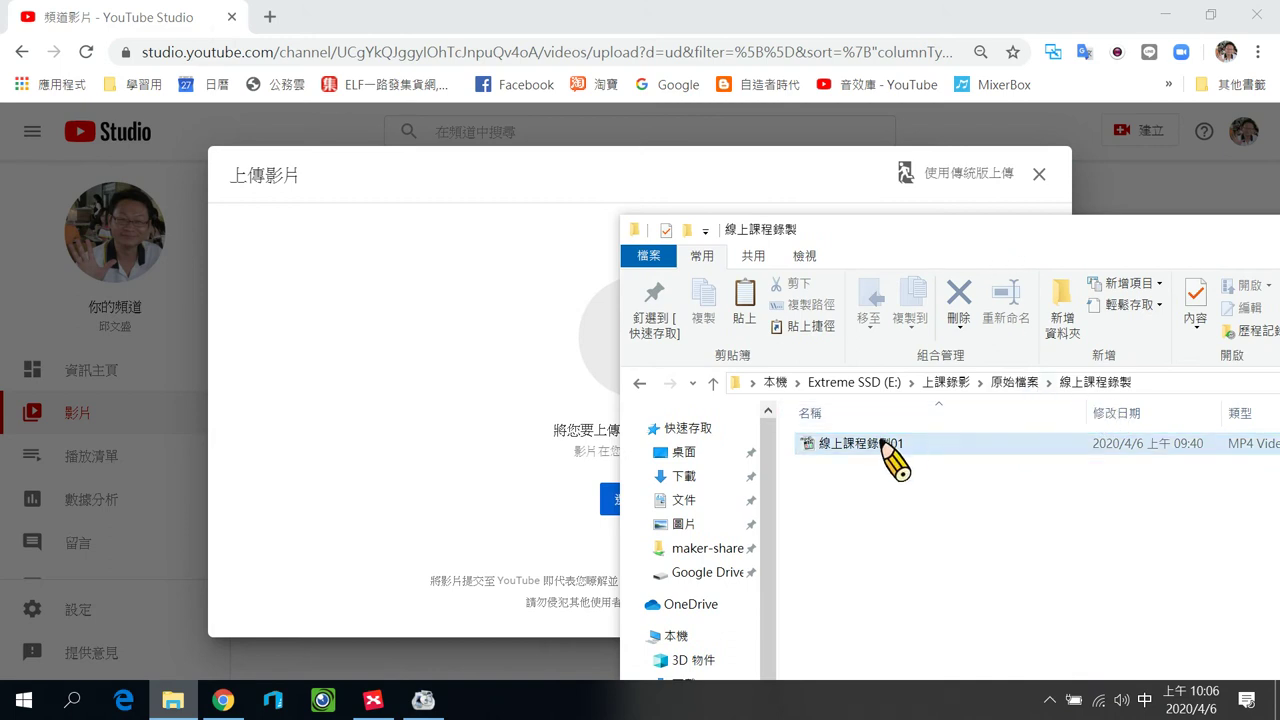
drag(880, 440, 410, 385)
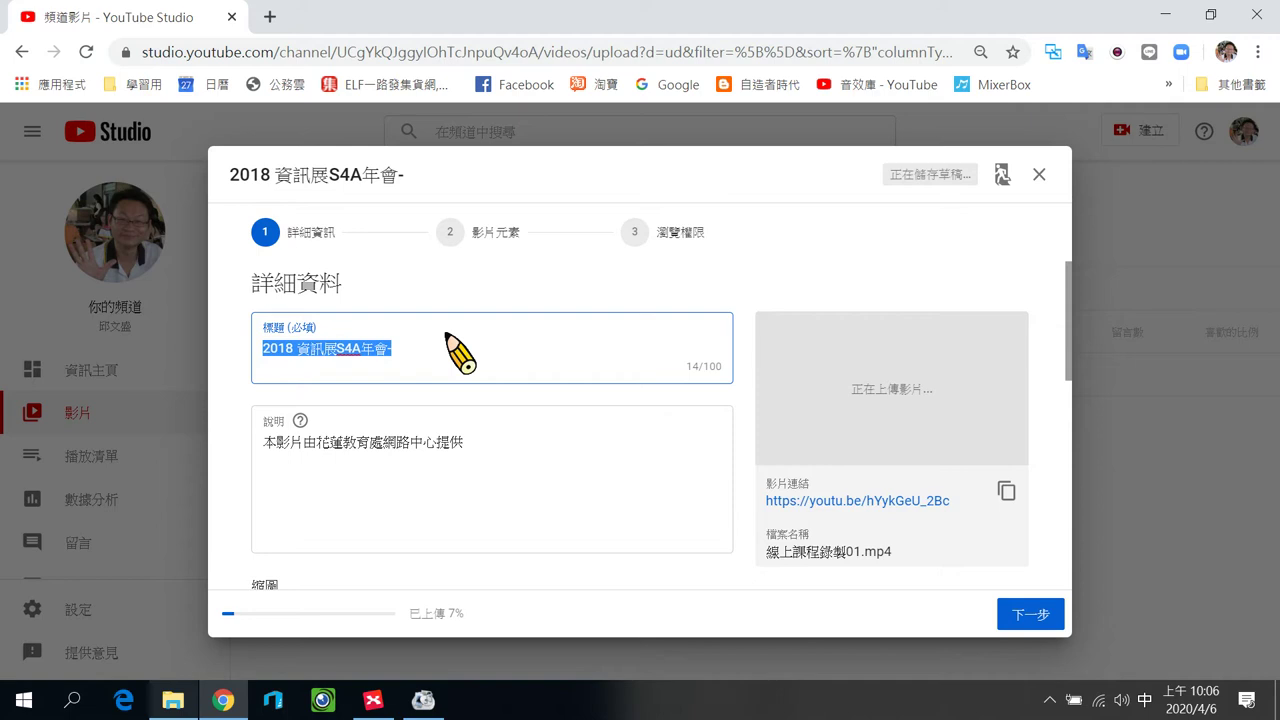
Step: Title the video 線上影片錄製(上)-準備及錄影, consulting the course mind map in XMind for the wording
text(ㄒㄧㄢ)
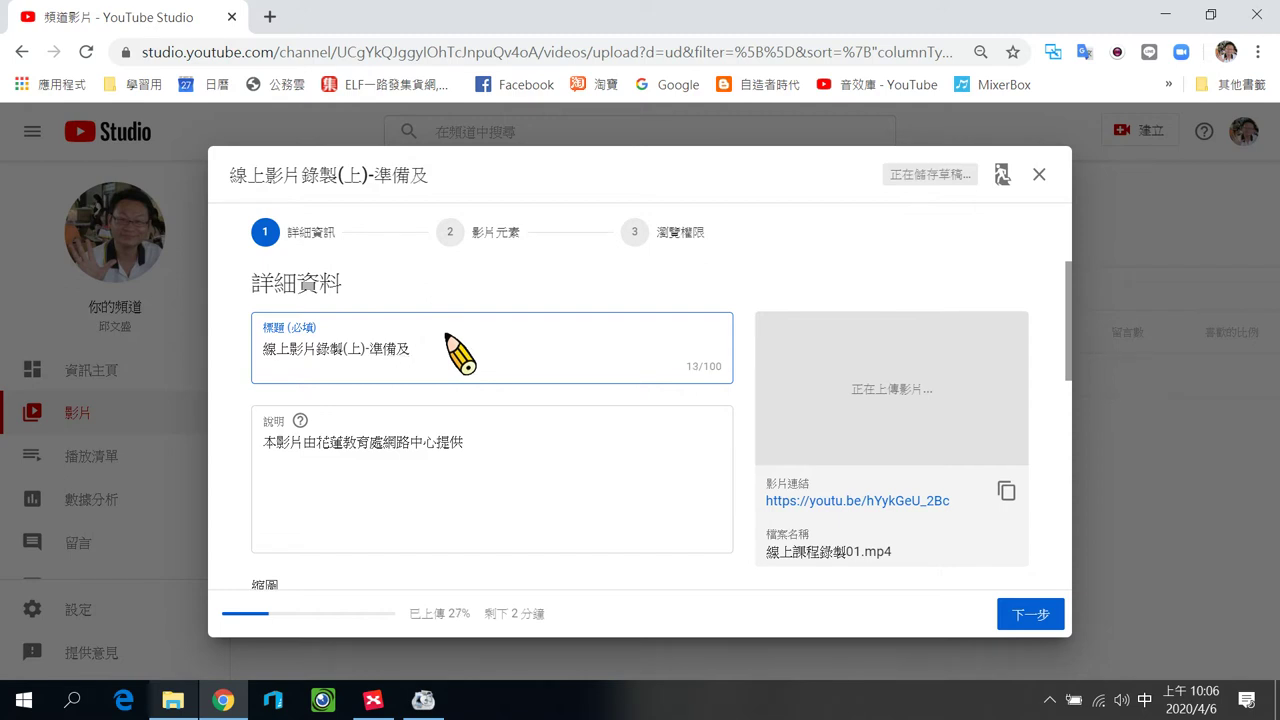
click(373, 700)
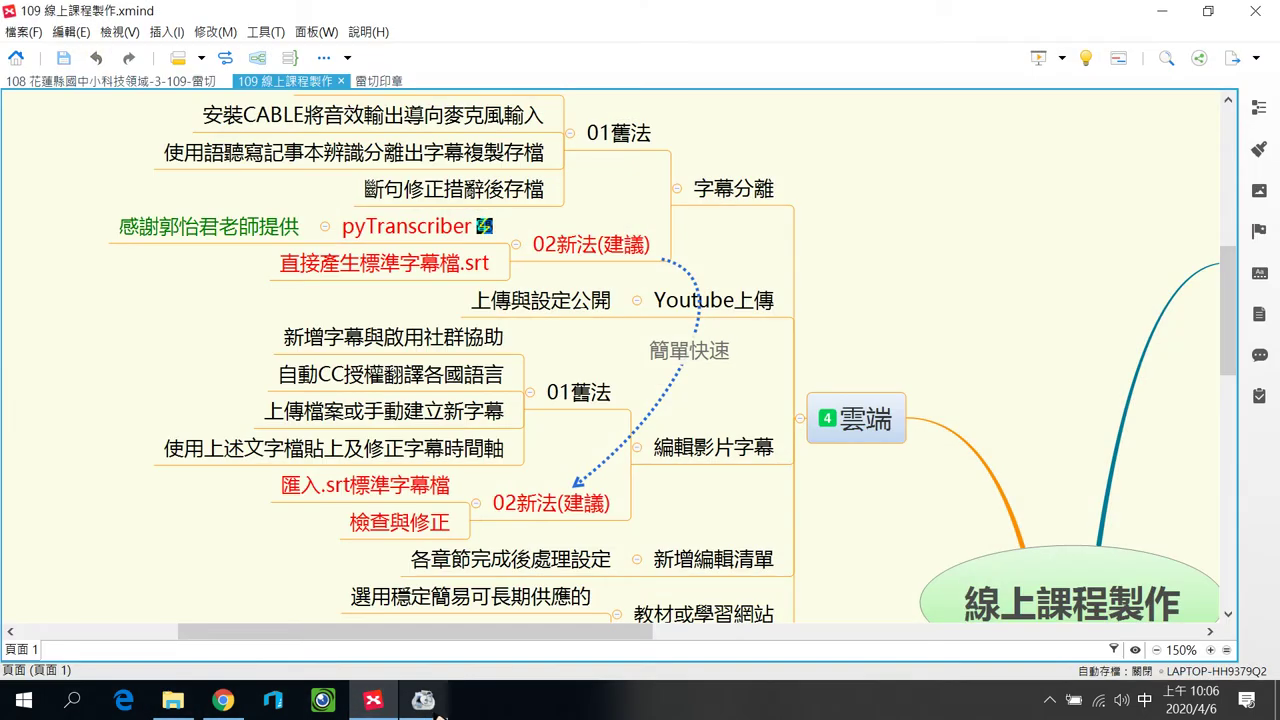
drag(632, 645, 924, 660)
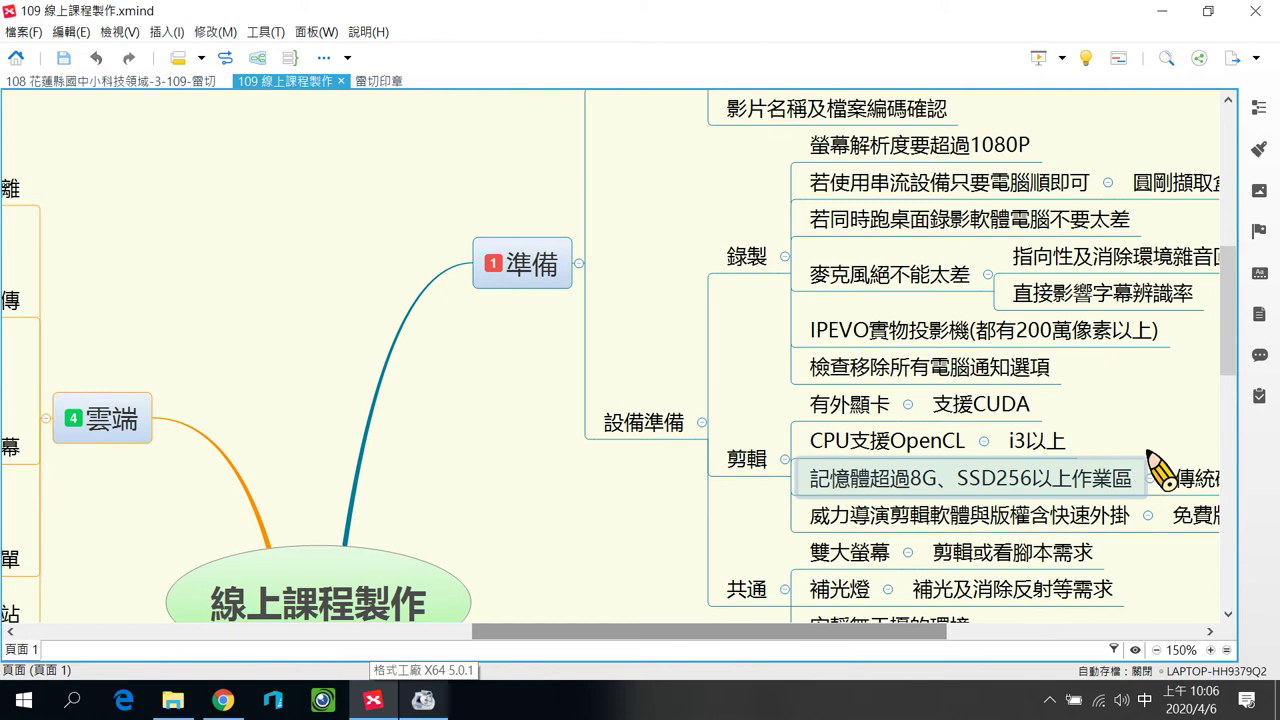
drag(1228, 382, 1234, 337)
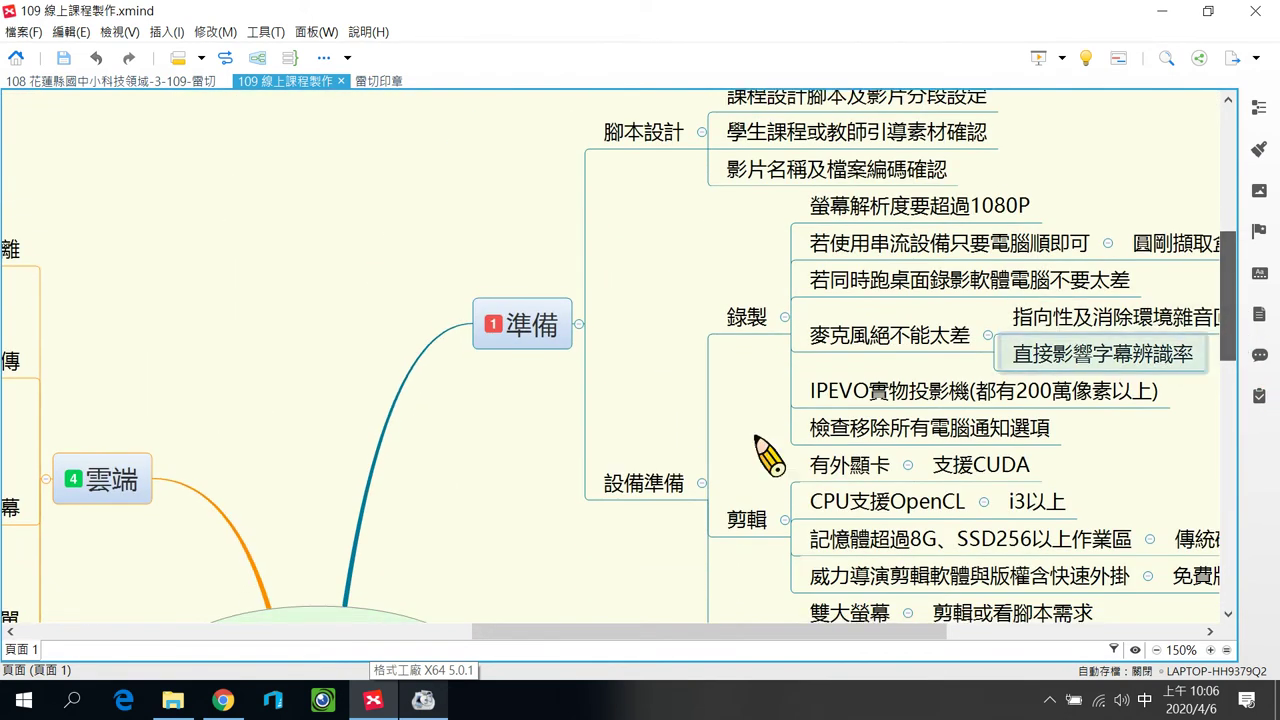
drag(475, 632, 130, 670)
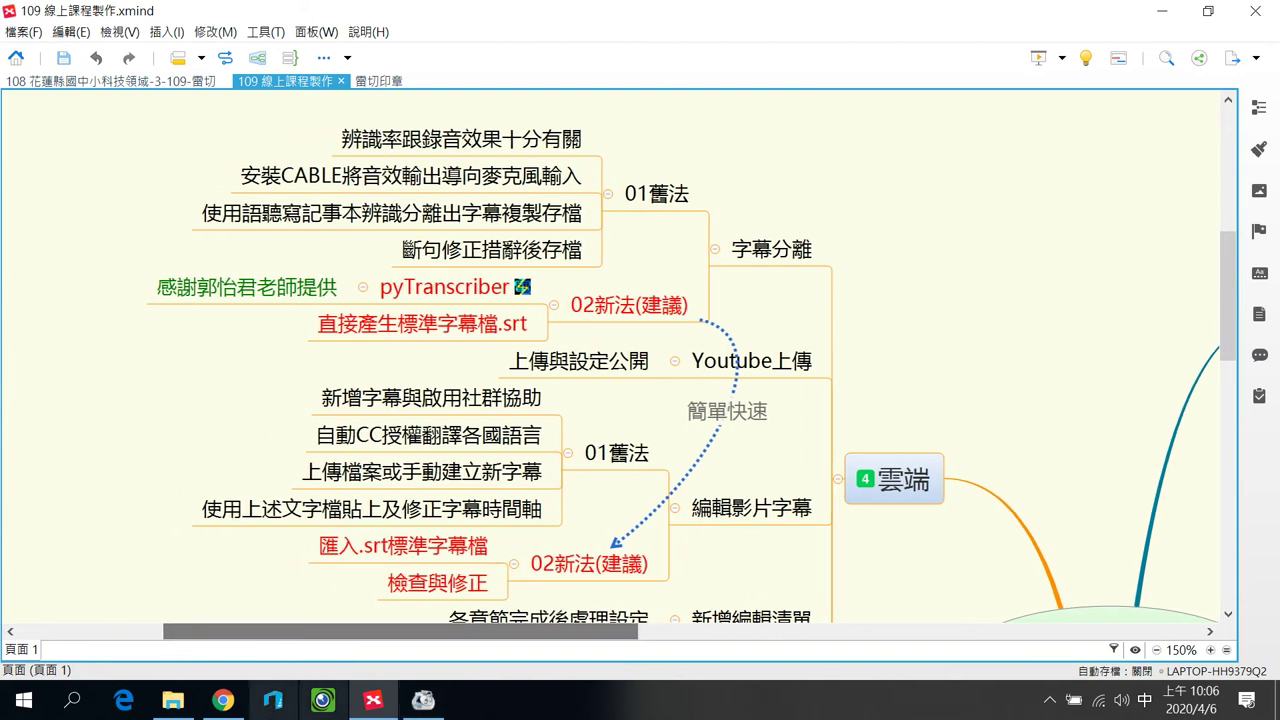
click(424, 703)
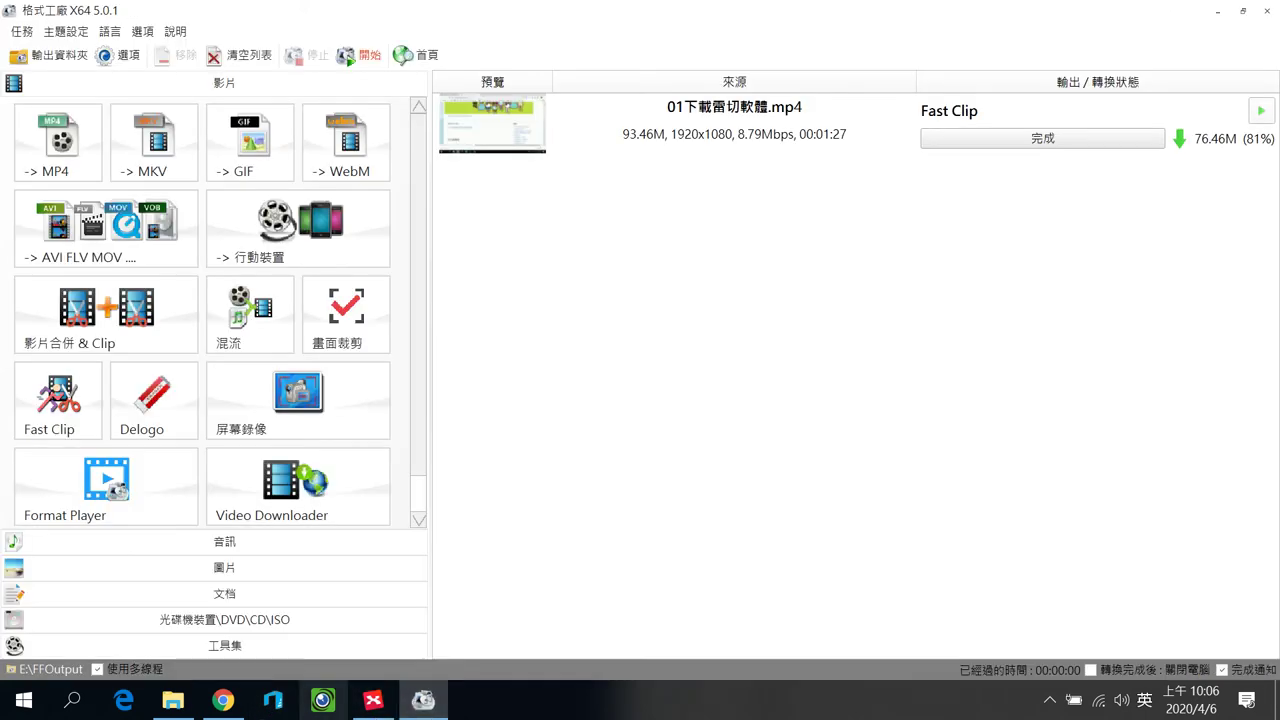
click(223, 700)
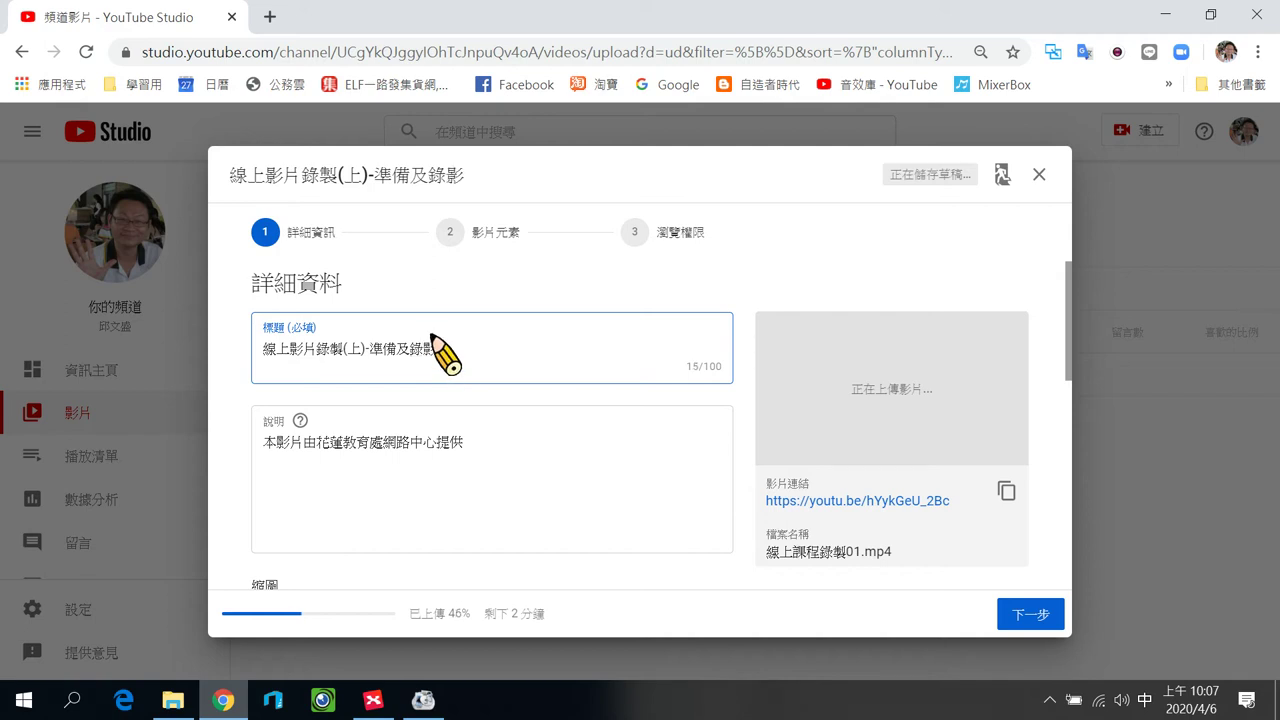
Step: Mark the video as made for children and continue to the video elements stage
click(1030, 614)
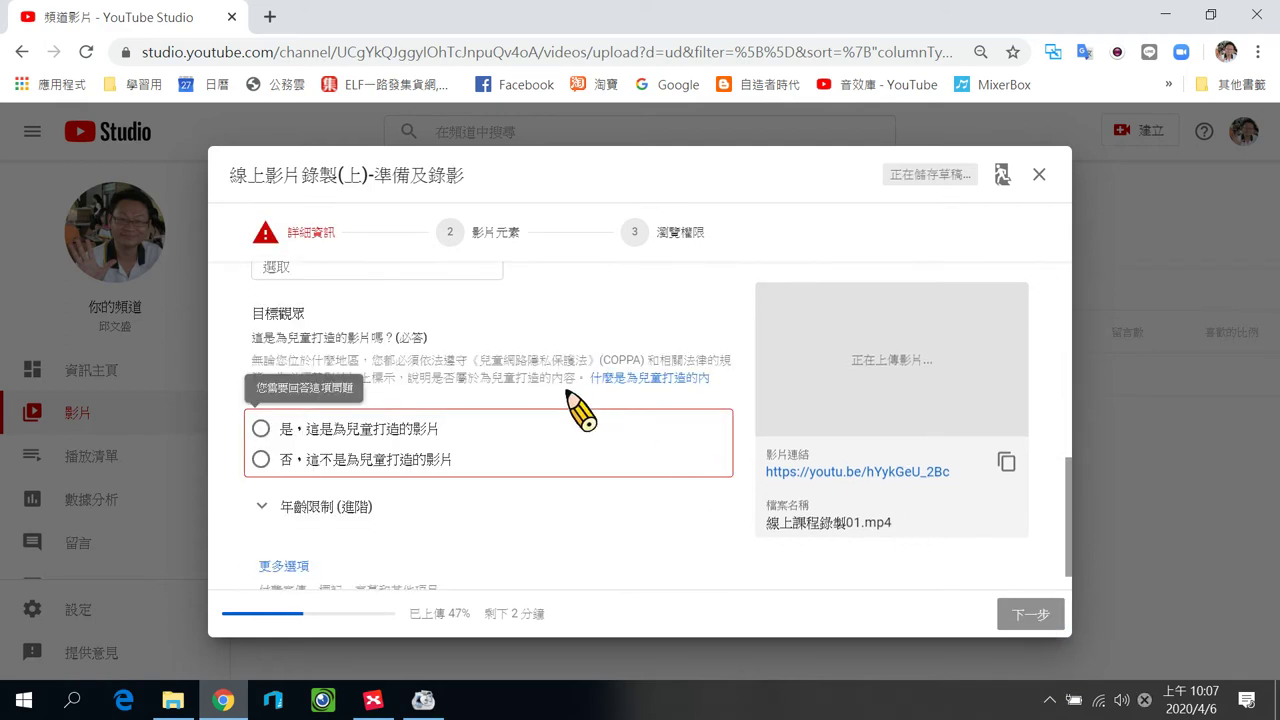
click(261, 428)
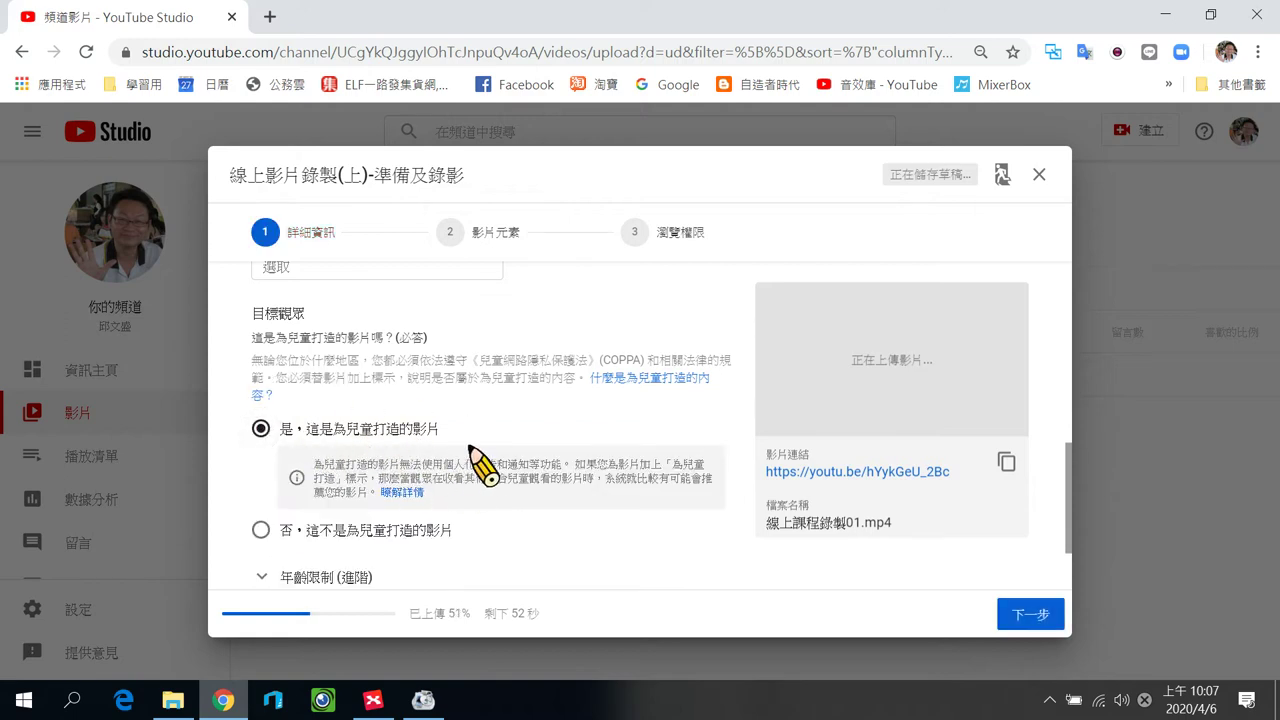
click(1030, 614)
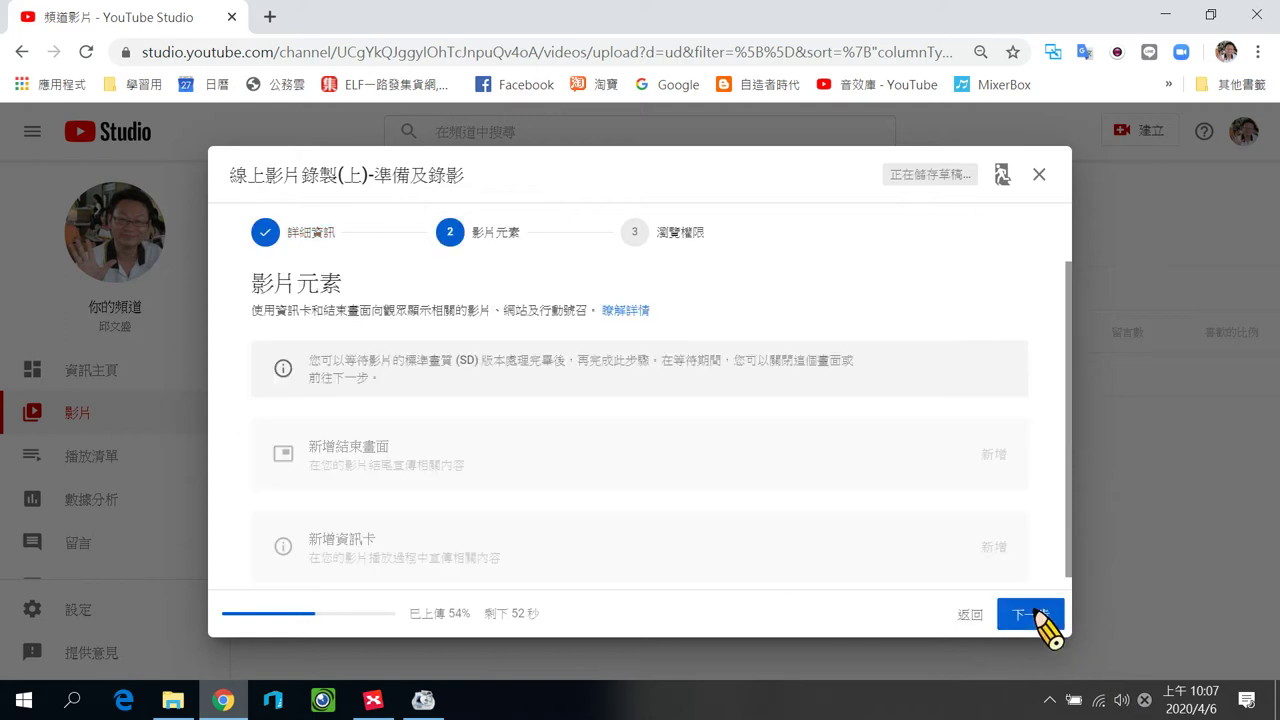
Step: Publish the video with visibility set to 公開 and dismiss the upload progress dialog
click(1036, 614)
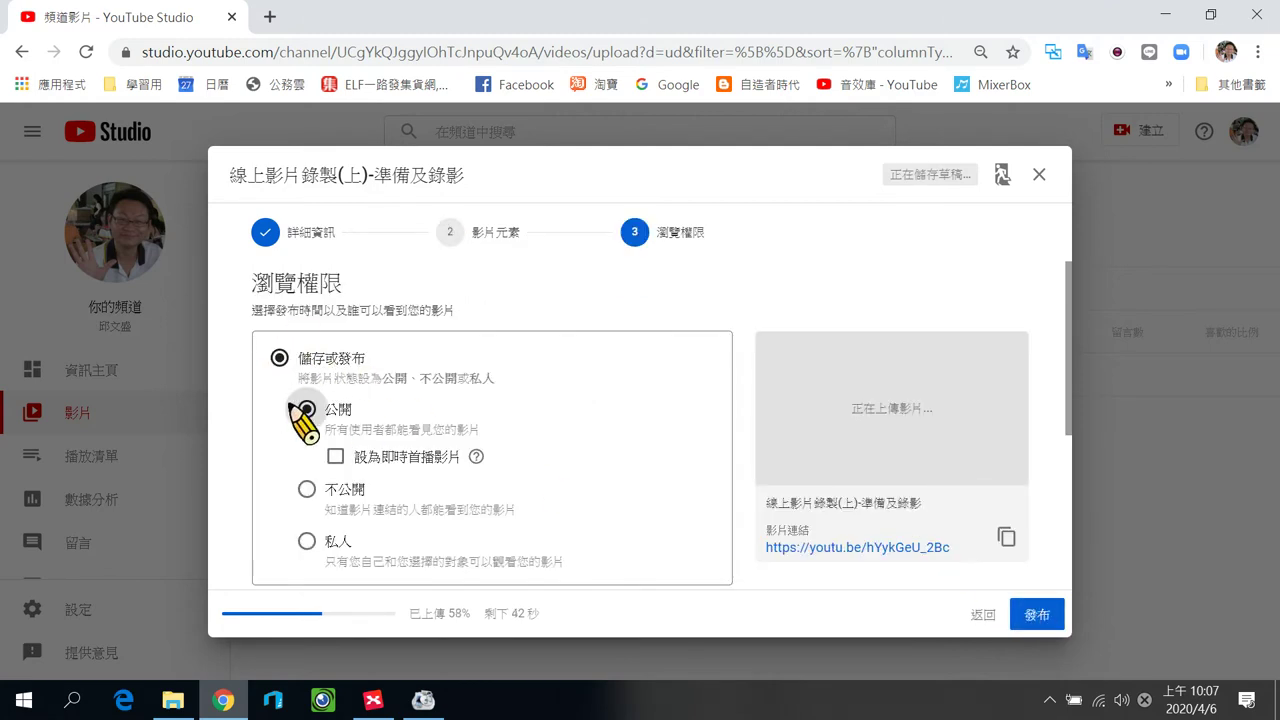
click(1047, 620)
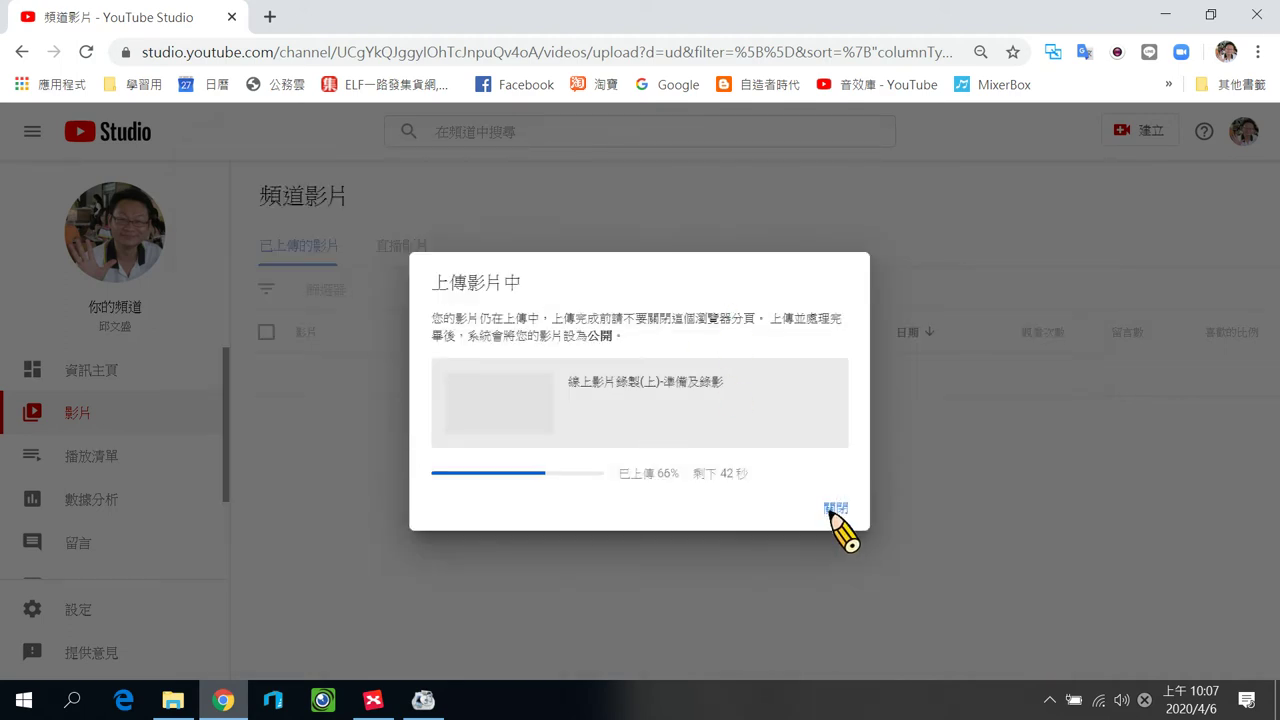
click(834, 509)
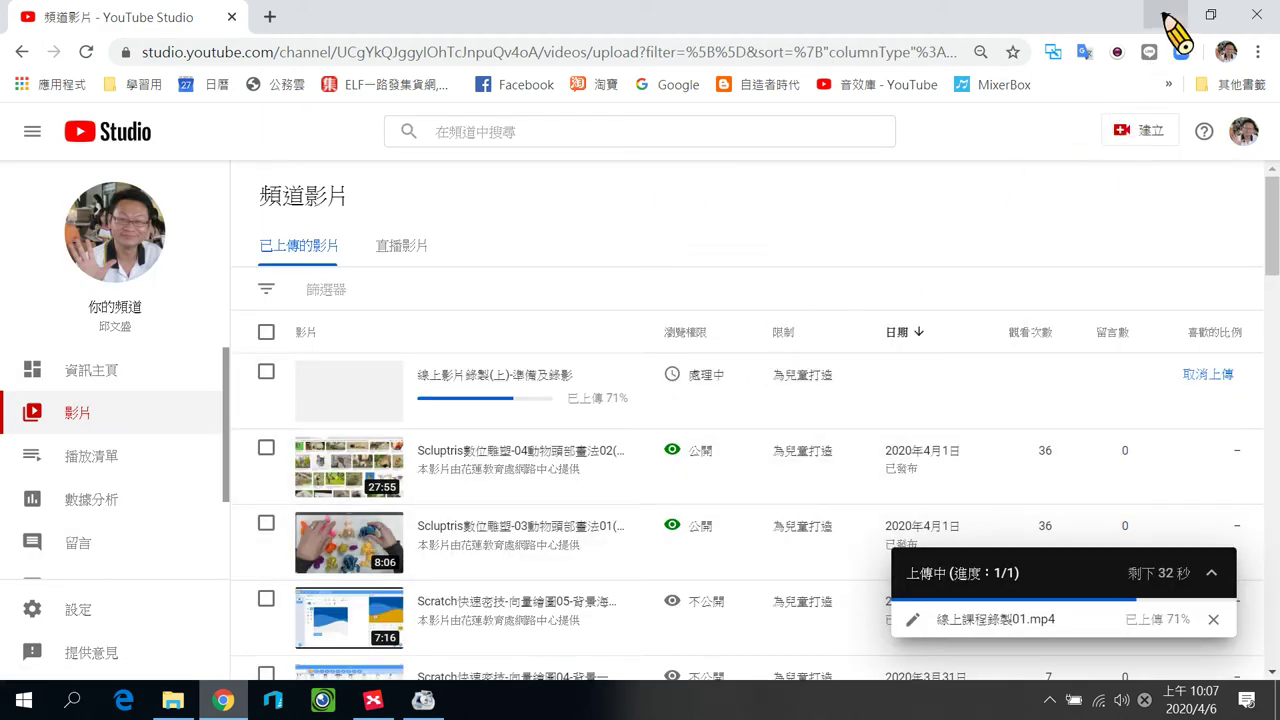
Step: Check the pyTranscriber topic in the XMind map and open the bookmarked 自造者時代 blog in a new Chrome tab
click(268, 17)
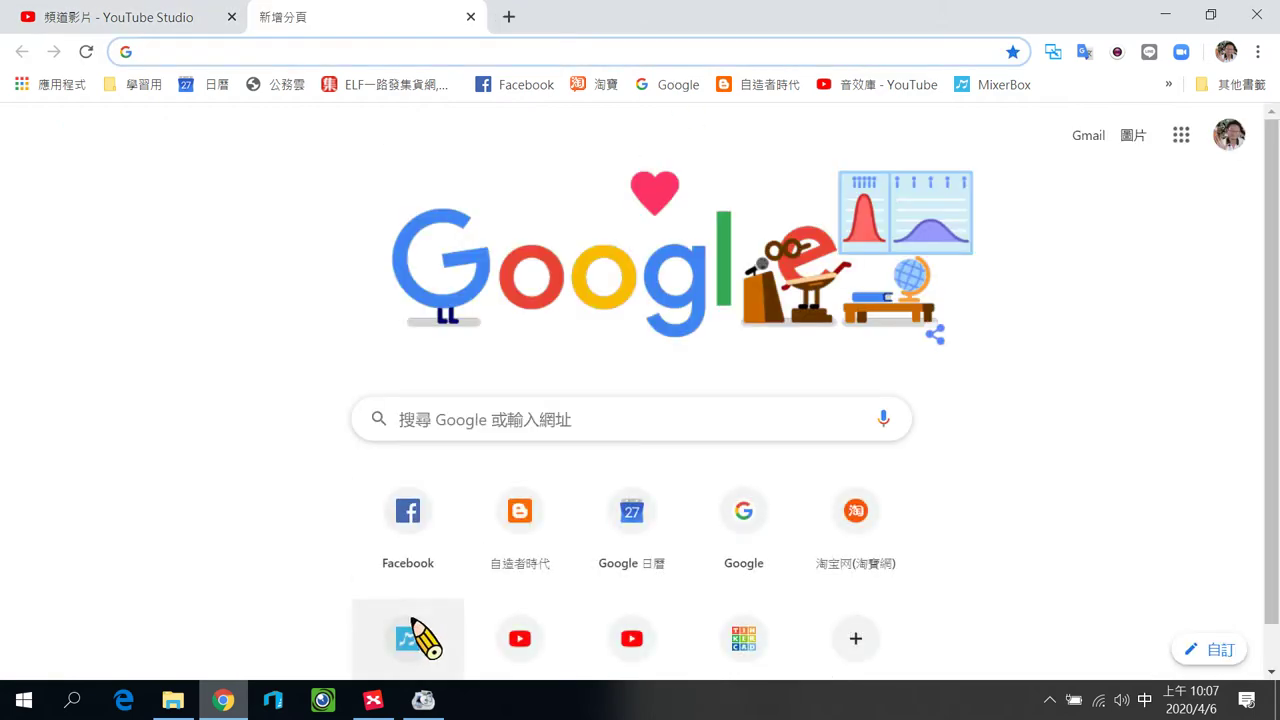
click(372, 700)
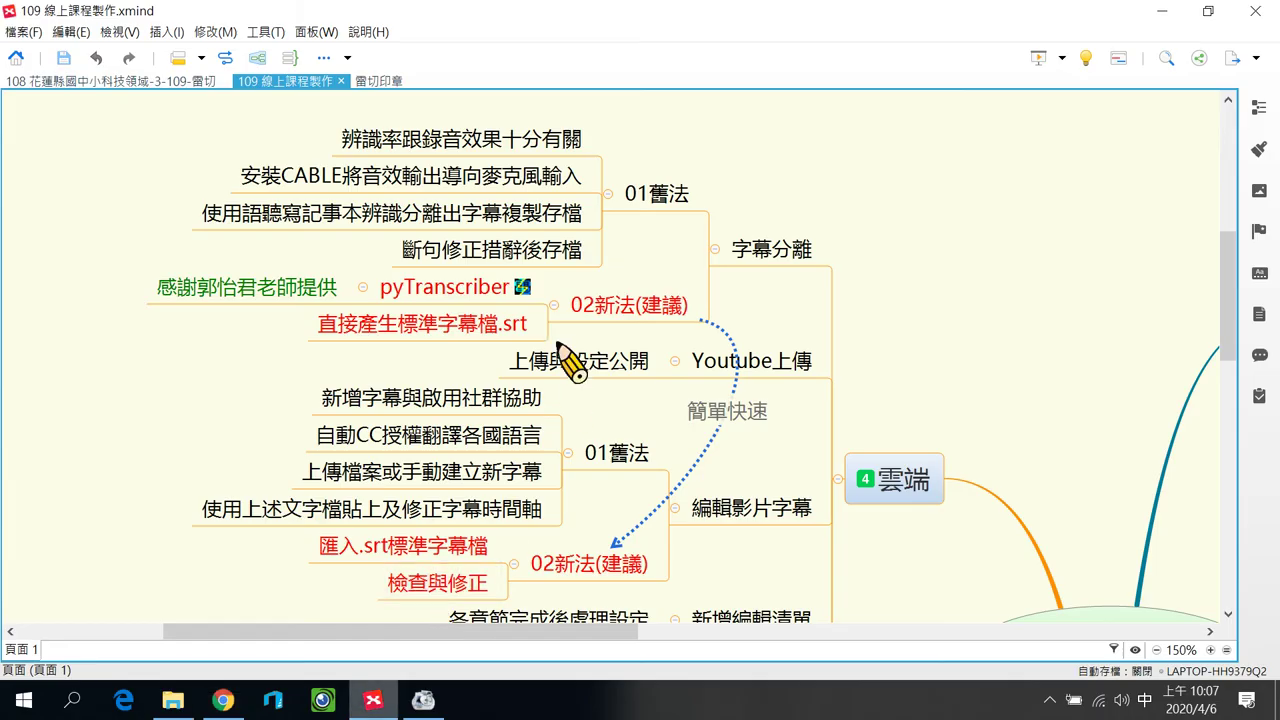
click(427, 298)
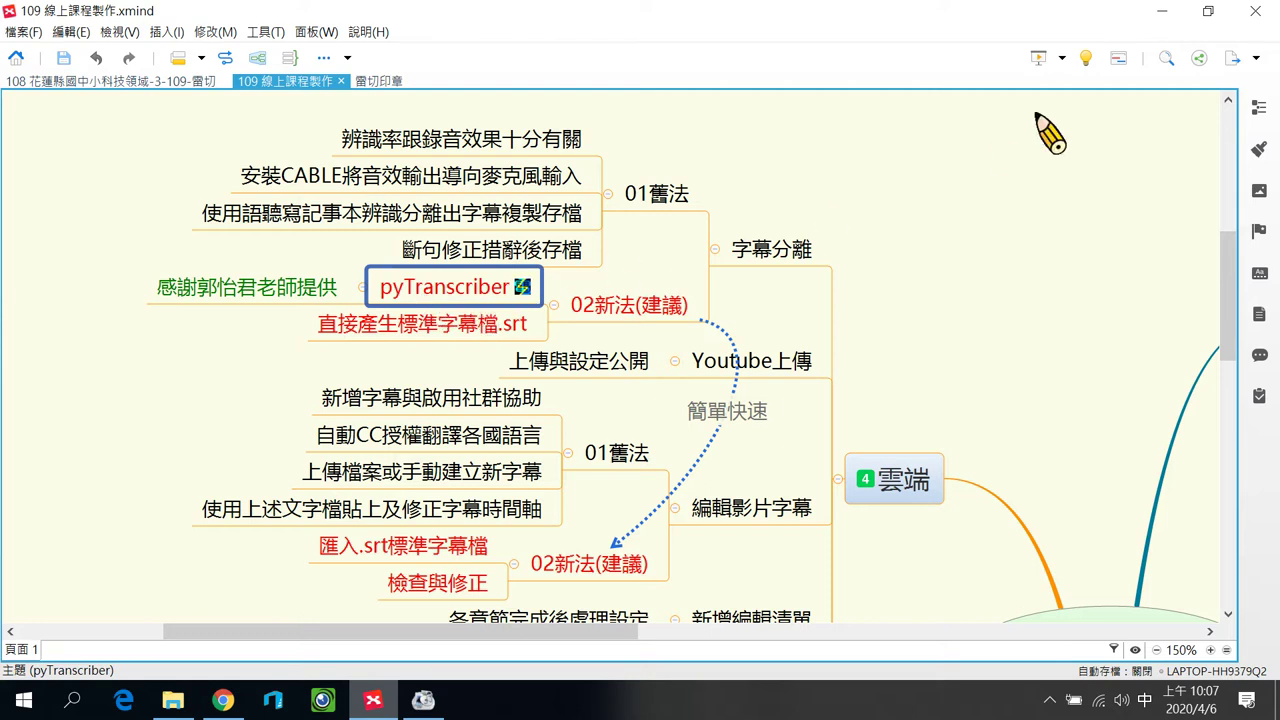
click(1163, 12)
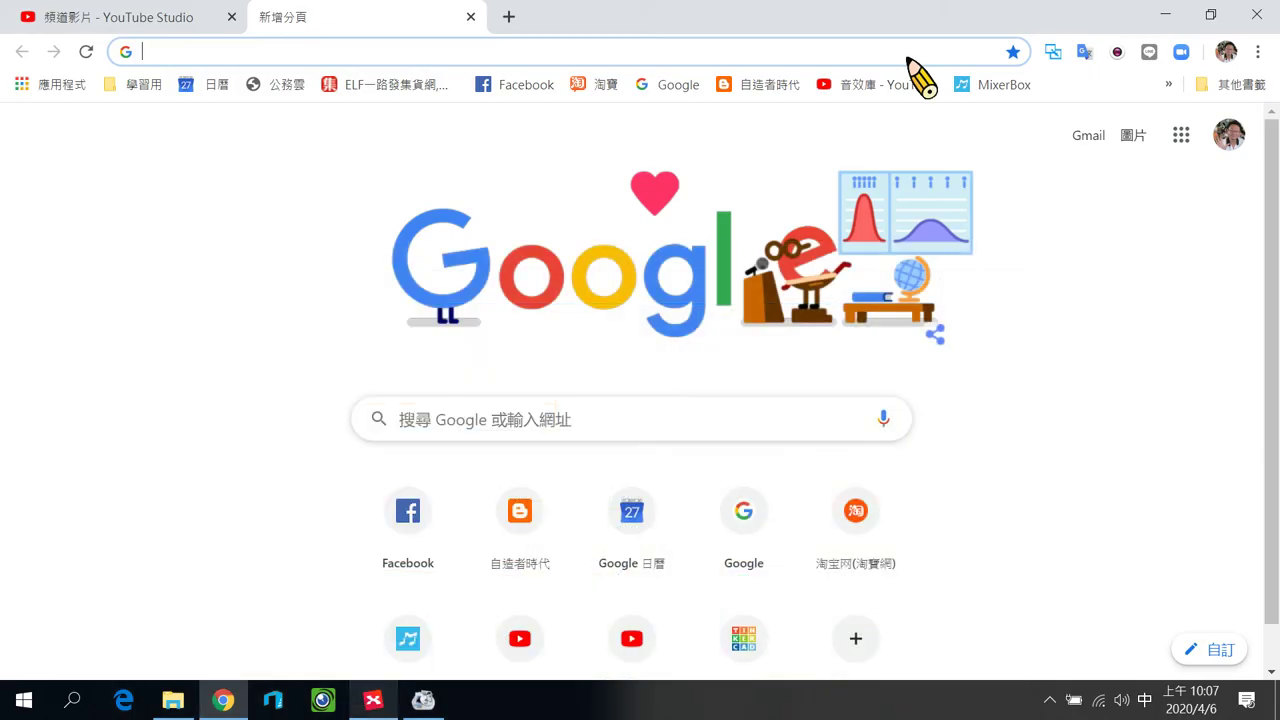
click(757, 86)
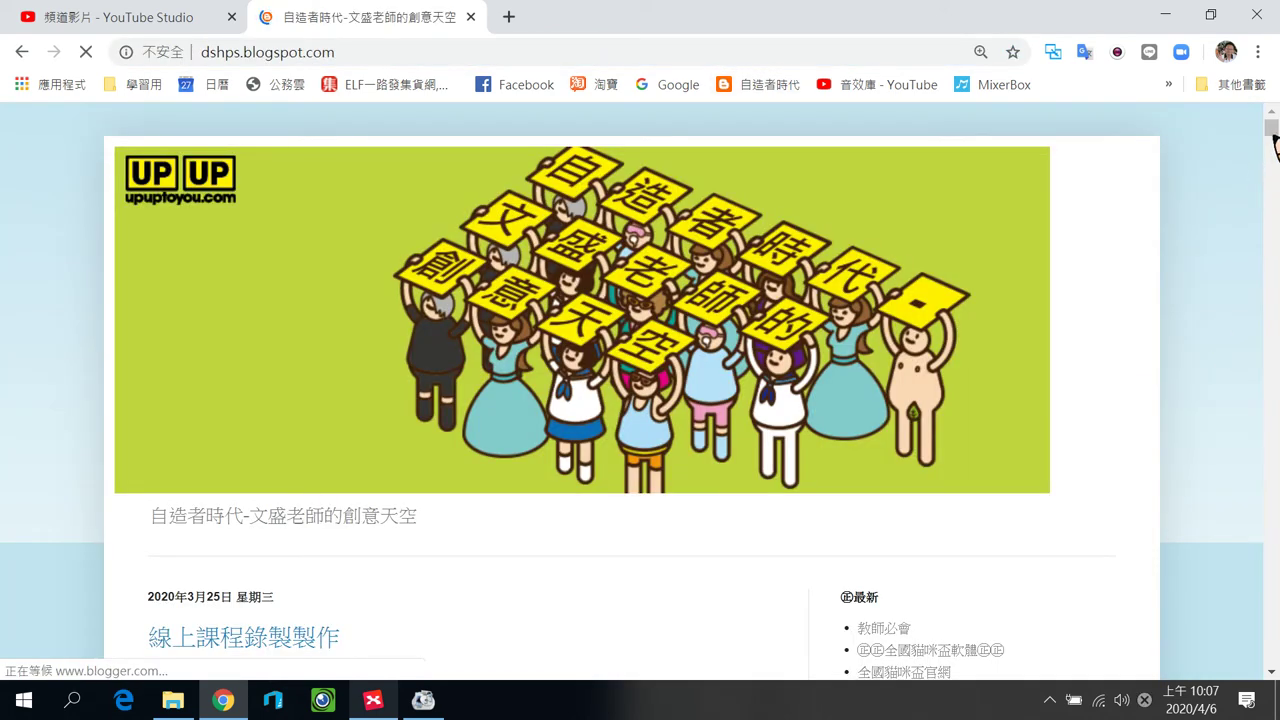
Step: Open the blog's pyTranscriber影片轉字幕檔 link under 教學研究、資訊工具 and find the Windows installer in the v1.3-stable release assets
drag(1275, 145, 1273, 350)
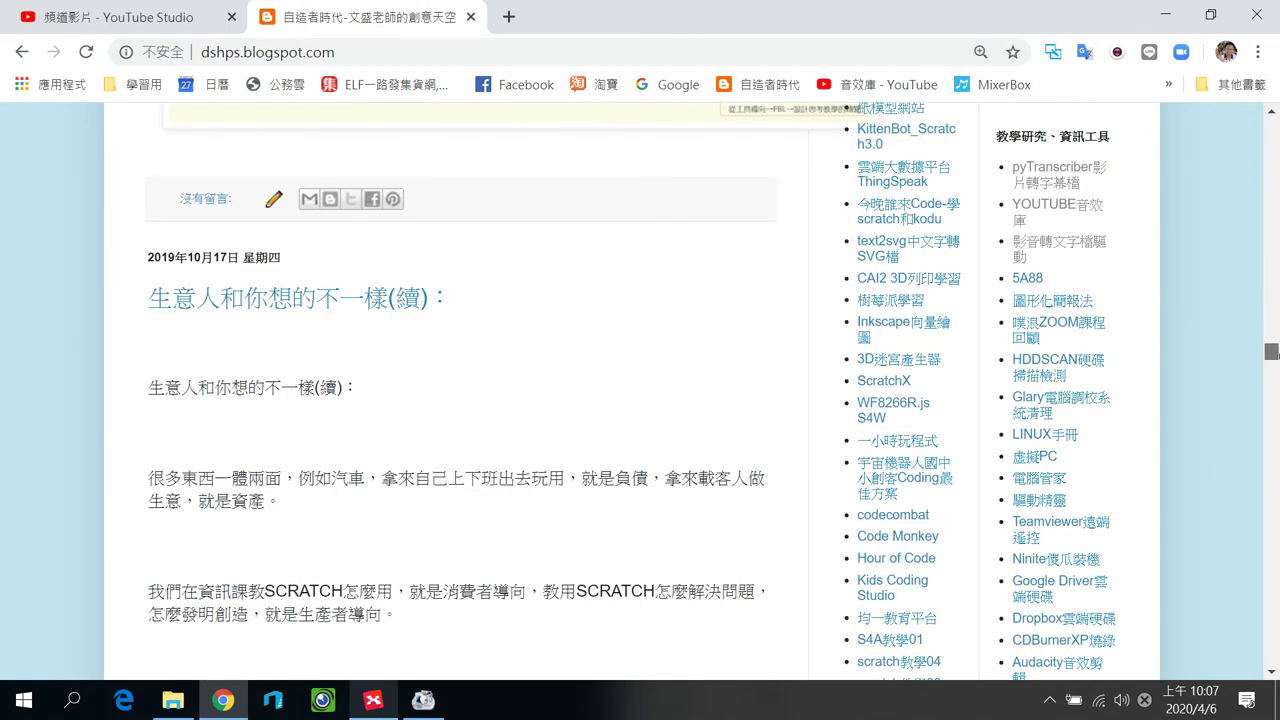
scroll(1030, 360, up, 2)
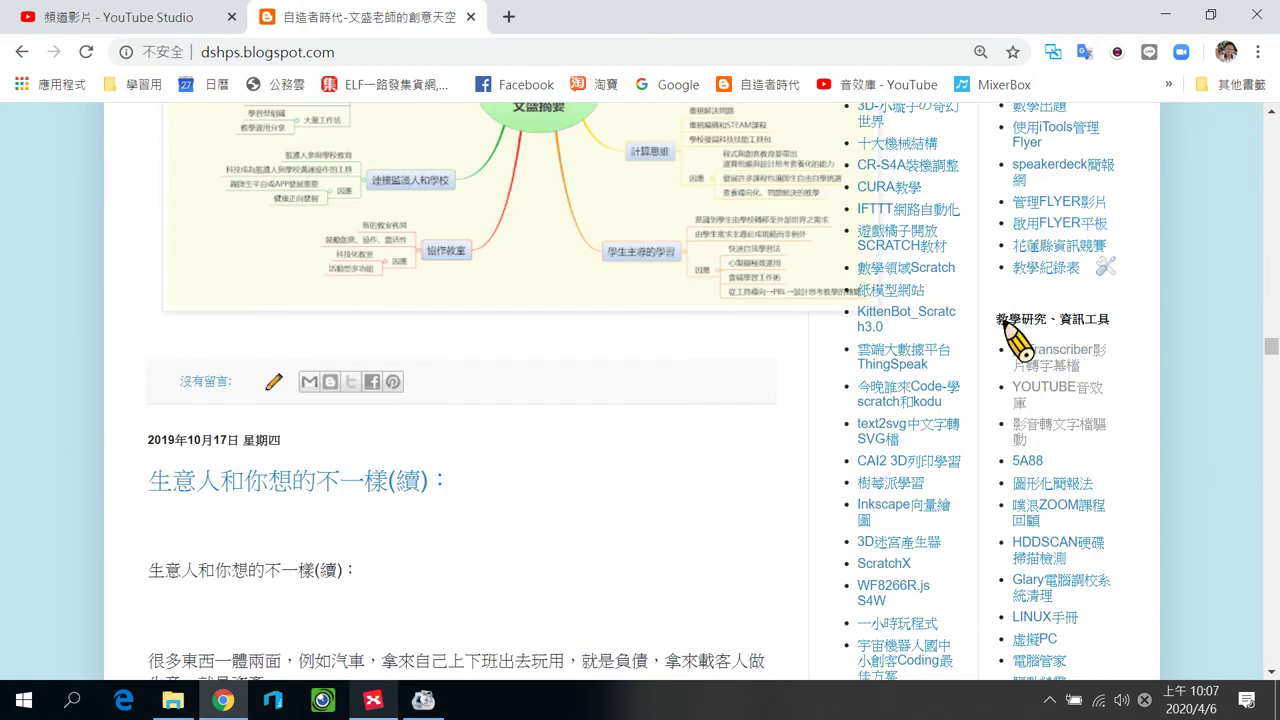
drag(1008, 320, 1111, 322)
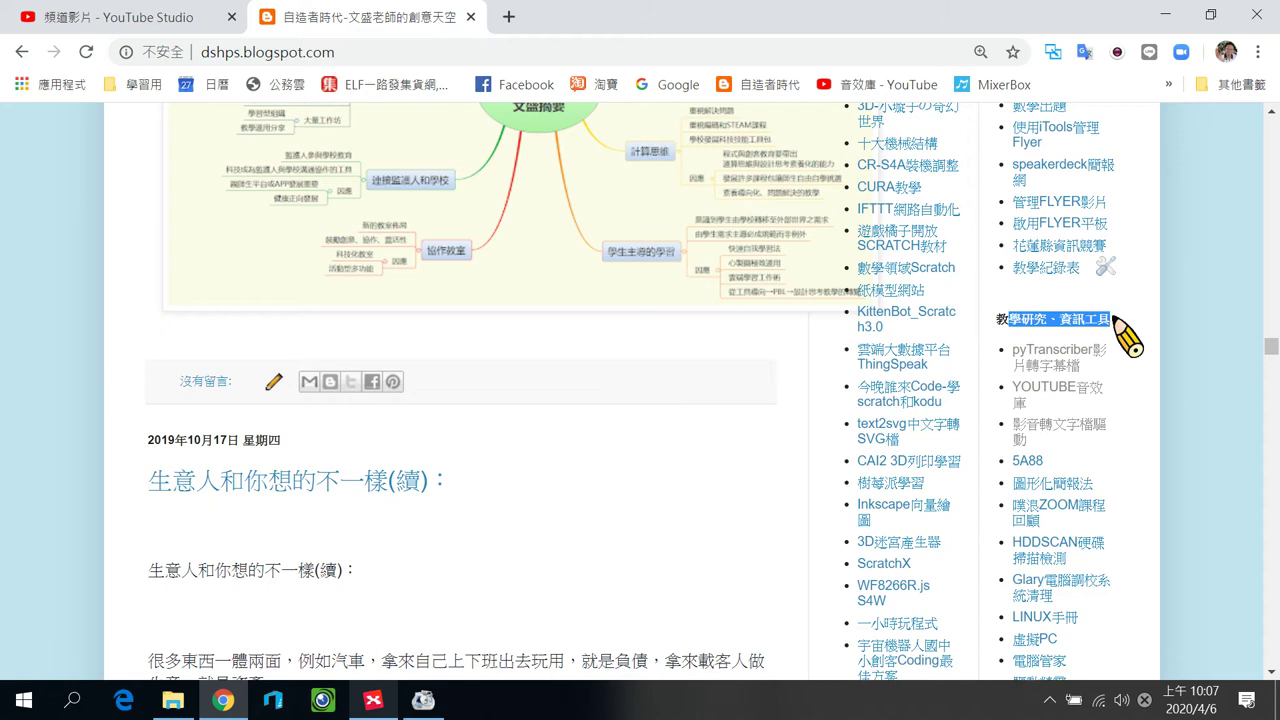
click(1065, 358)
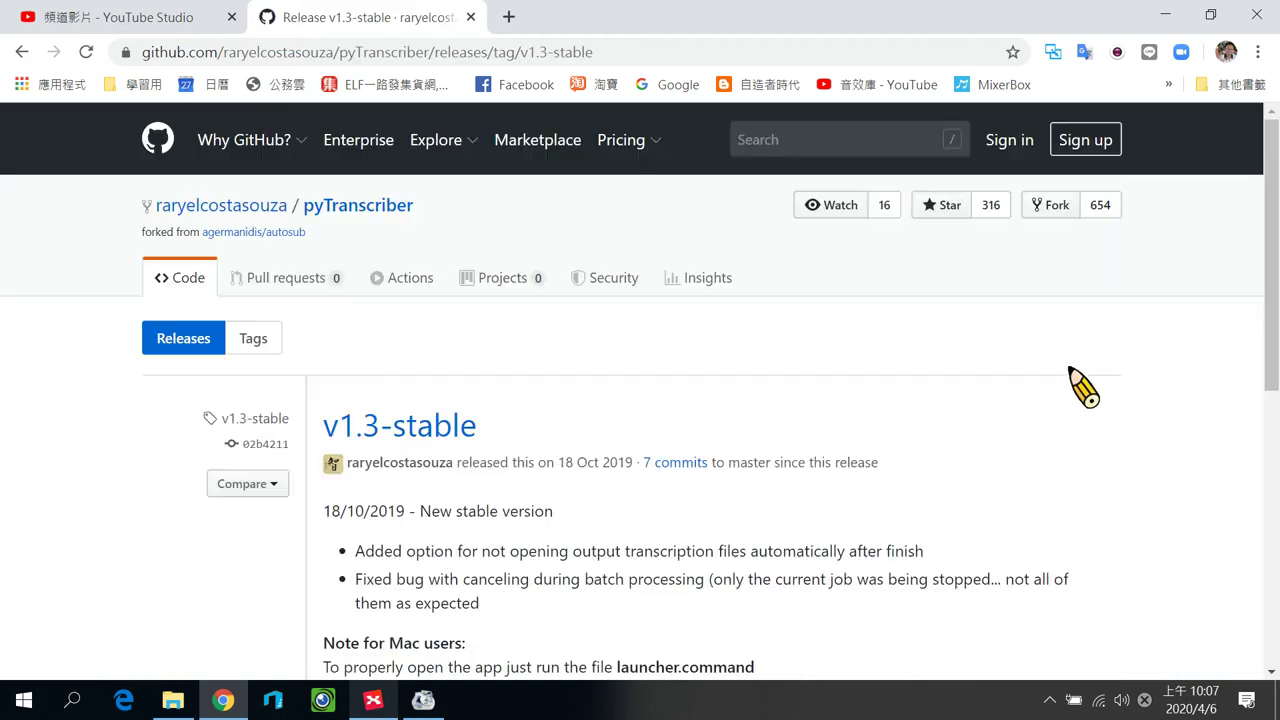
scroll(860, 405, down, 2)
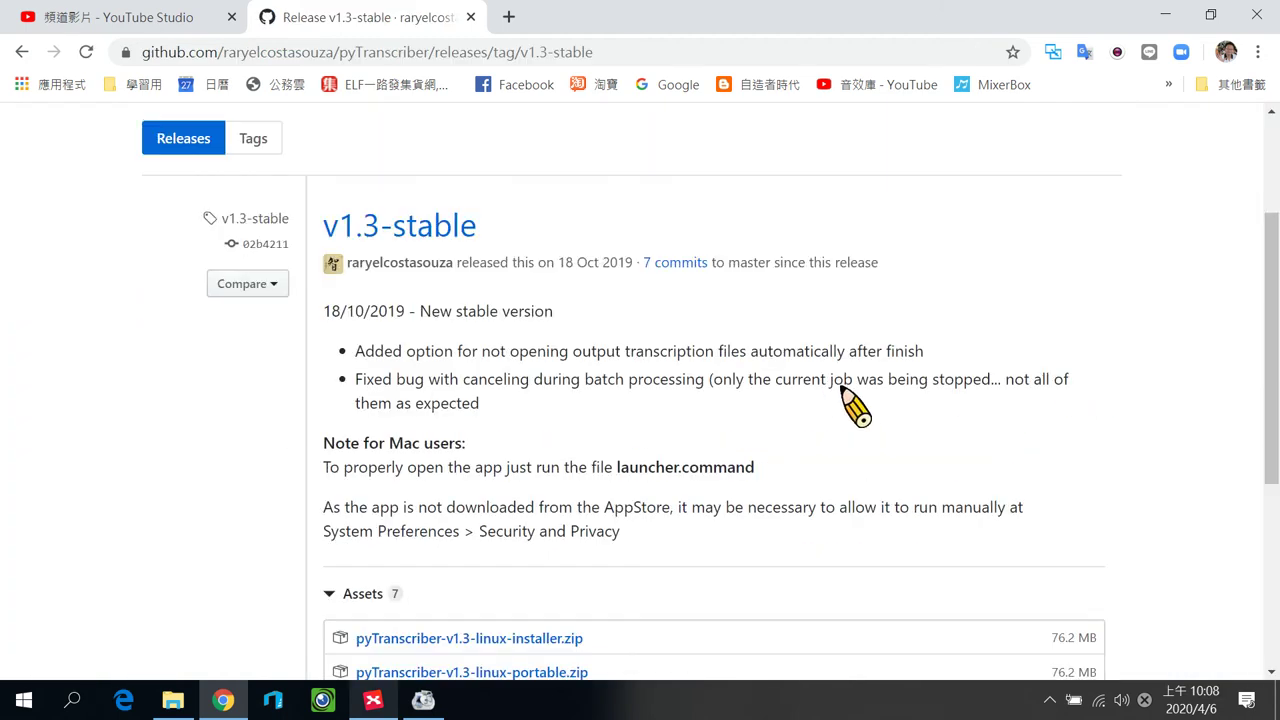
scroll(843, 388, down, 2)
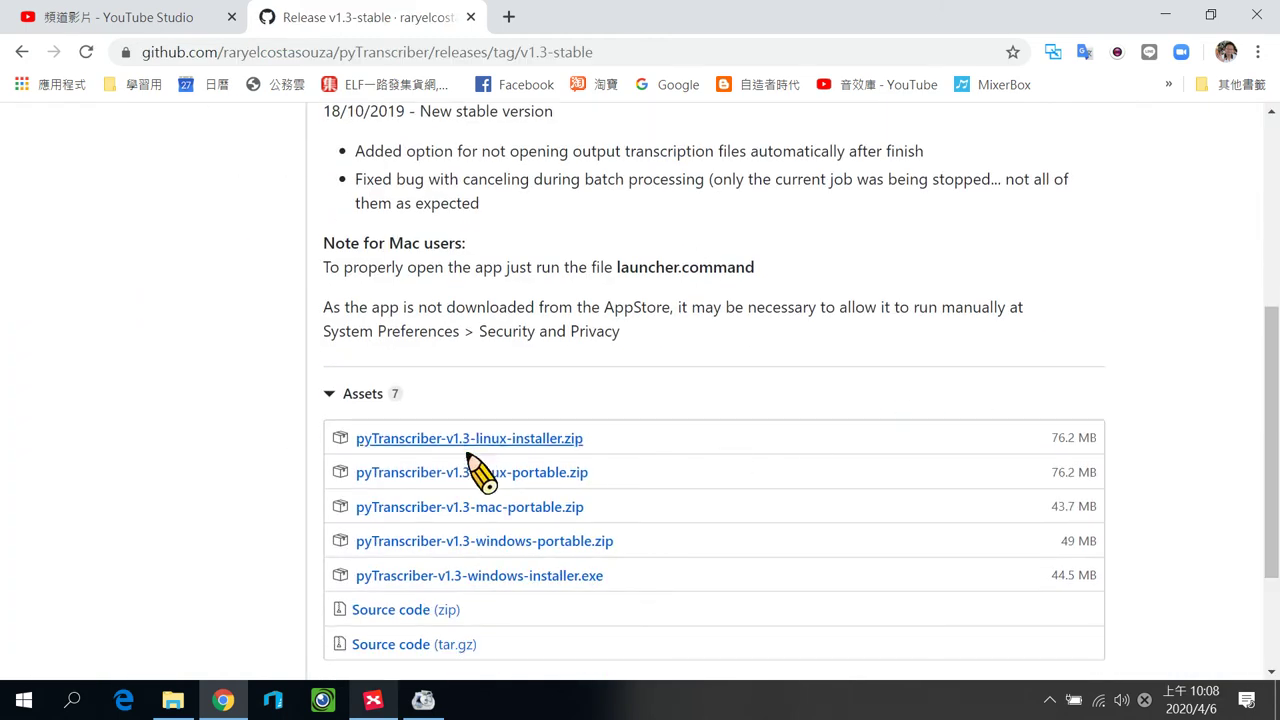
scroll(657, 520, down, 1)
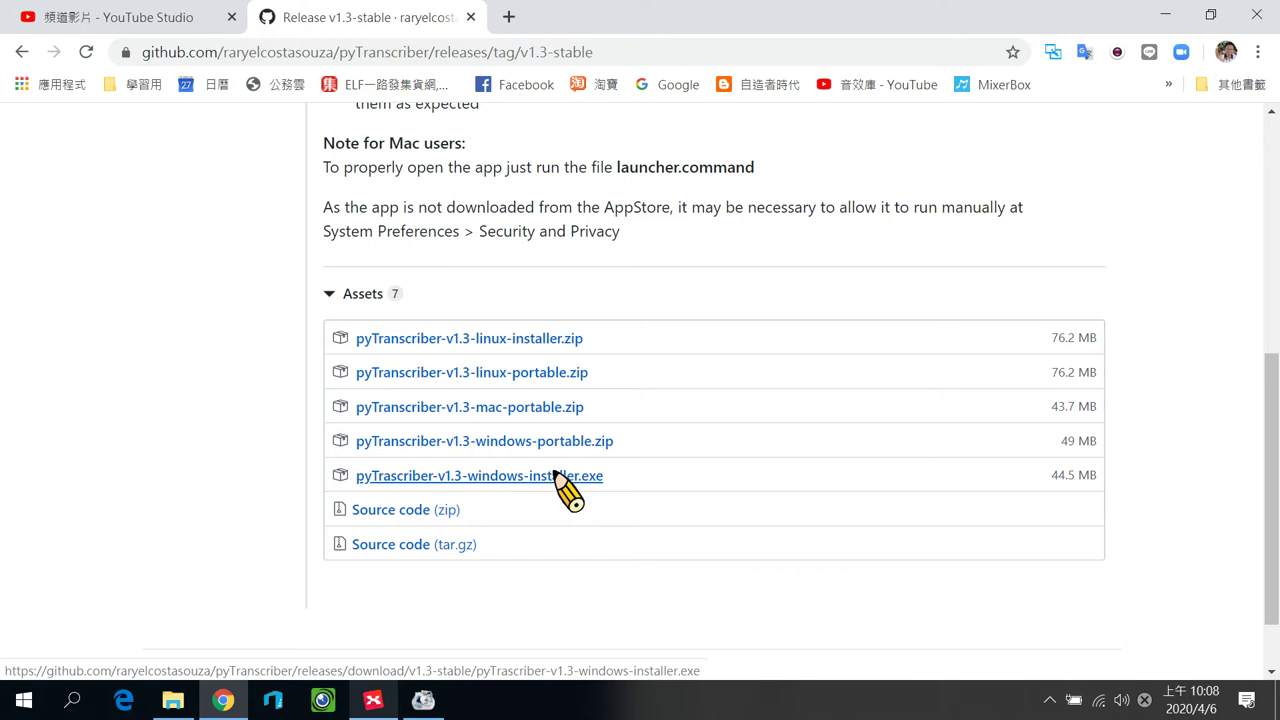
Step: Close the GitHub release page, minimize Chrome, close 格式工廠 and launch pyTranscriber from the desktop
click(470, 17)
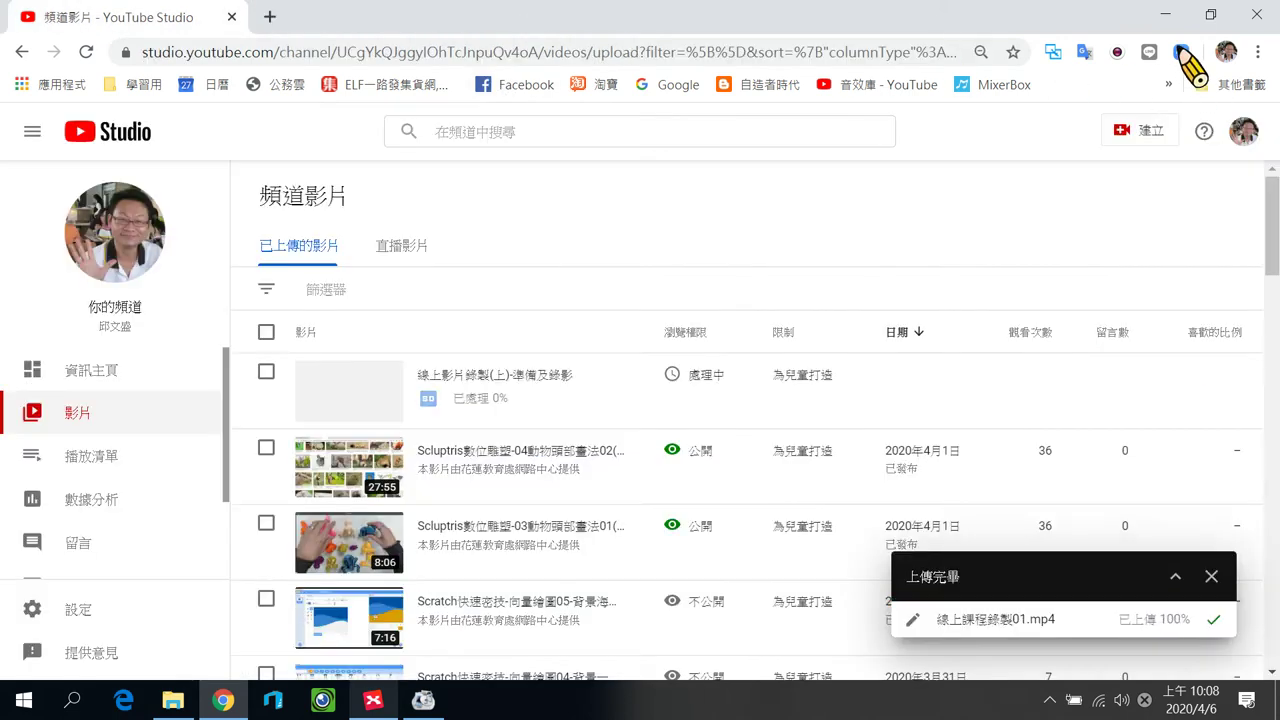
click(1165, 14)
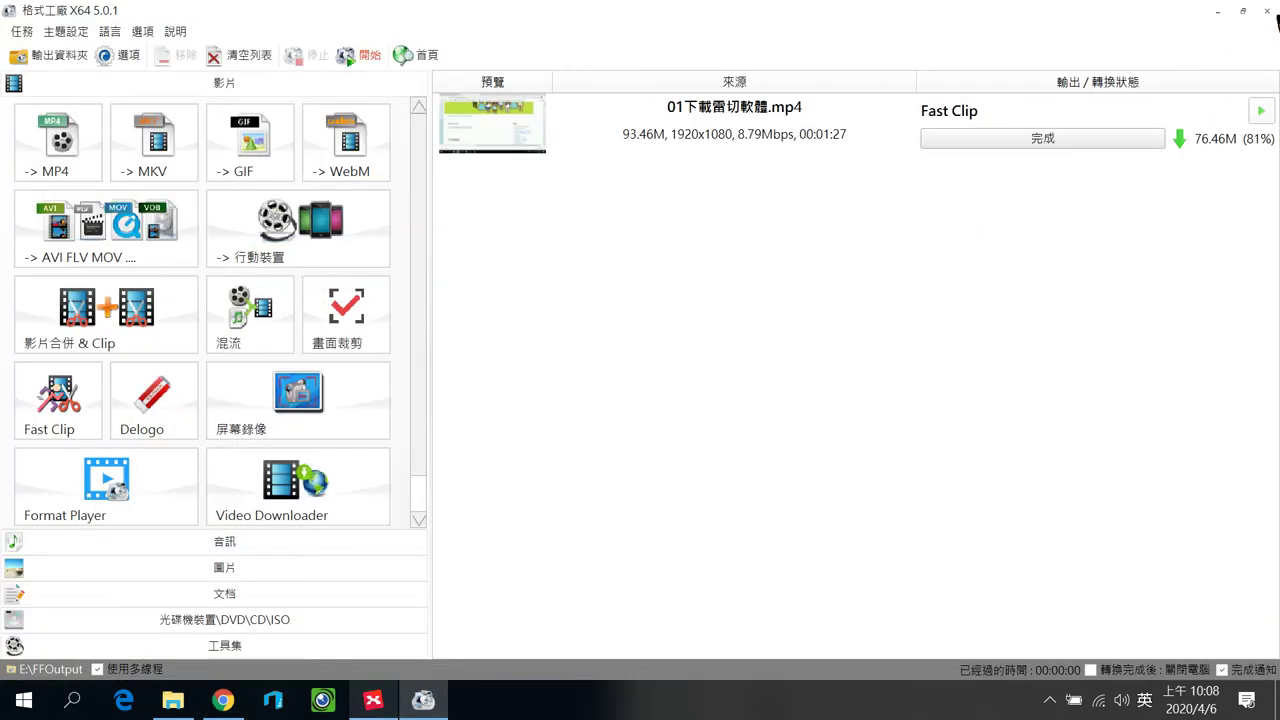
click(1268, 12)
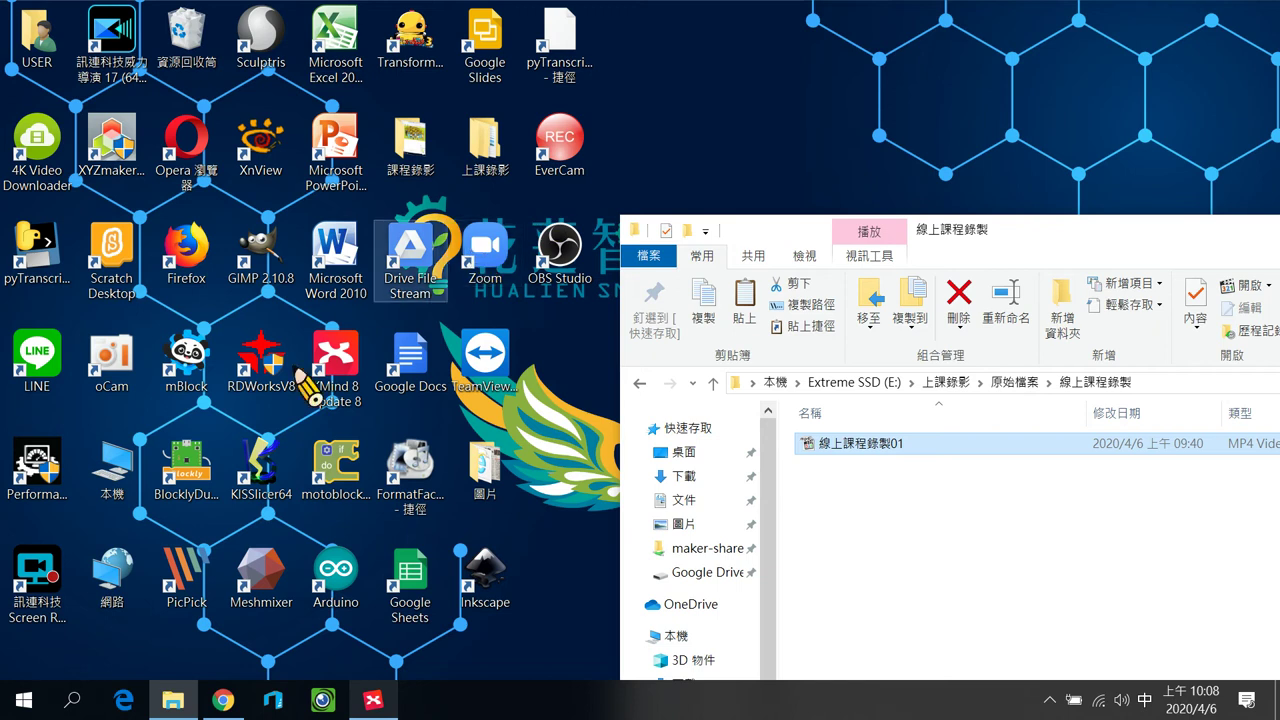
click(47, 258)
double_click(47, 258)
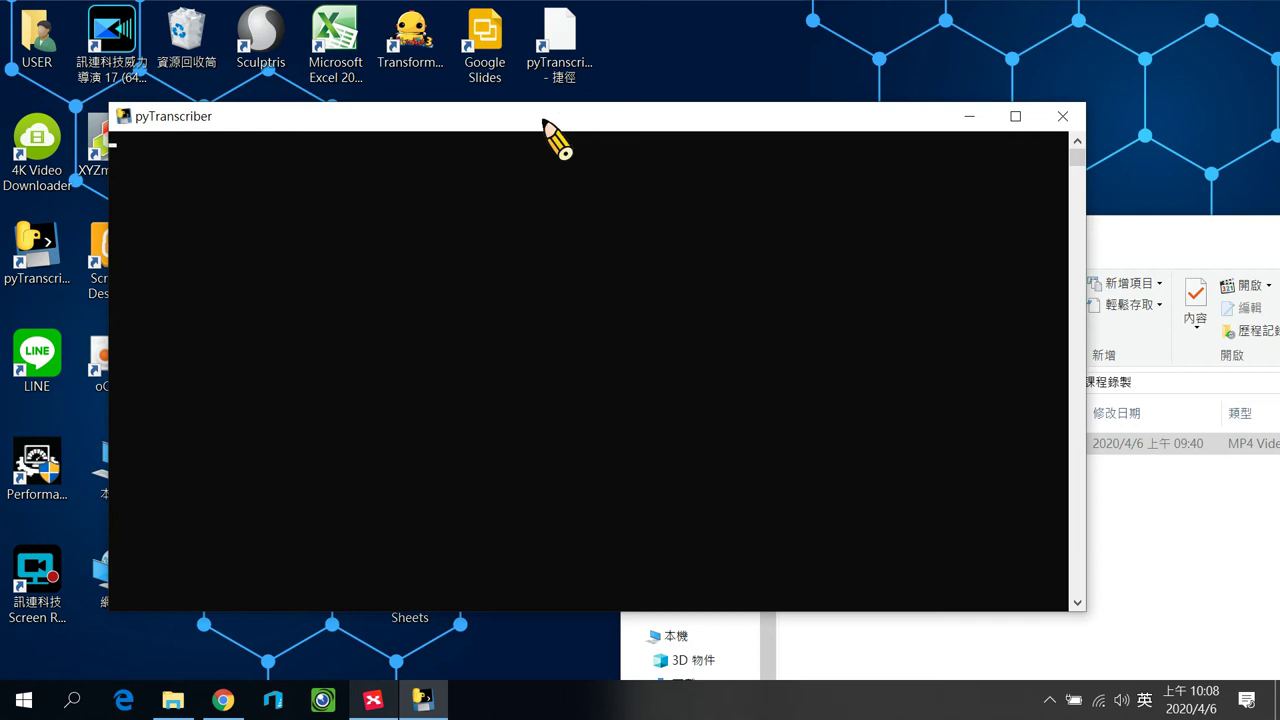
drag(543, 121, 498, 100)
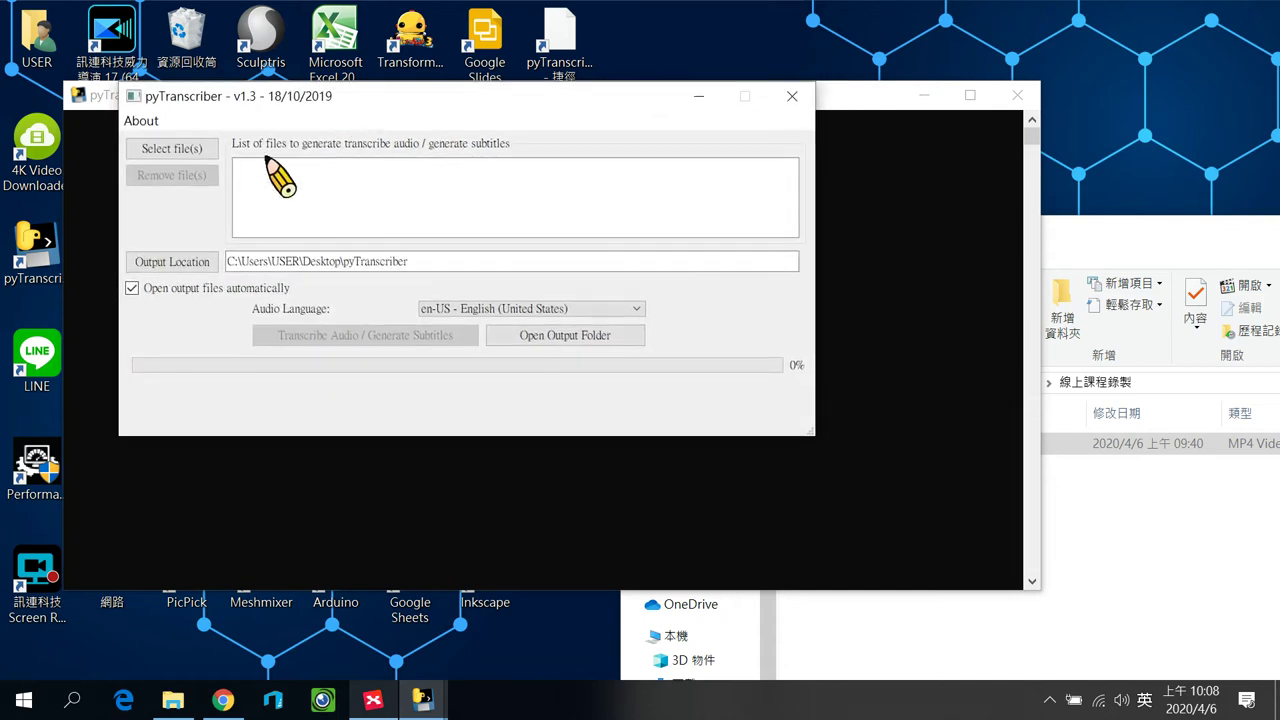
Step: Start selecting a media file and browse to the 上課錄影 folder on Extreme SSD (E:)
click(196, 150)
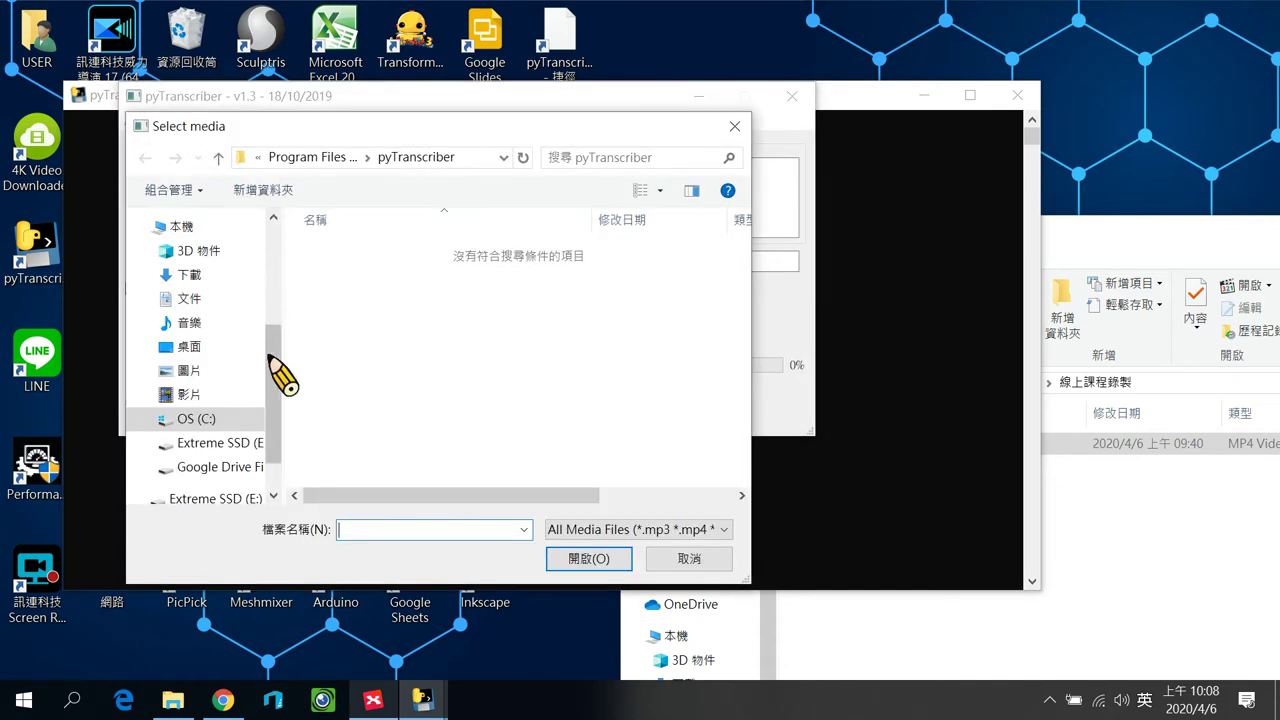
click(210, 443)
double_click(348, 297)
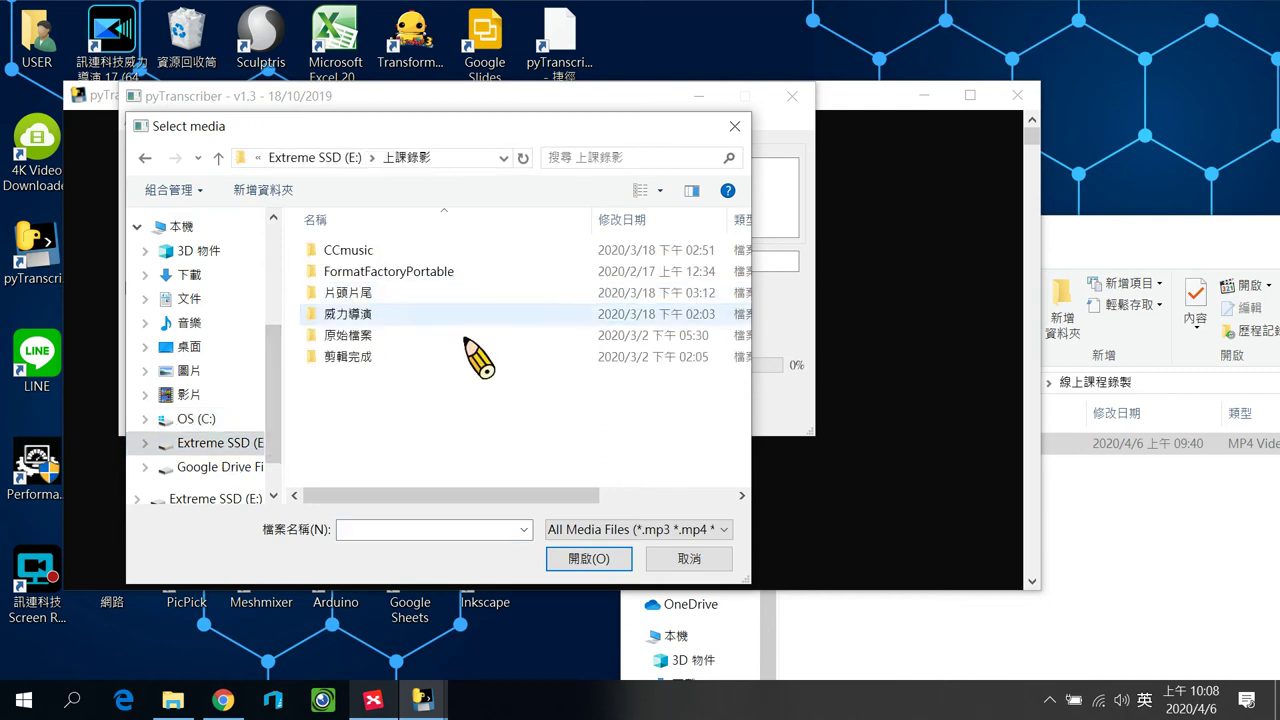
click(370, 361)
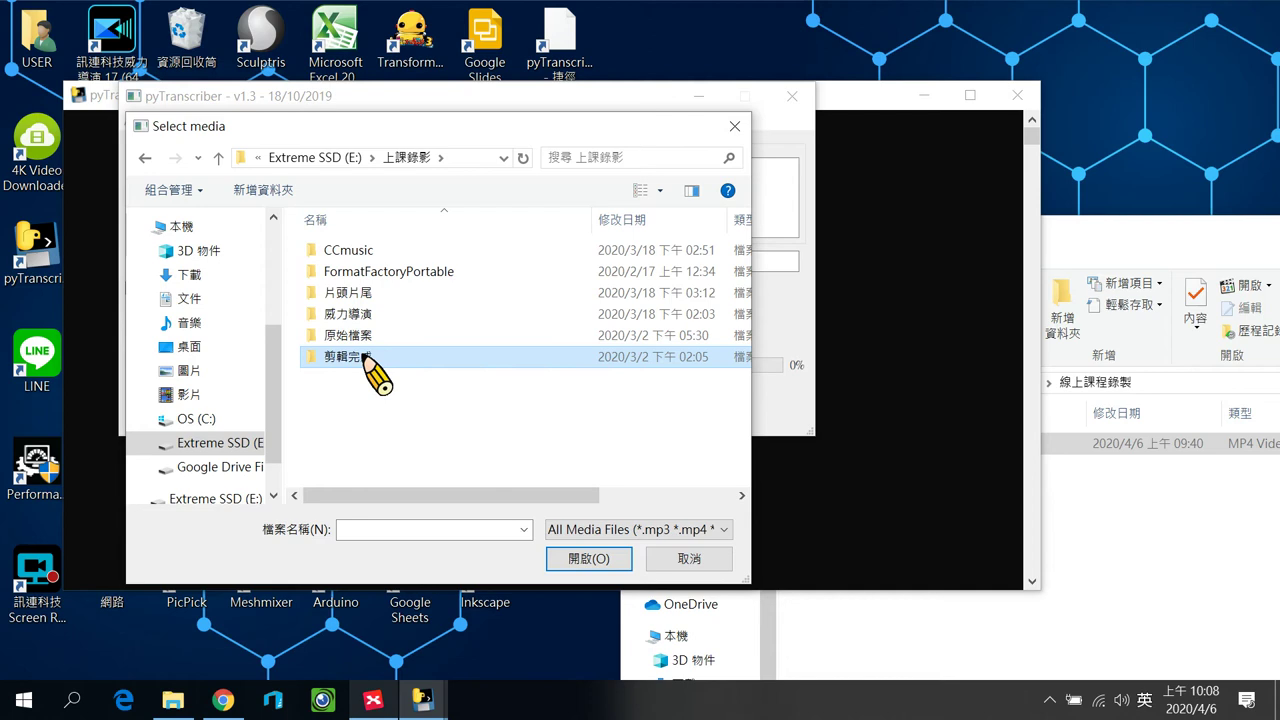
double_click(370, 357)
double_click(372, 294)
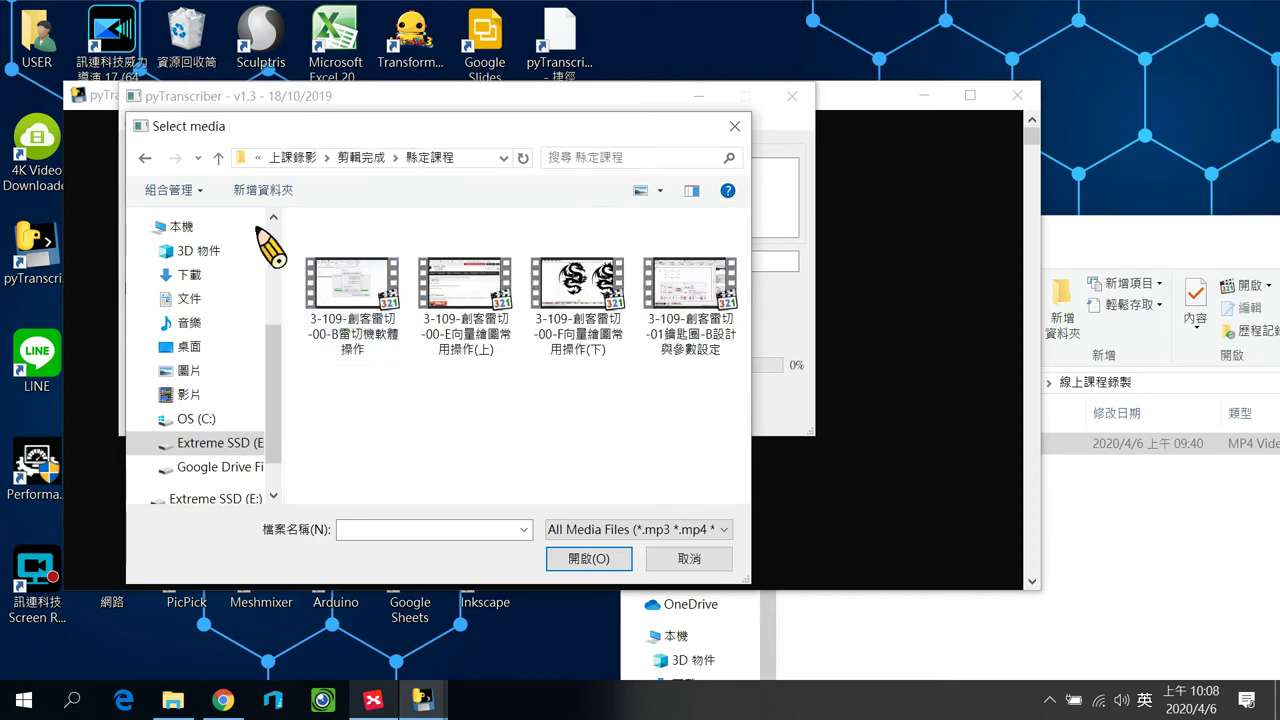
click(145, 158)
click(145, 158)
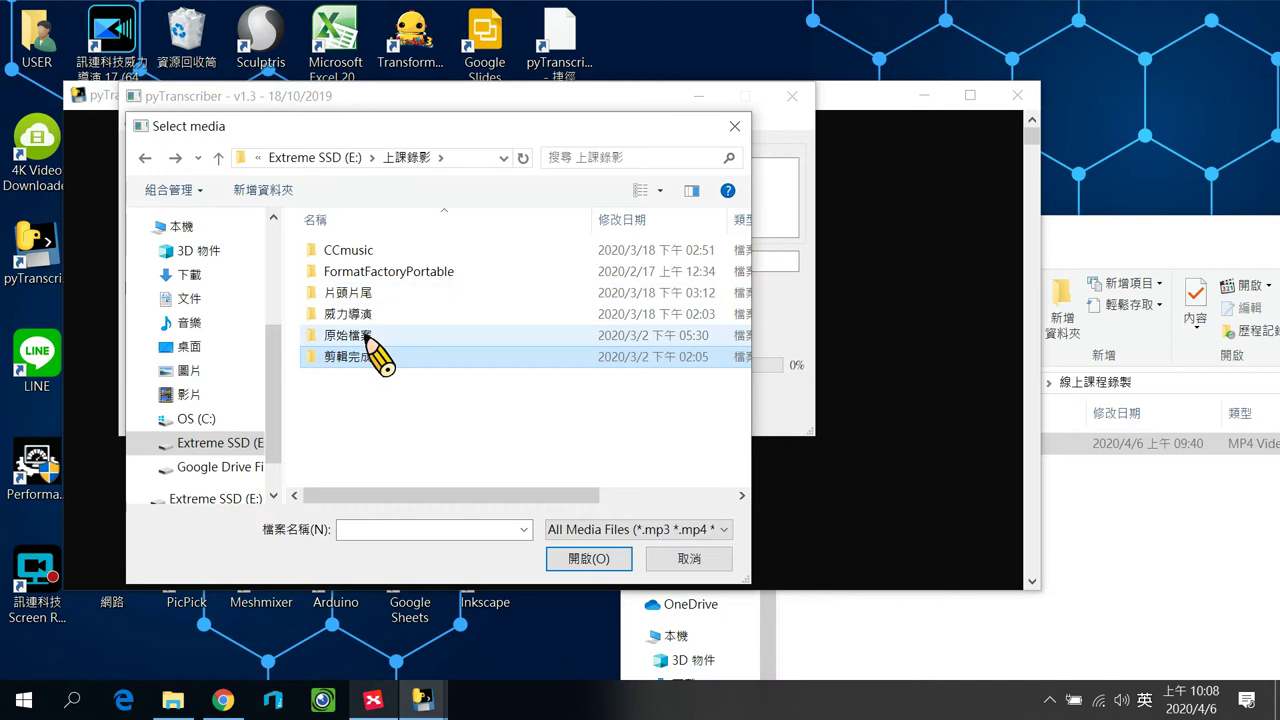
Step: Add the 線上課程錄製01 video from 原始檔案 > 線上課程錄製 to the transcription list
double_click(400, 332)
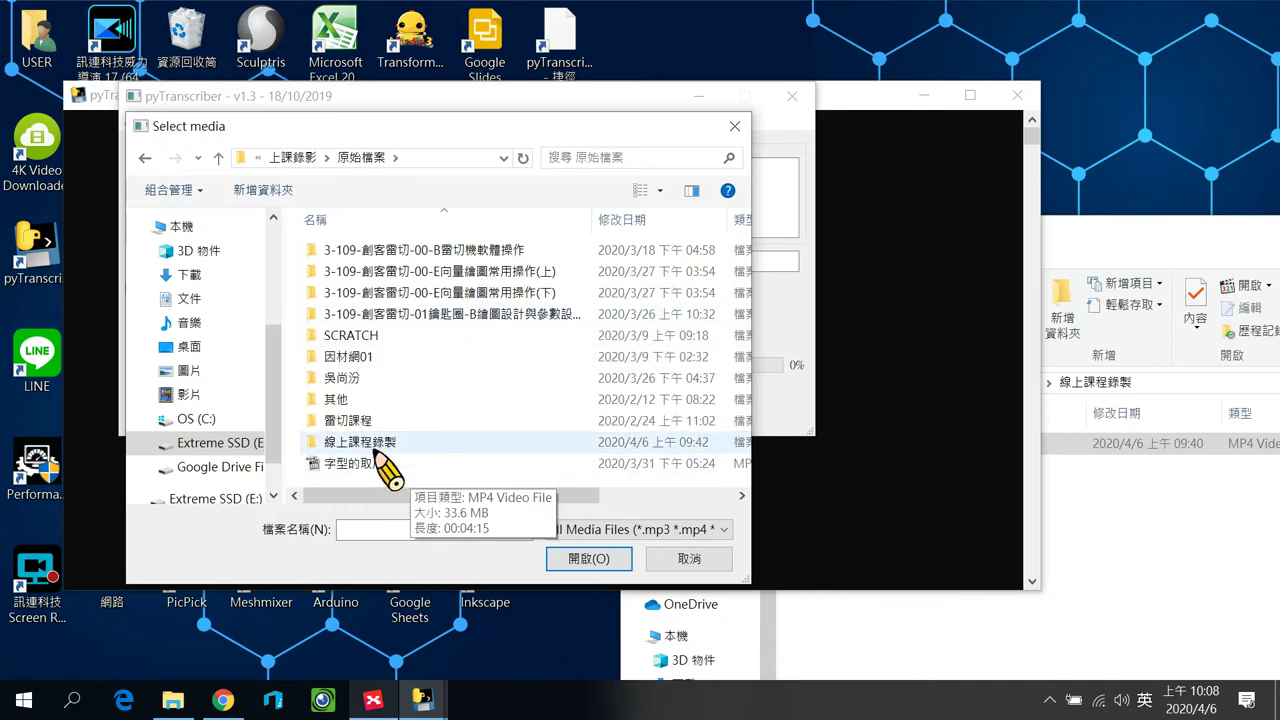
double_click(362, 443)
click(362, 252)
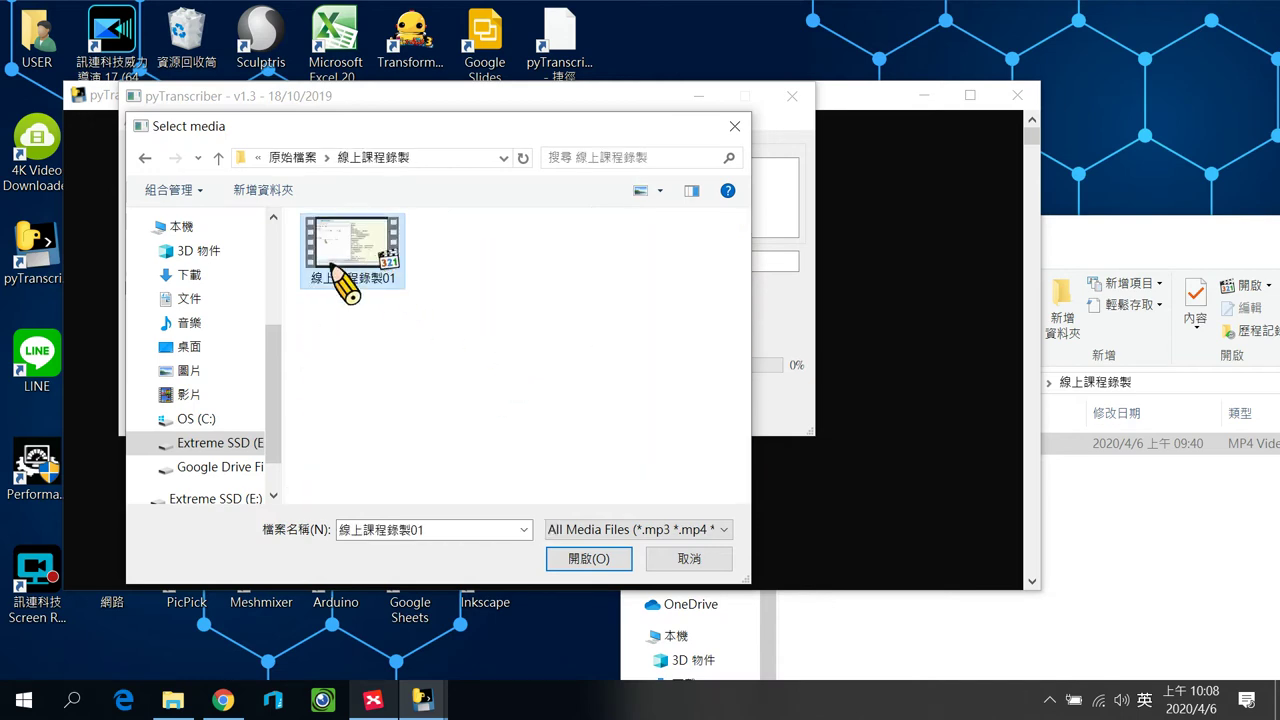
click(598, 560)
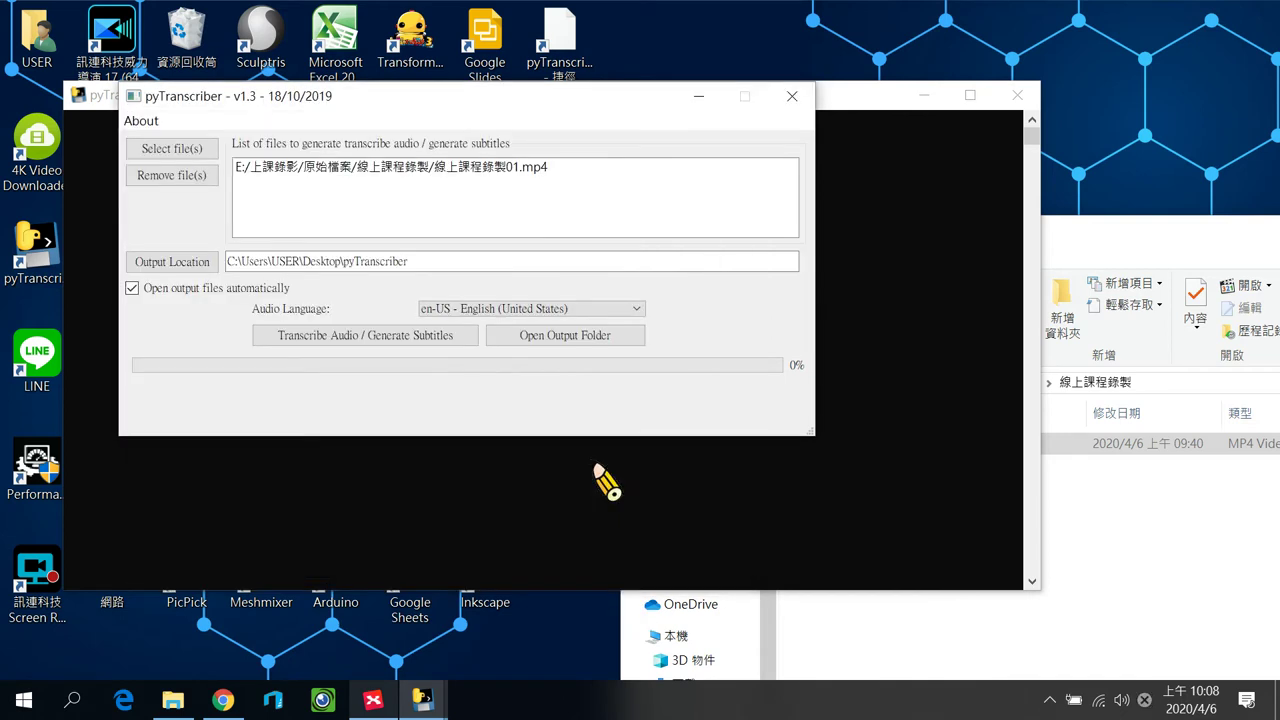
Step: Set the audio language to zh-TW - Chinese (Traditional, Taiwan) and start generating the subtitles
click(488, 312)
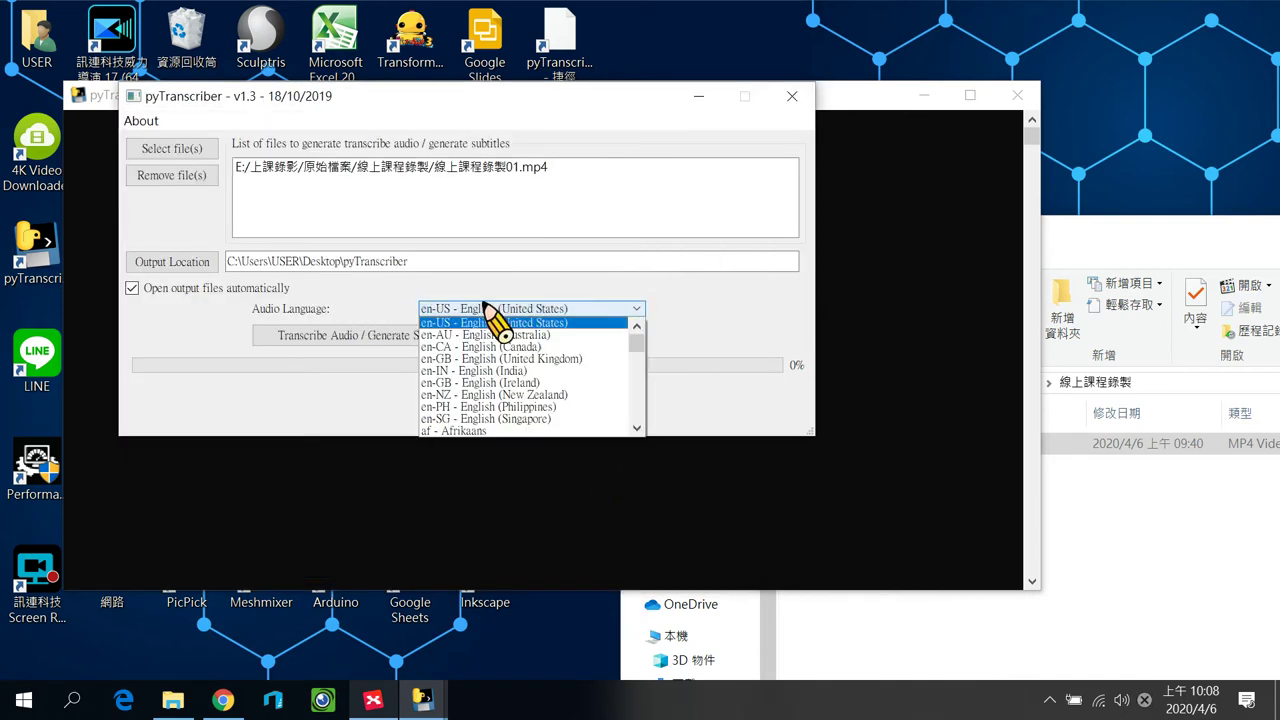
drag(638, 348, 640, 412)
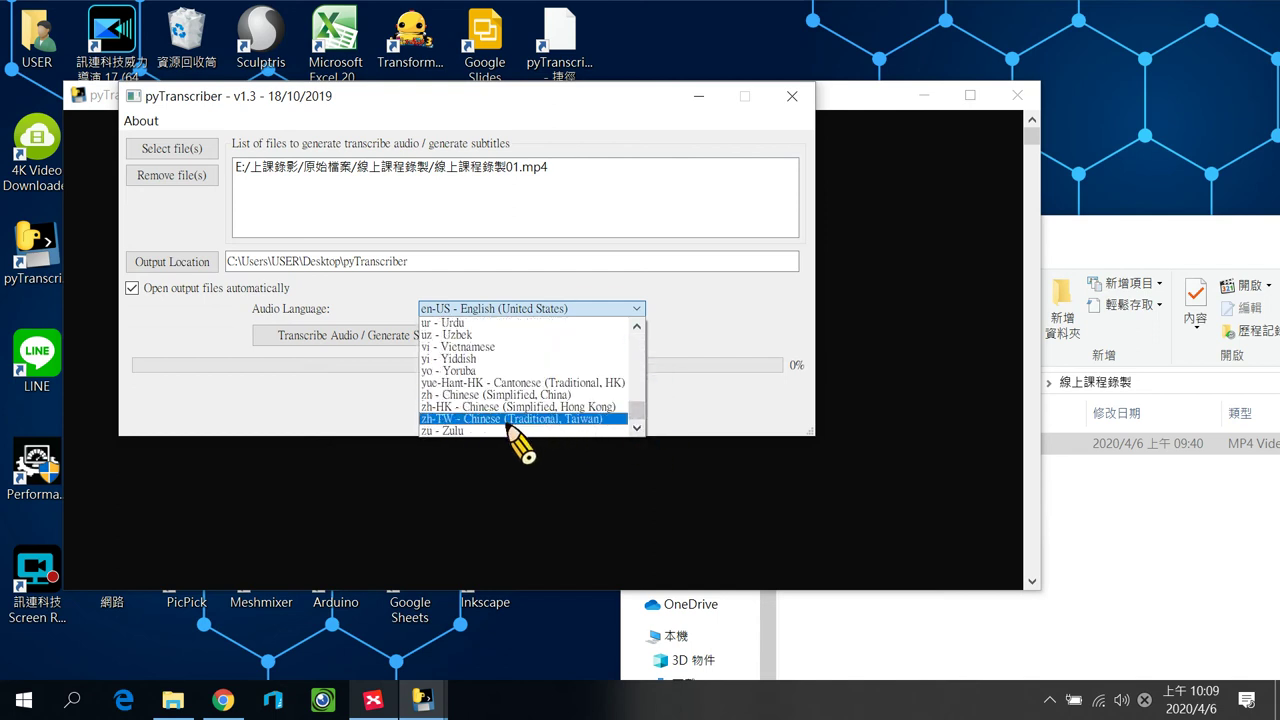
click(520, 420)
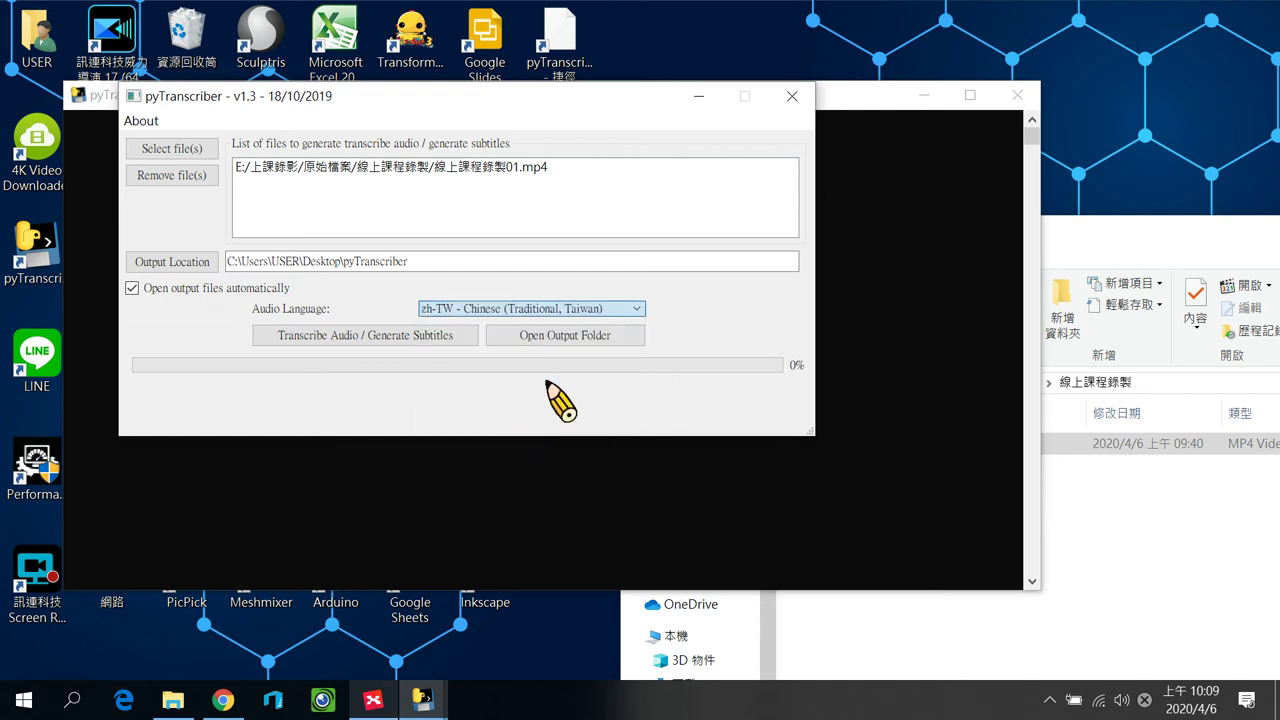
click(400, 341)
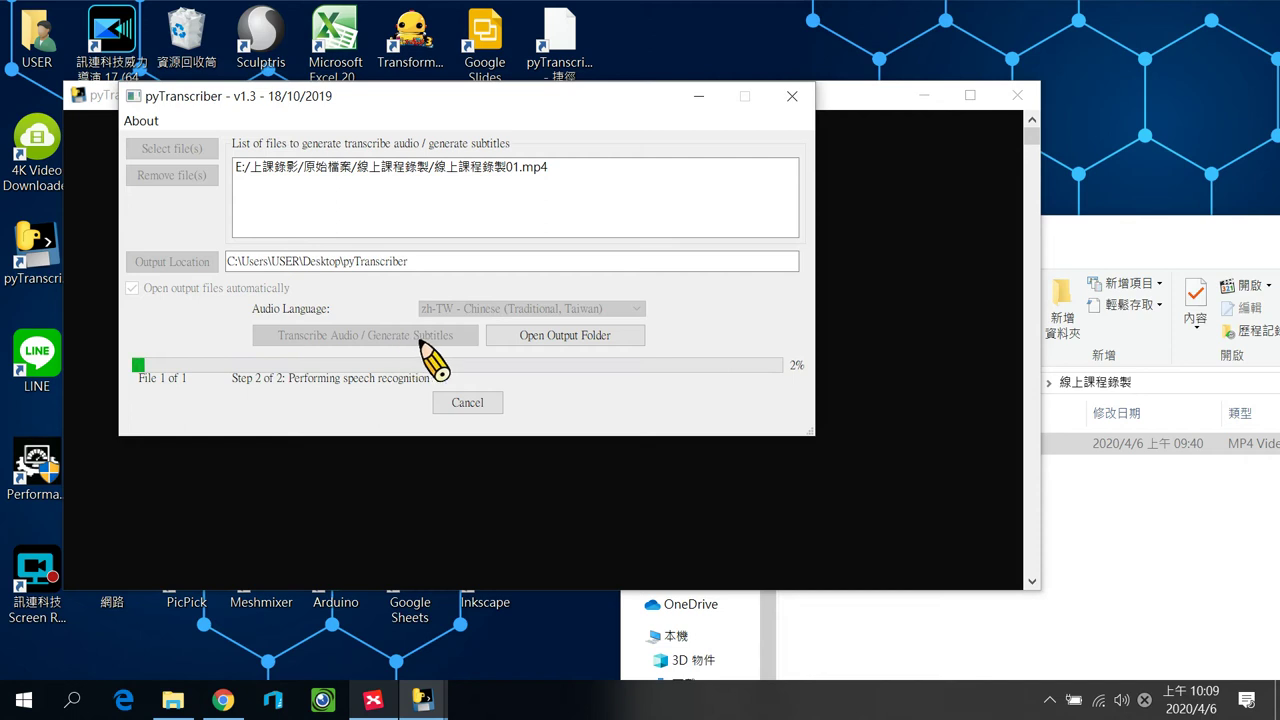
Step: Bring the 線上課程錄製 folder window forward and check the 直接產生標準字幕檔.srt topic in the XMind map during transcription
click(1085, 260)
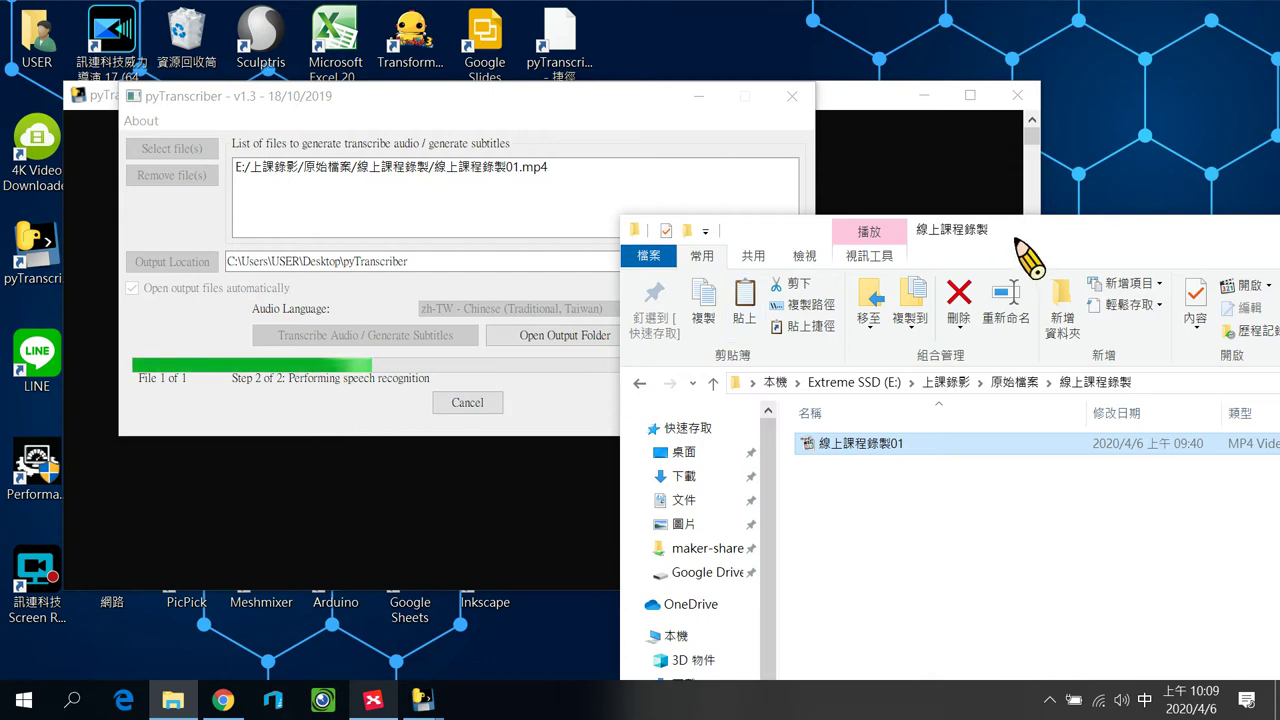
drag(1035, 248, 1071, 215)
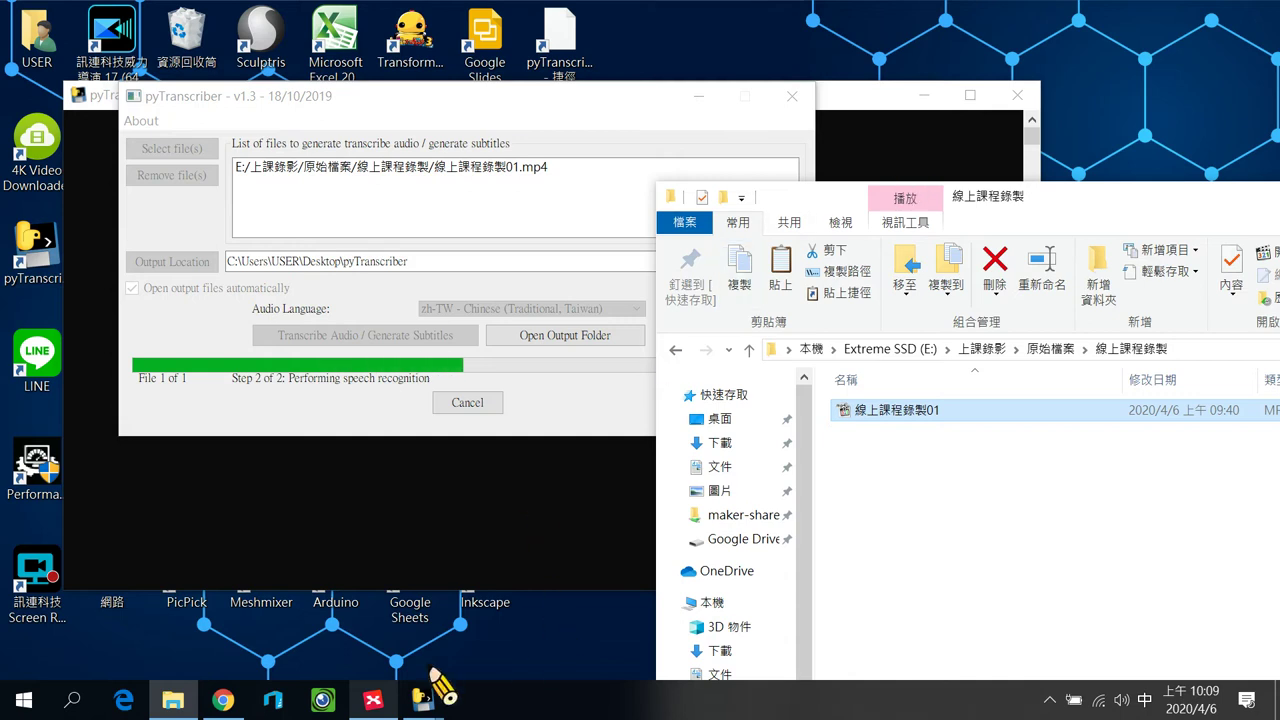
click(373, 700)
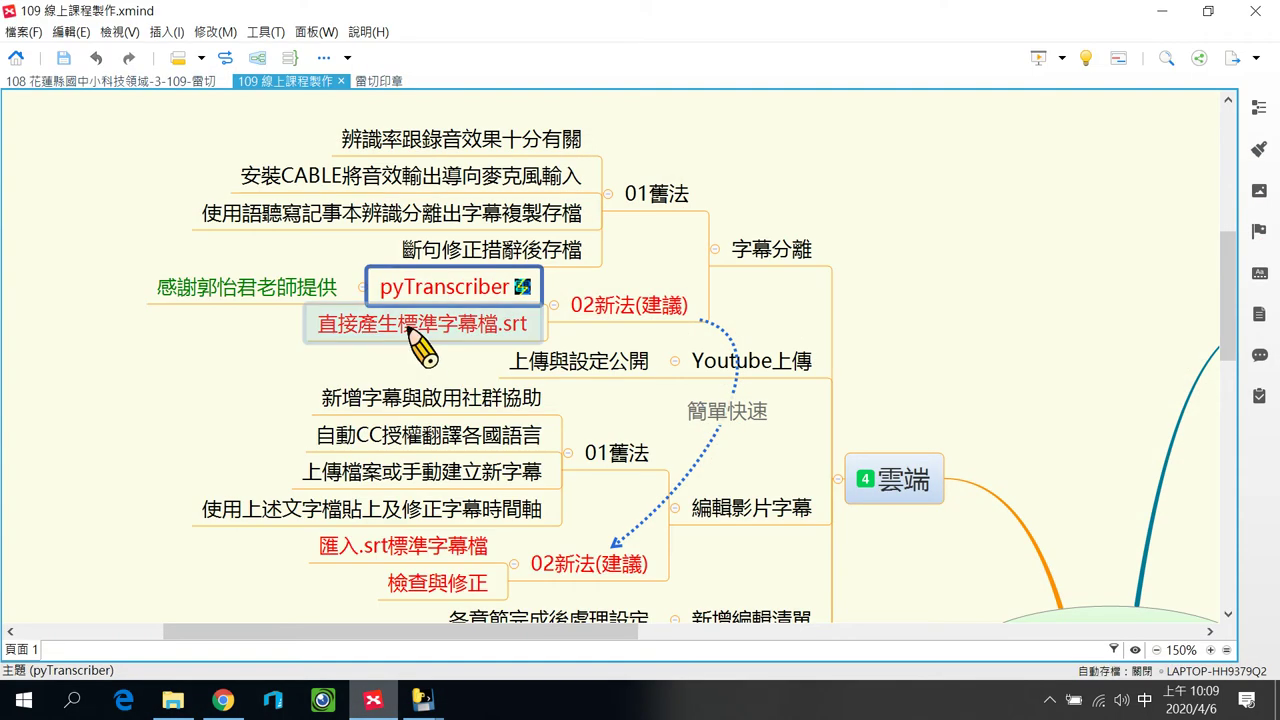
click(413, 335)
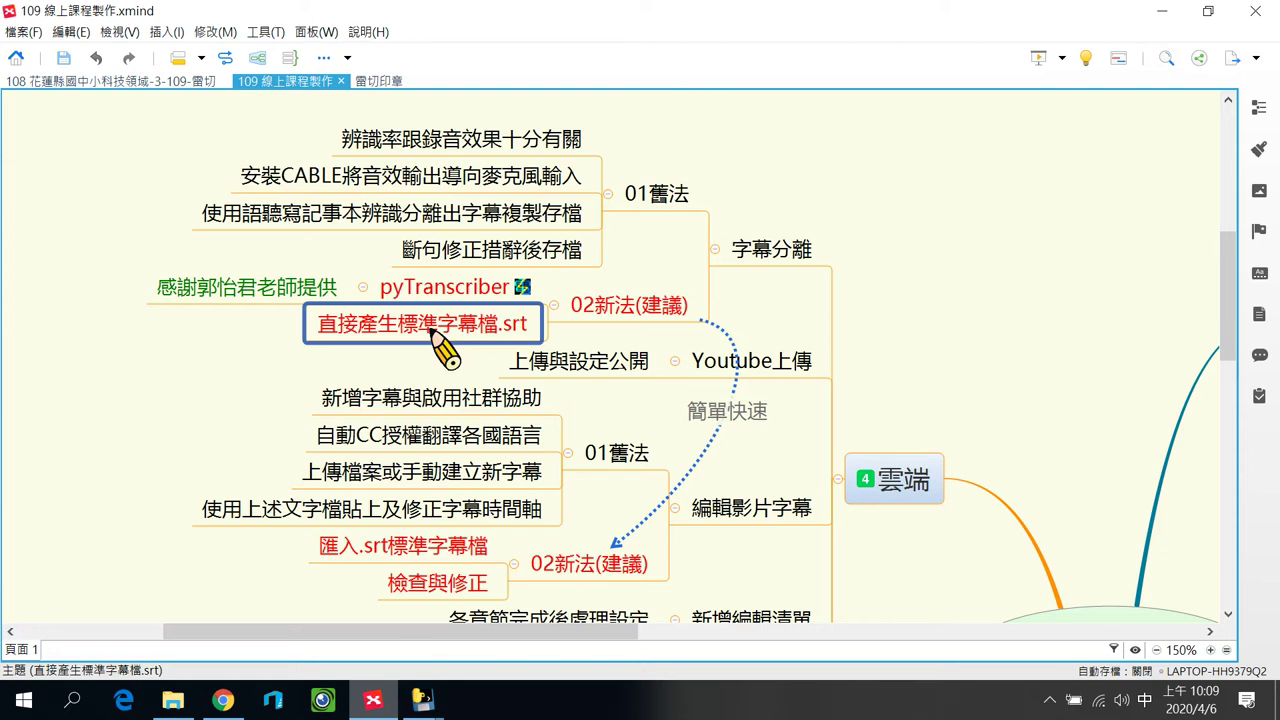
double_click(435, 332)
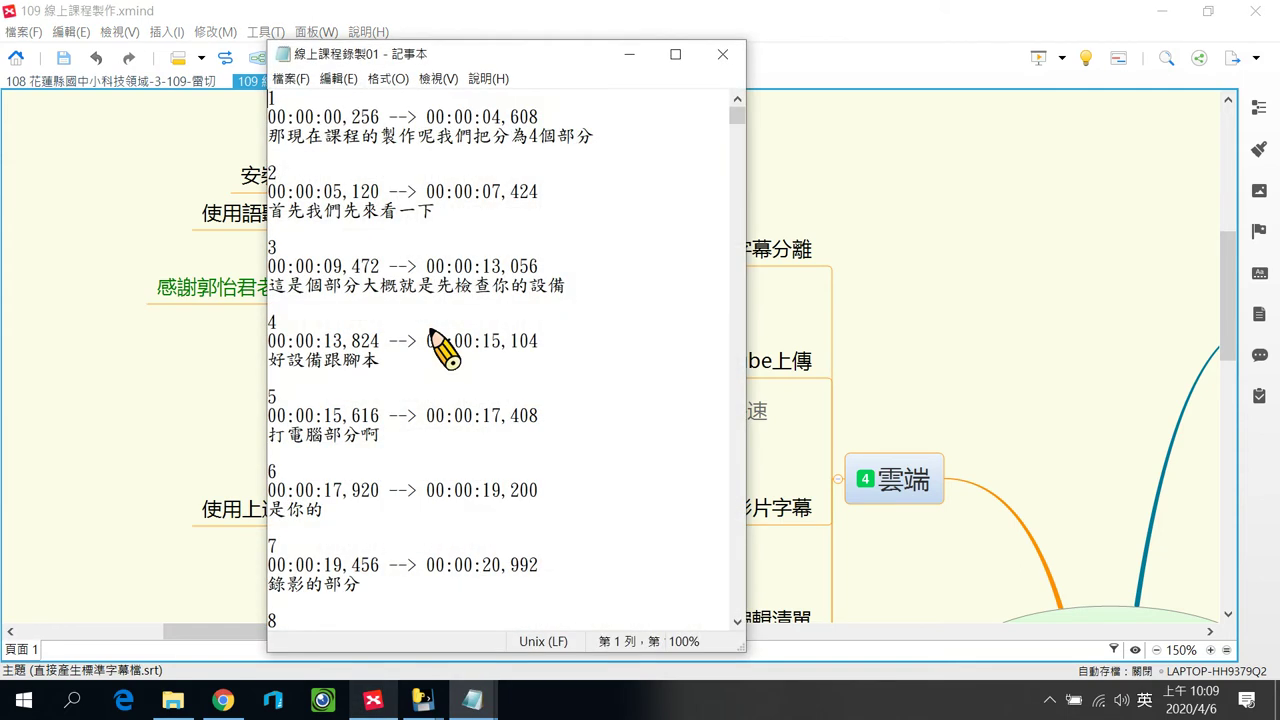
Step: Minimize XMind and arrange the plain-text transcript and the timecoded subtitle file side by side in Notepad
click(1163, 11)
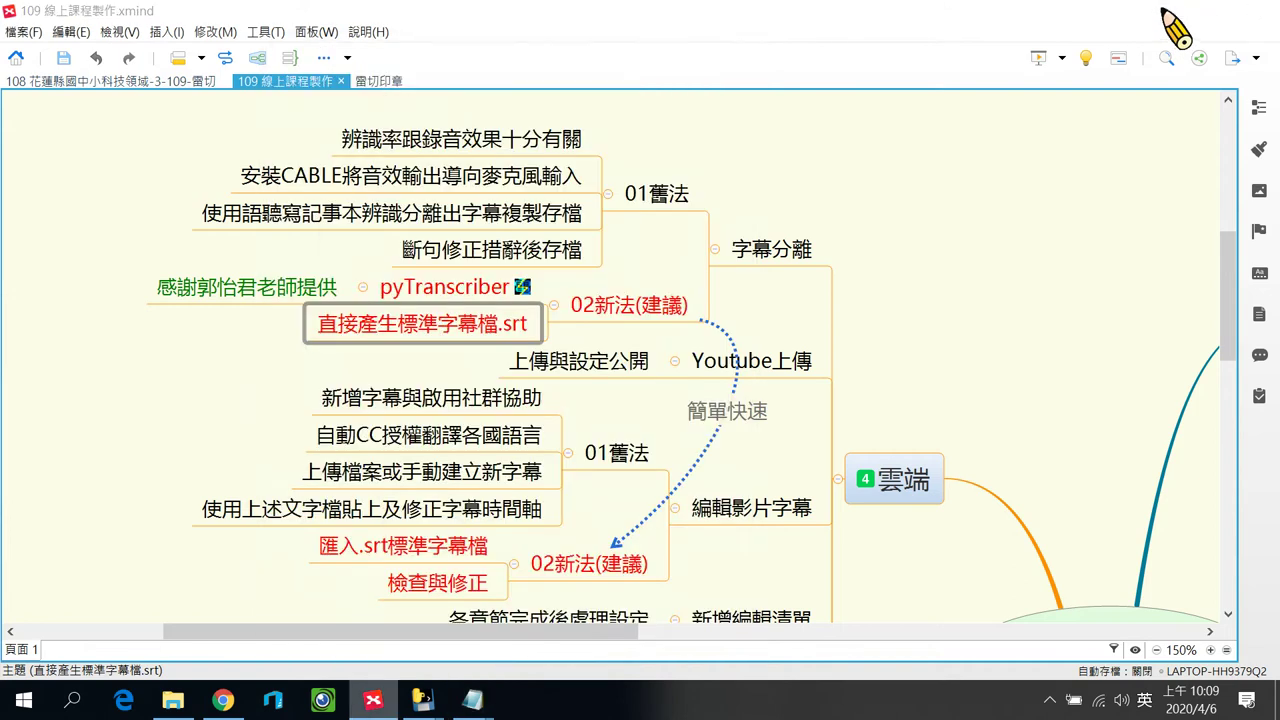
drag(560, 54, 765, 75)
click(500, 56)
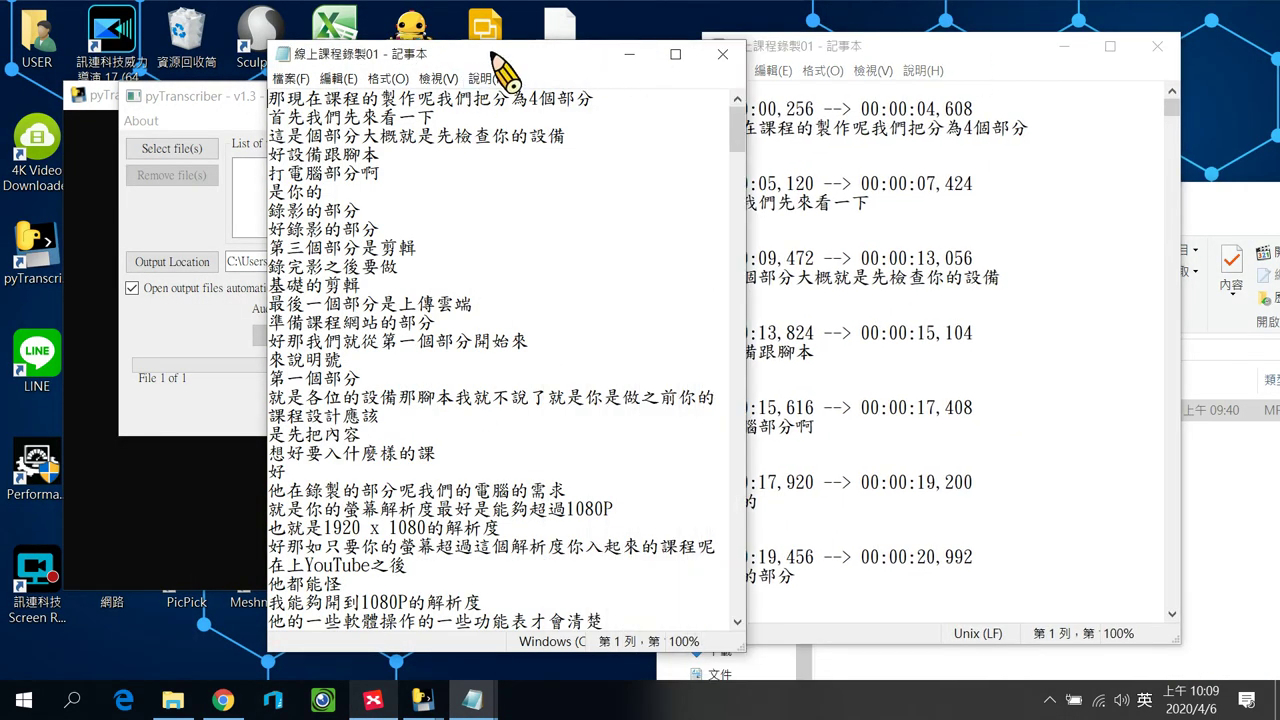
drag(491, 51, 378, 58)
drag(836, 44, 723, 57)
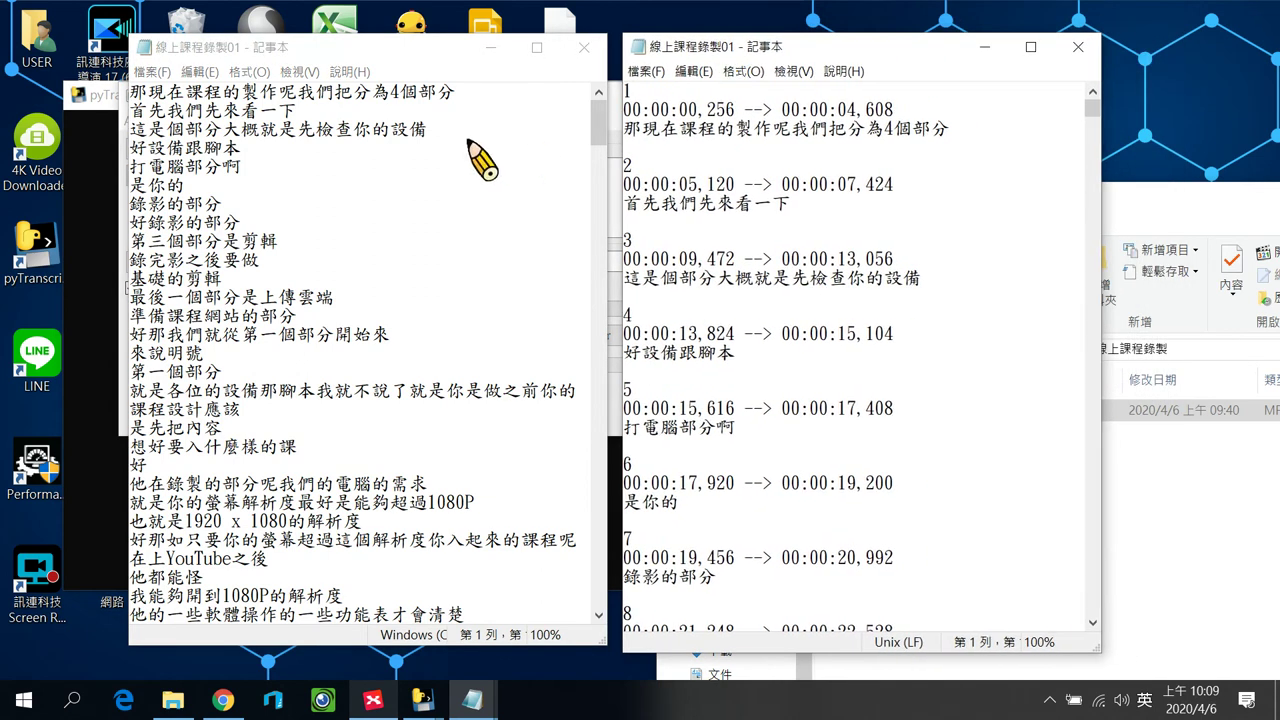
Step: Read through the plain-text transcript of 線上課程錄製01, close it and reposition the timecoded subtitle window
click(193, 166)
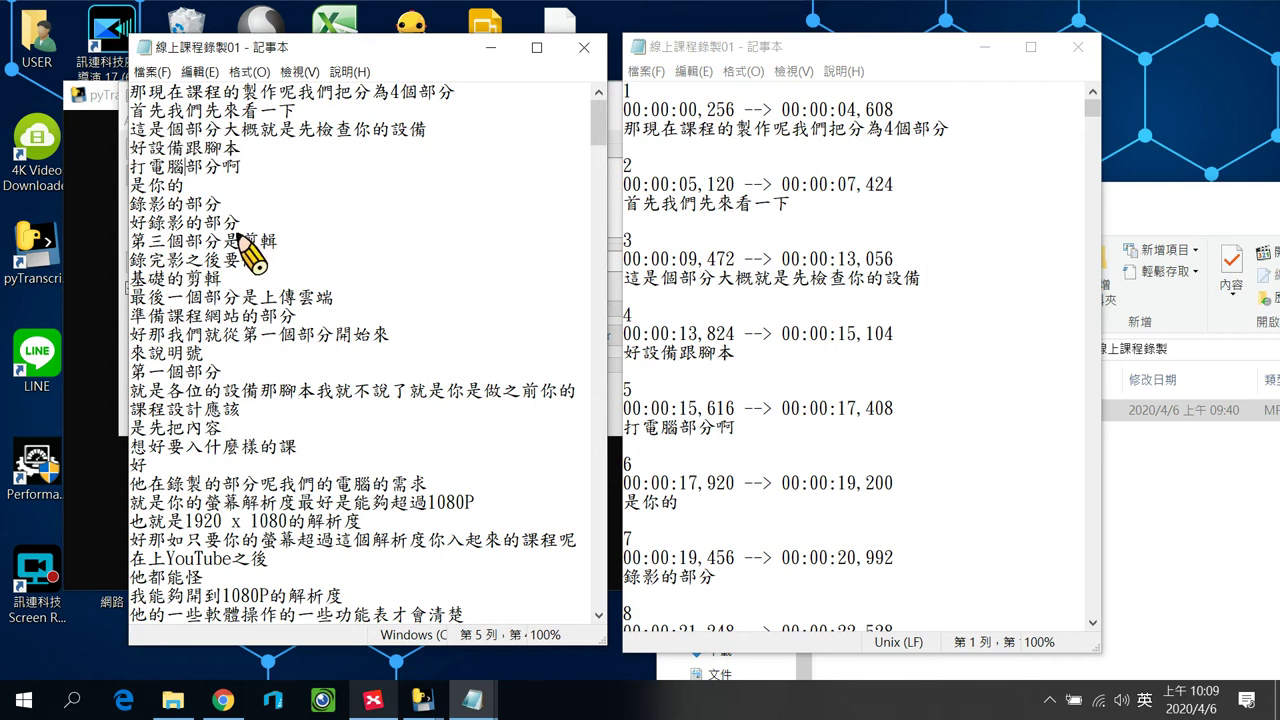
scroll(300, 286, down, 5)
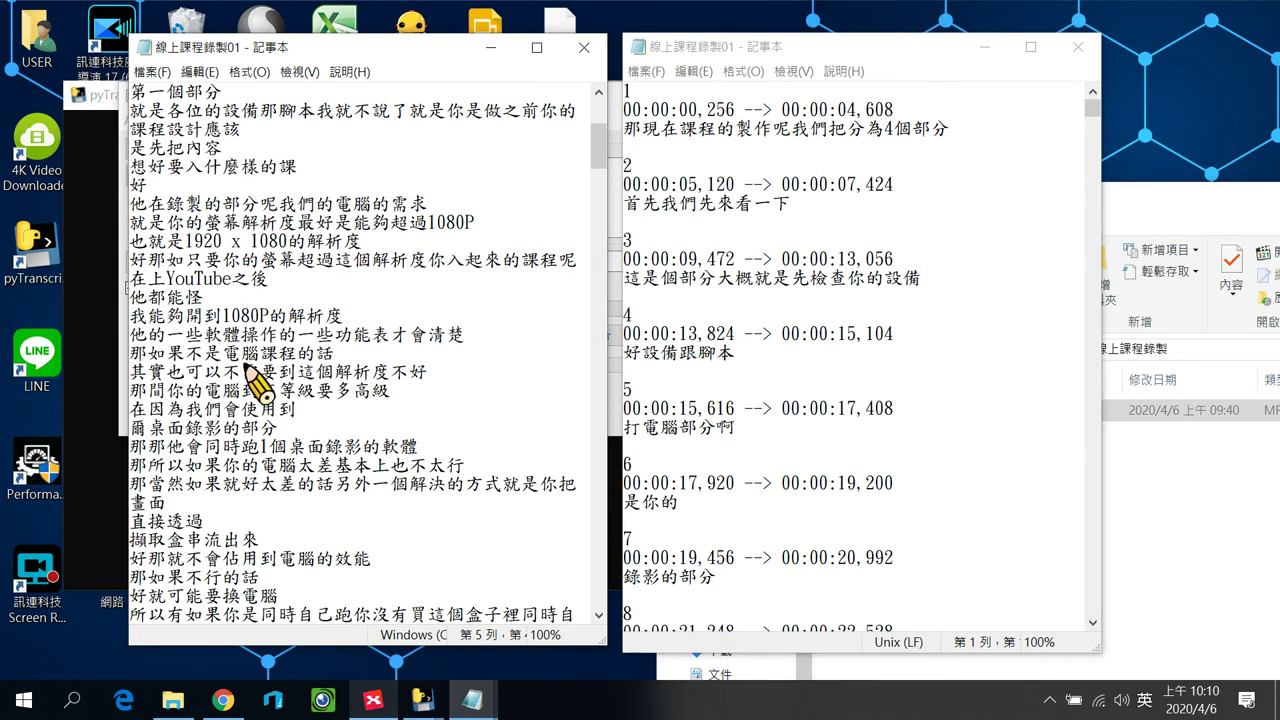
scroll(334, 508, down, 4)
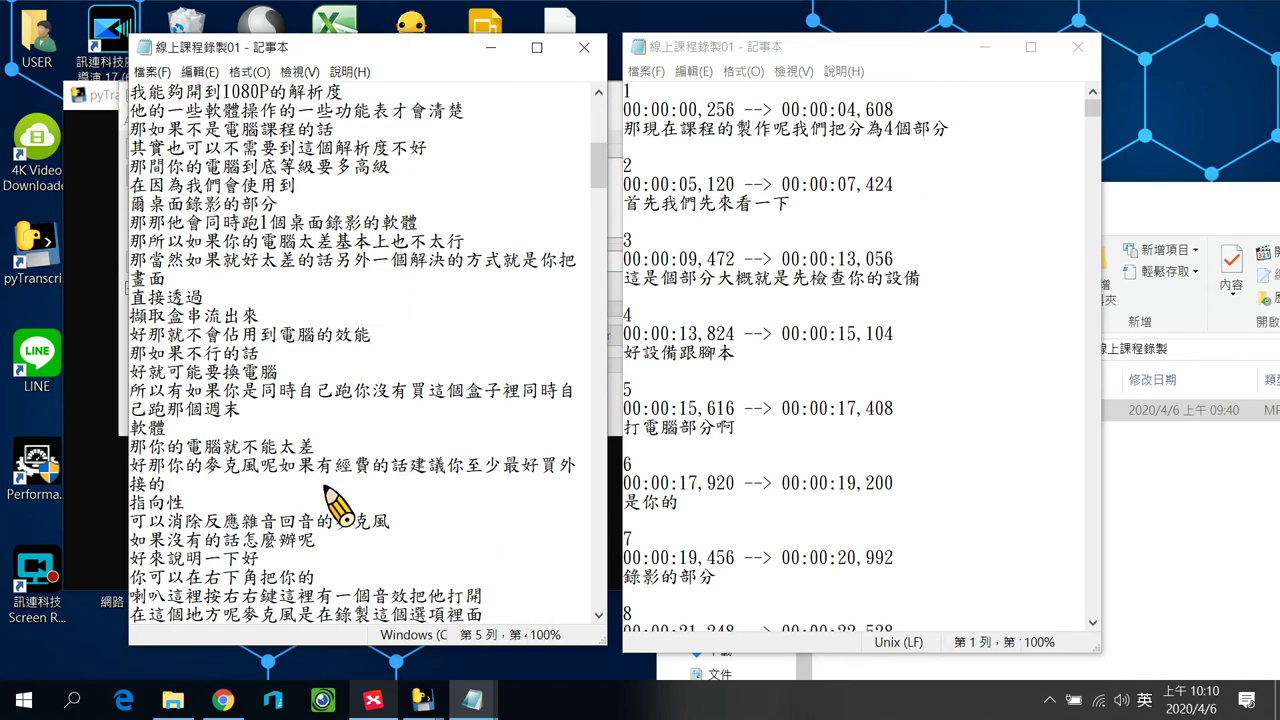
scroll(334, 343, down, 7)
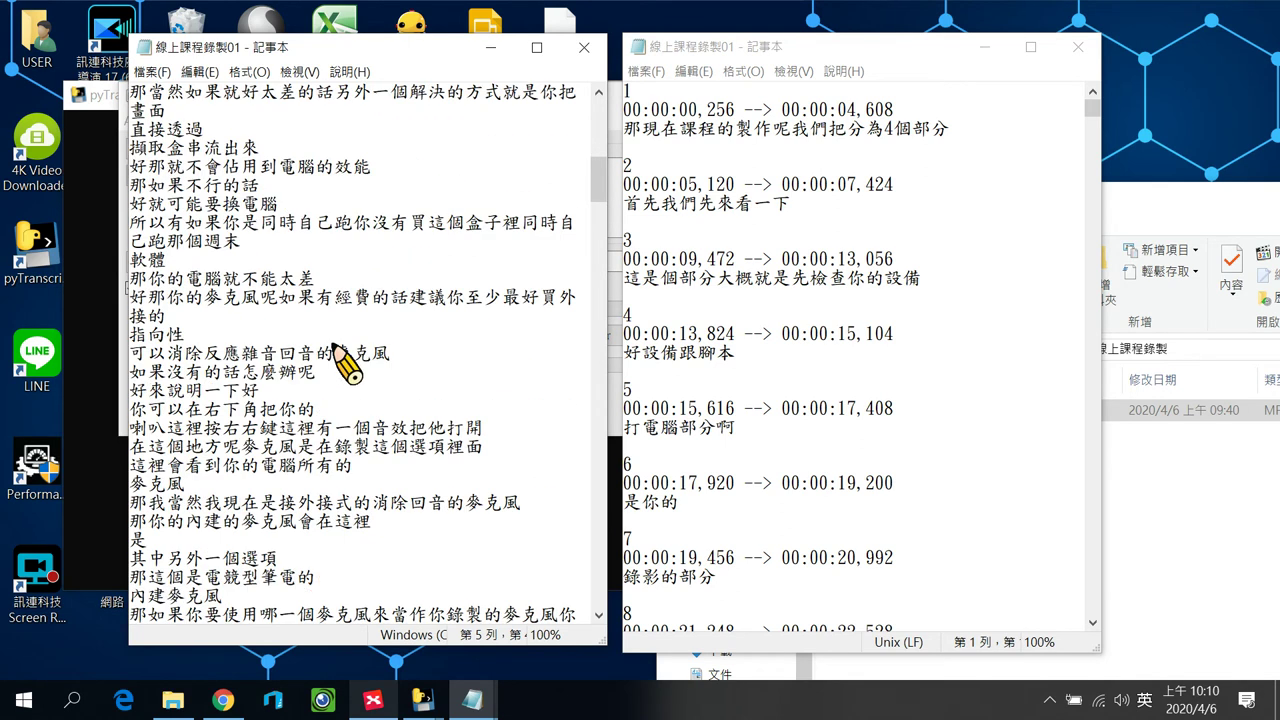
click(582, 54)
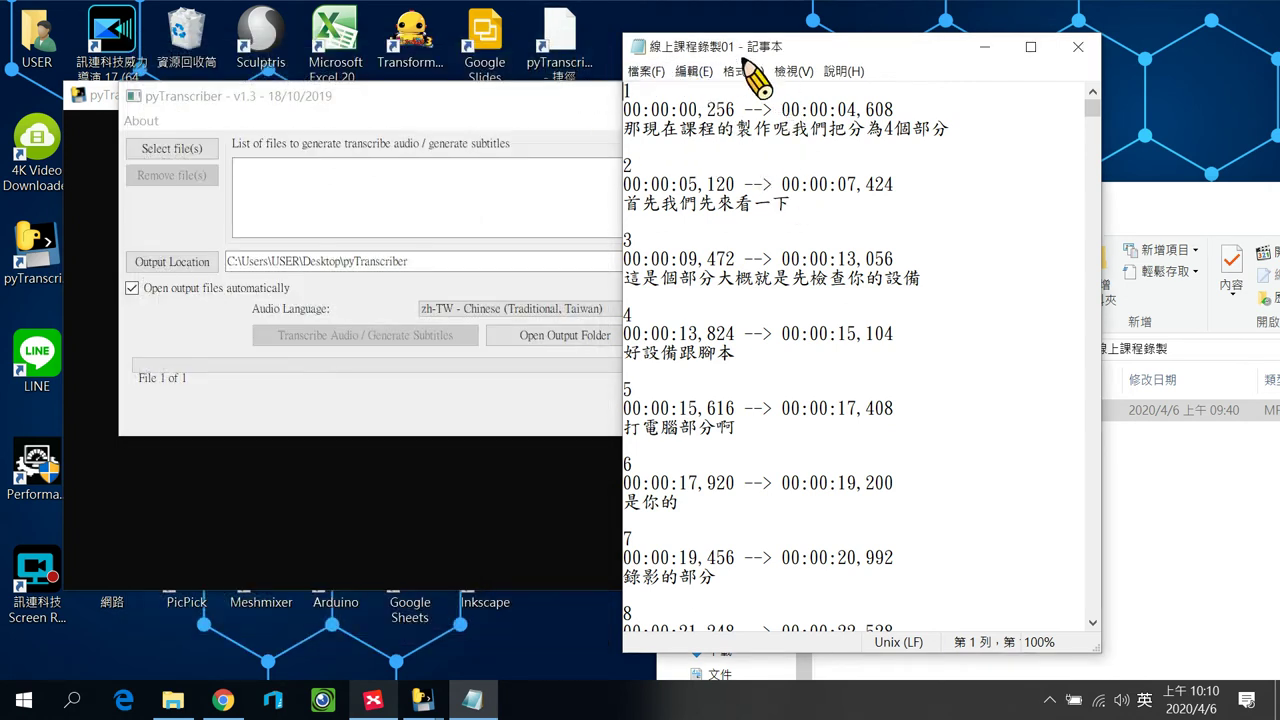
drag(752, 54, 682, 90)
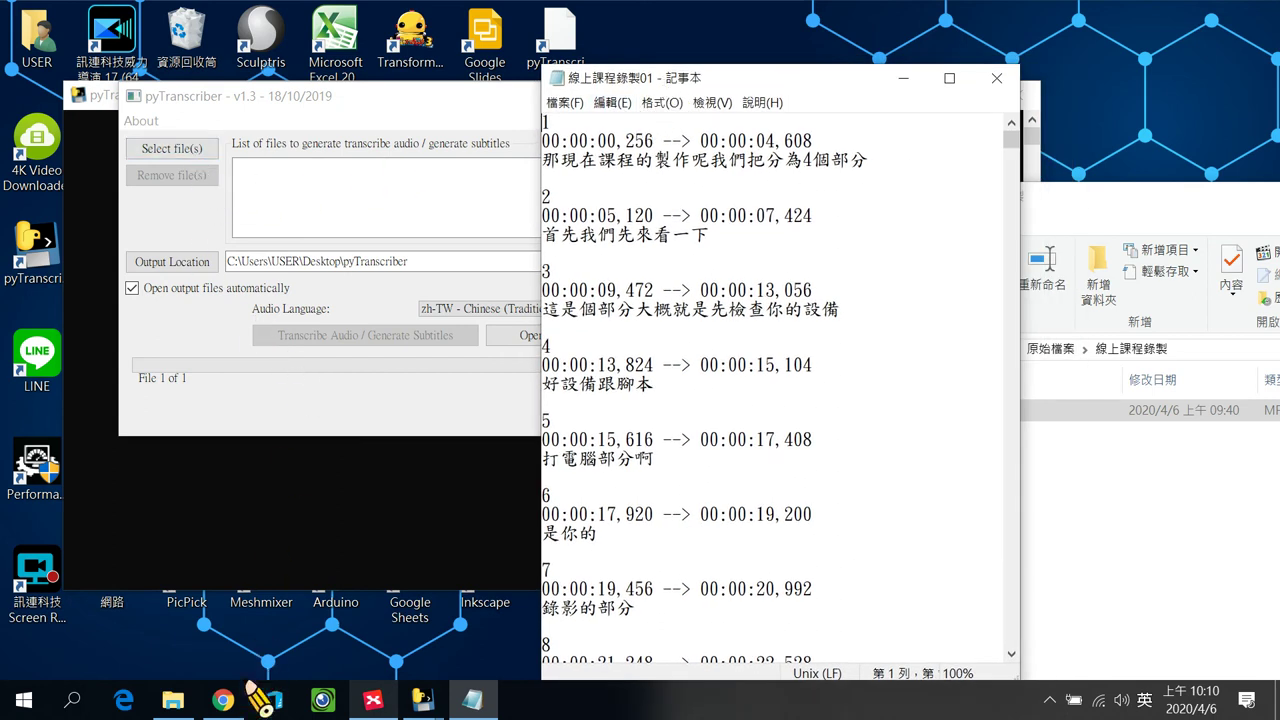
Step: Look through the 文件 folder in File Explorer and close the Explorer window
click(173, 700)
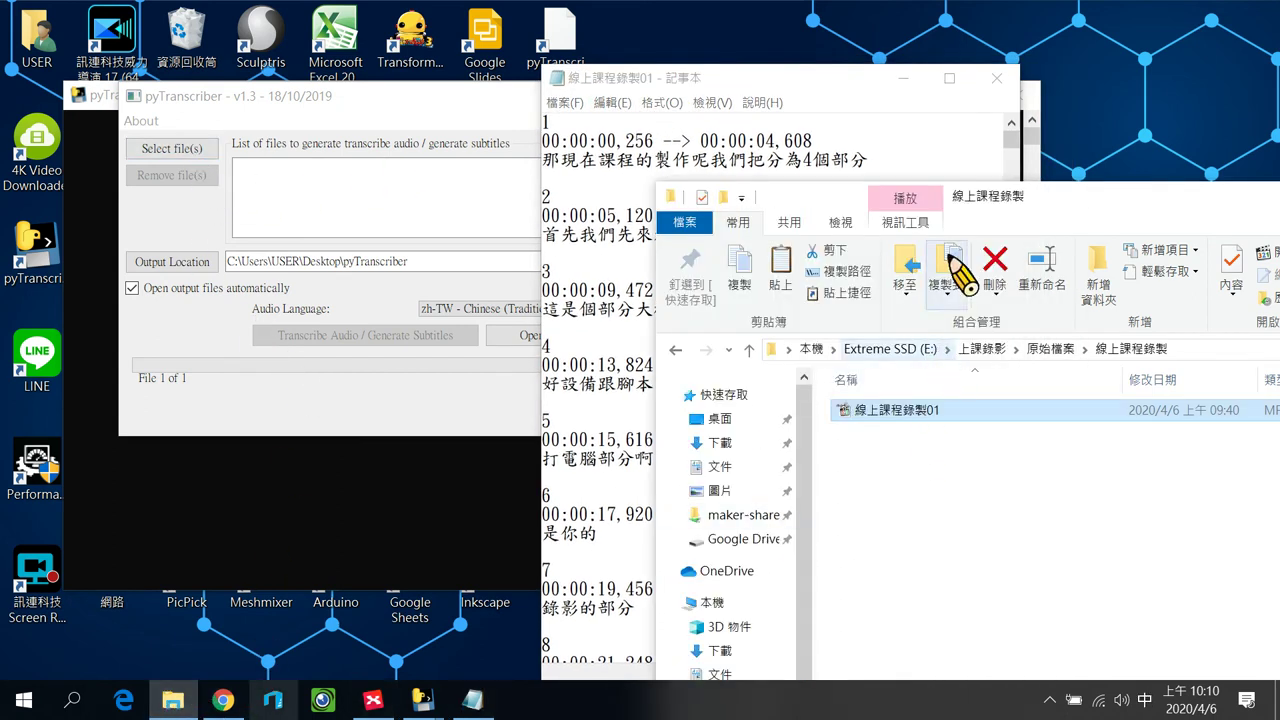
drag(1066, 209, 1018, 204)
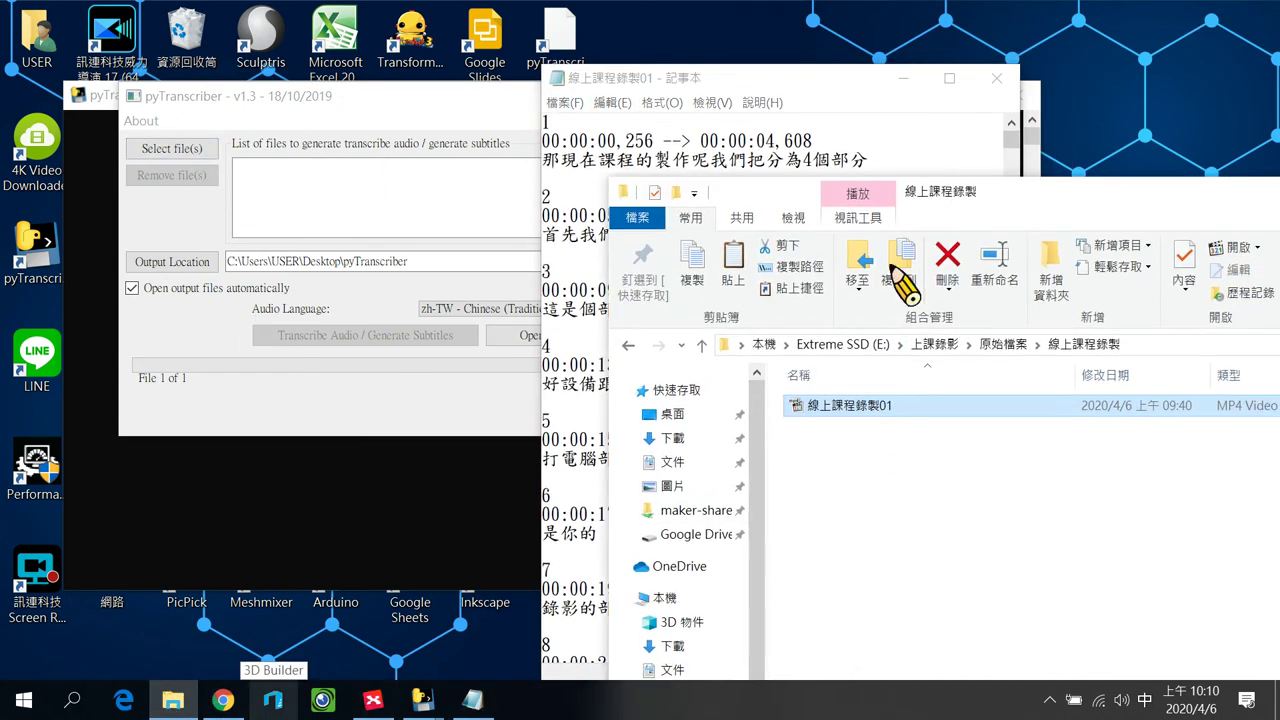
click(683, 462)
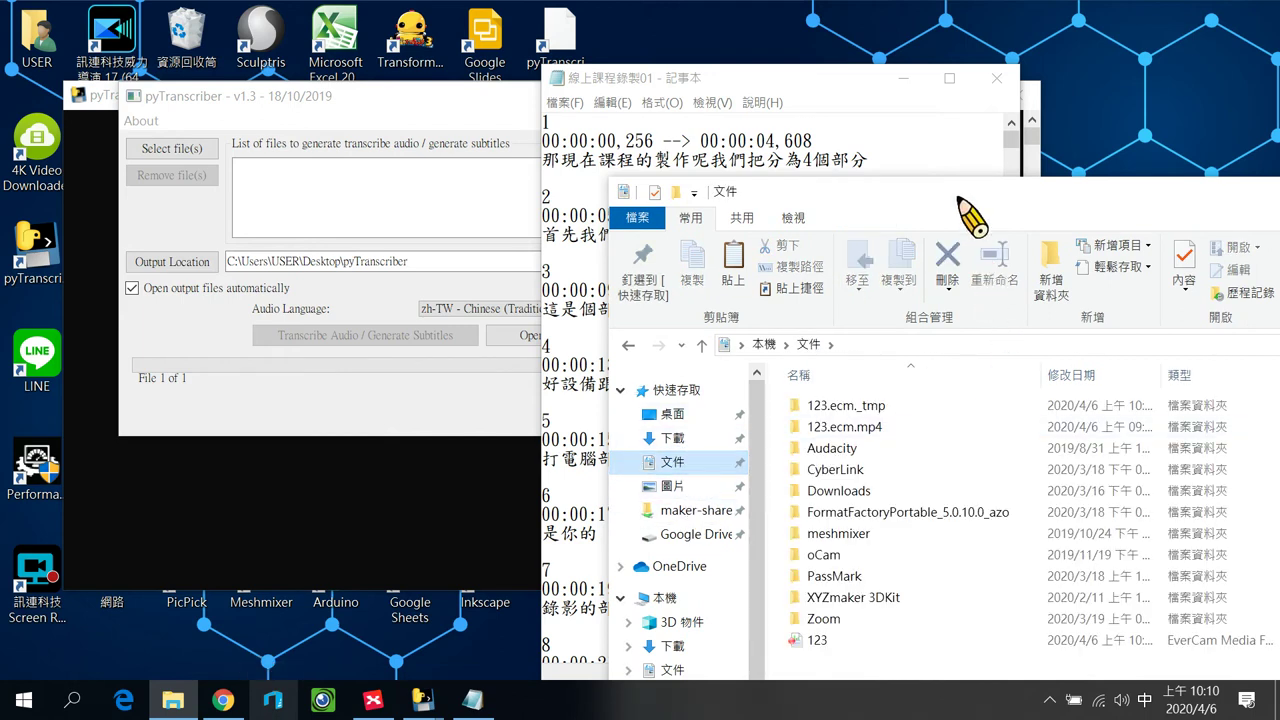
drag(951, 185, 407, 120)
click(1002, 128)
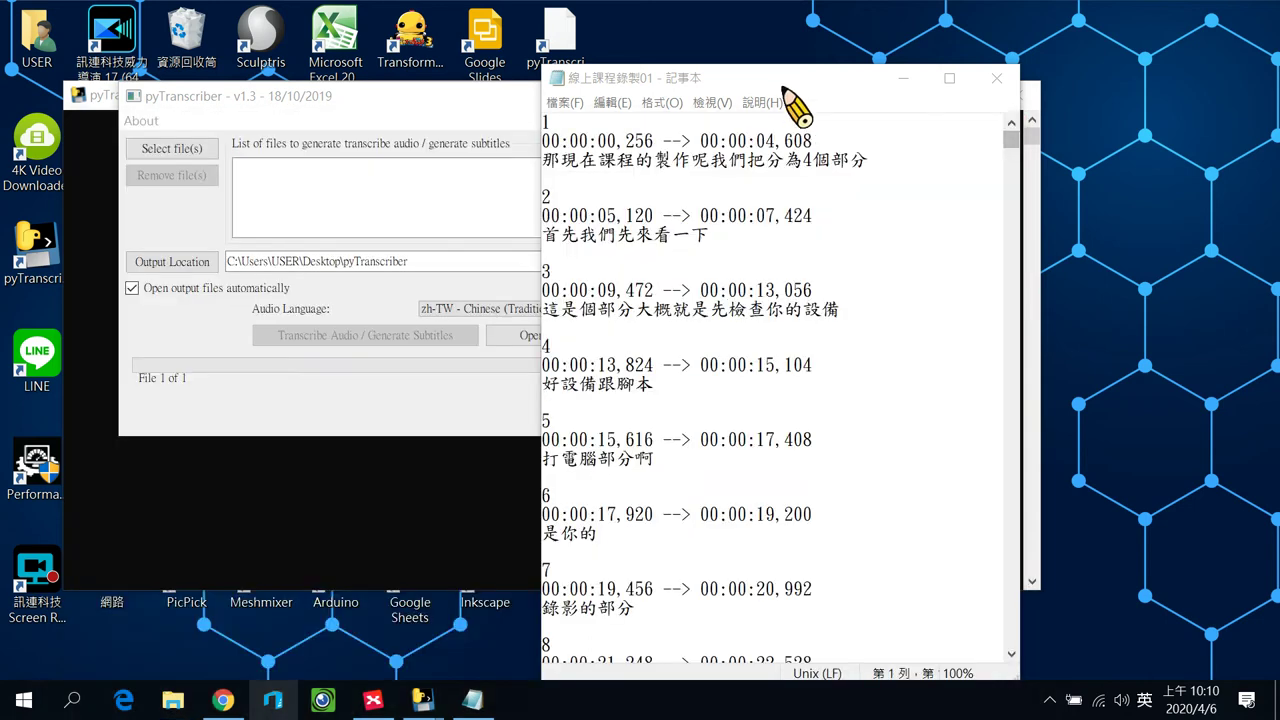
click(565, 103)
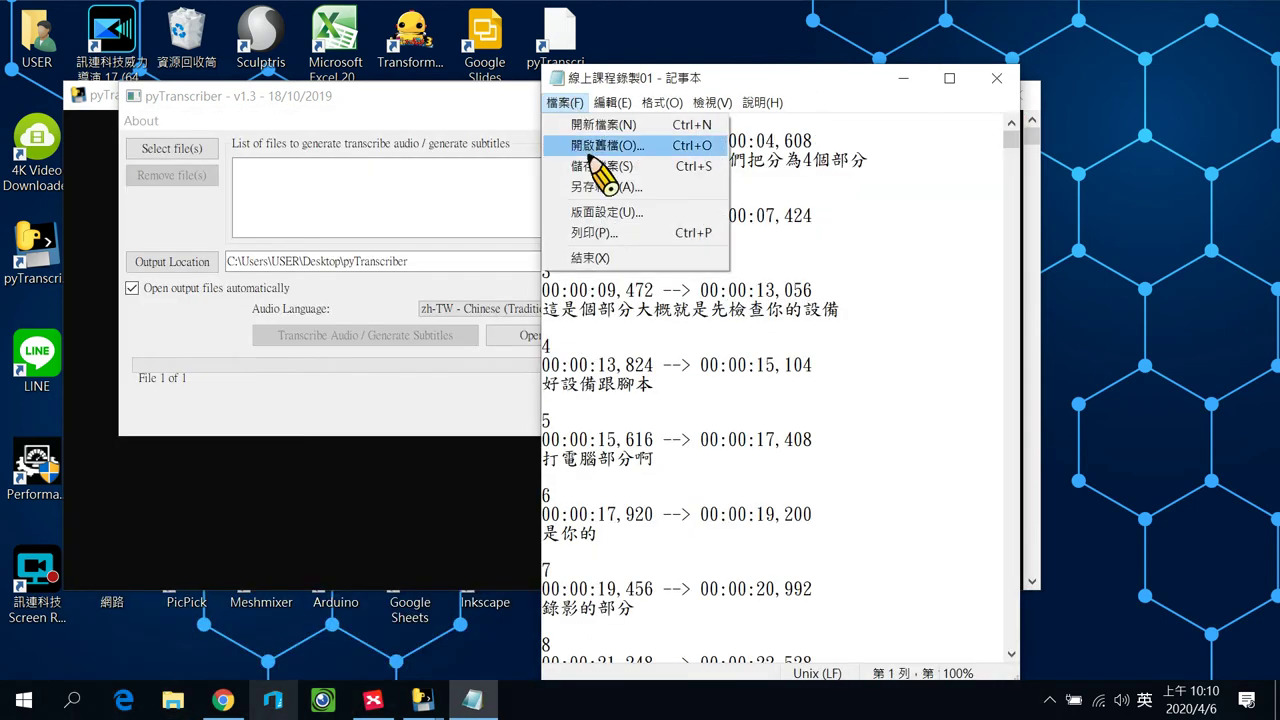
click(595, 188)
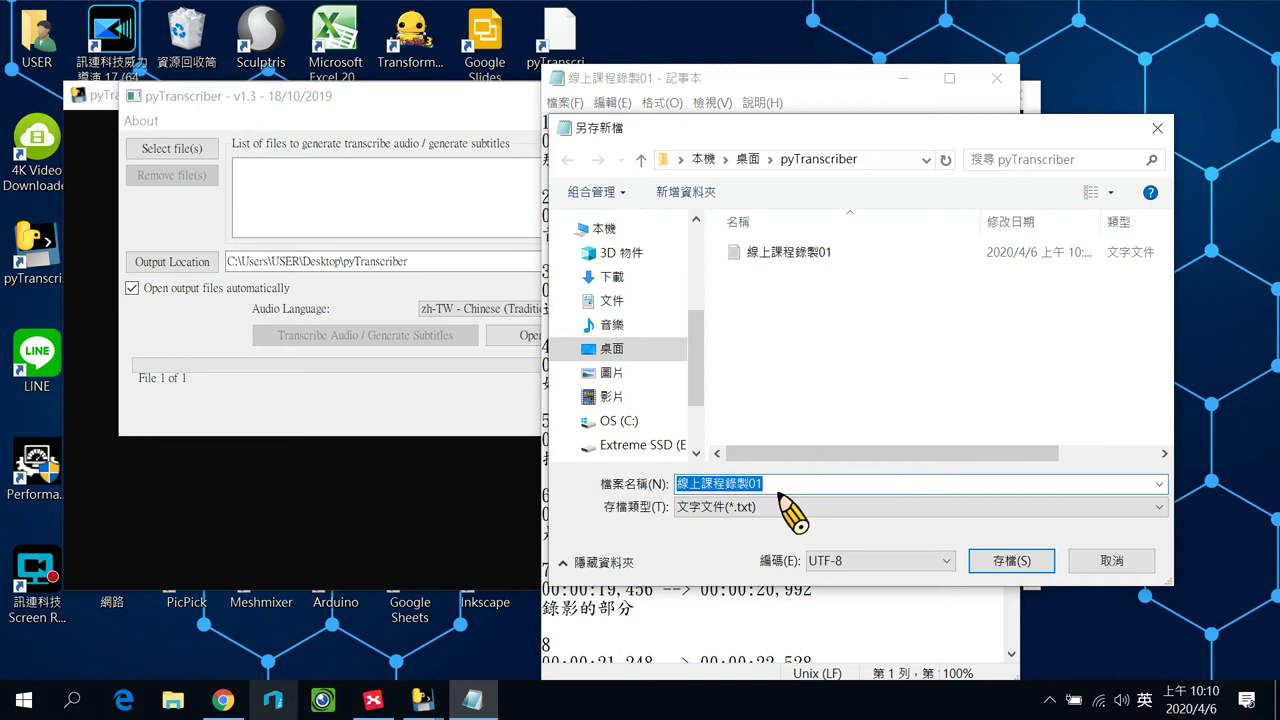
click(1112, 561)
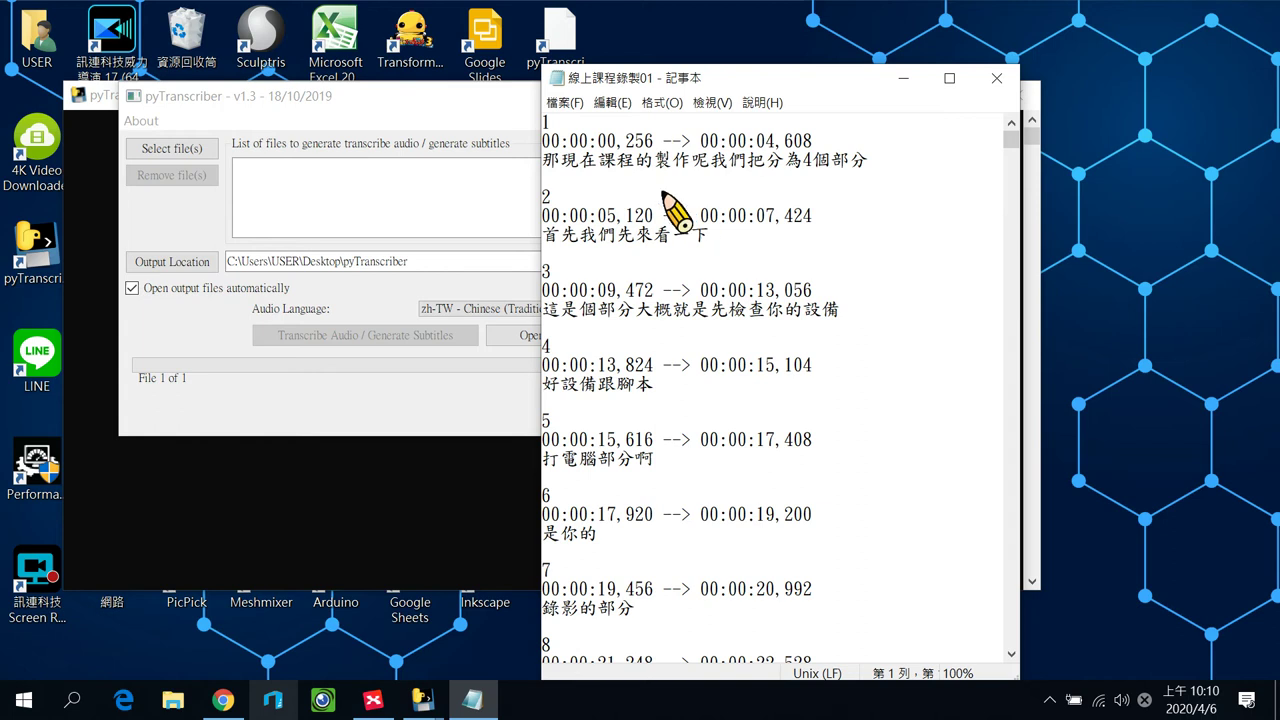
Step: Save a copy of the timecoded subtitle file as 線上課程錄製01 in the 上課錄影 > 原始檔案 > 線上課程錄製 folder on Extreme SSD (E:)
click(561, 105)
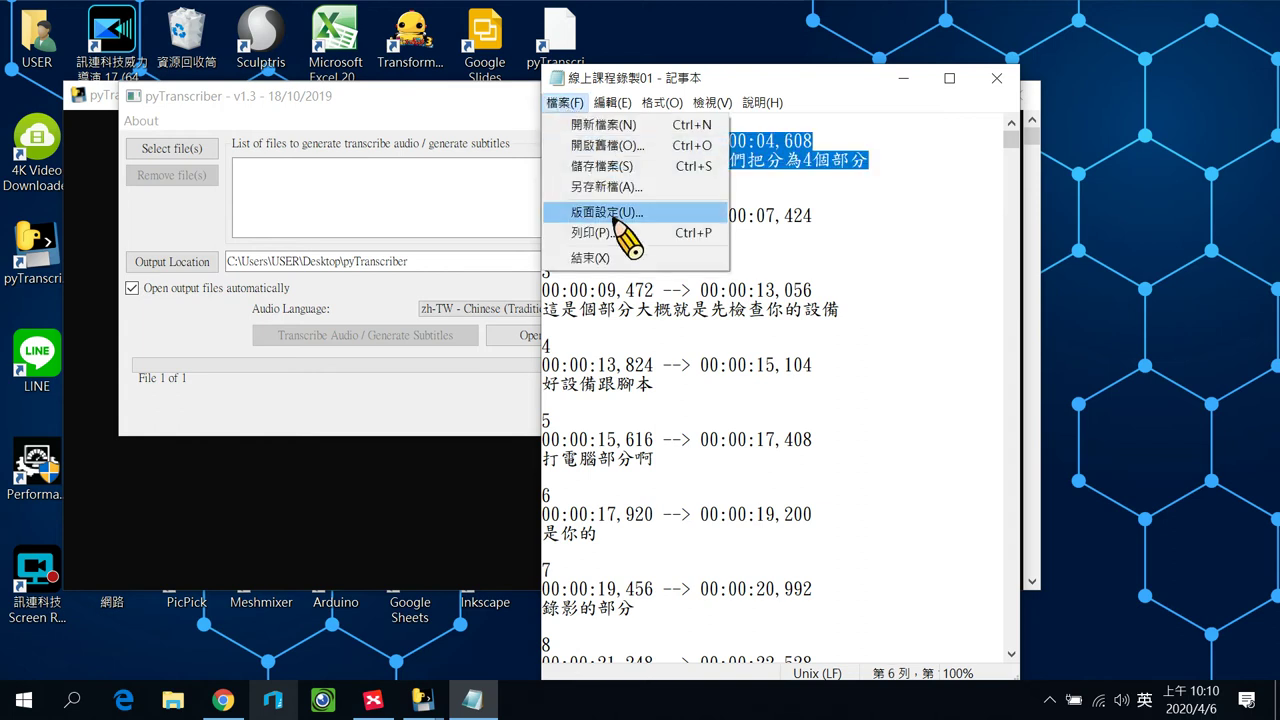
click(603, 188)
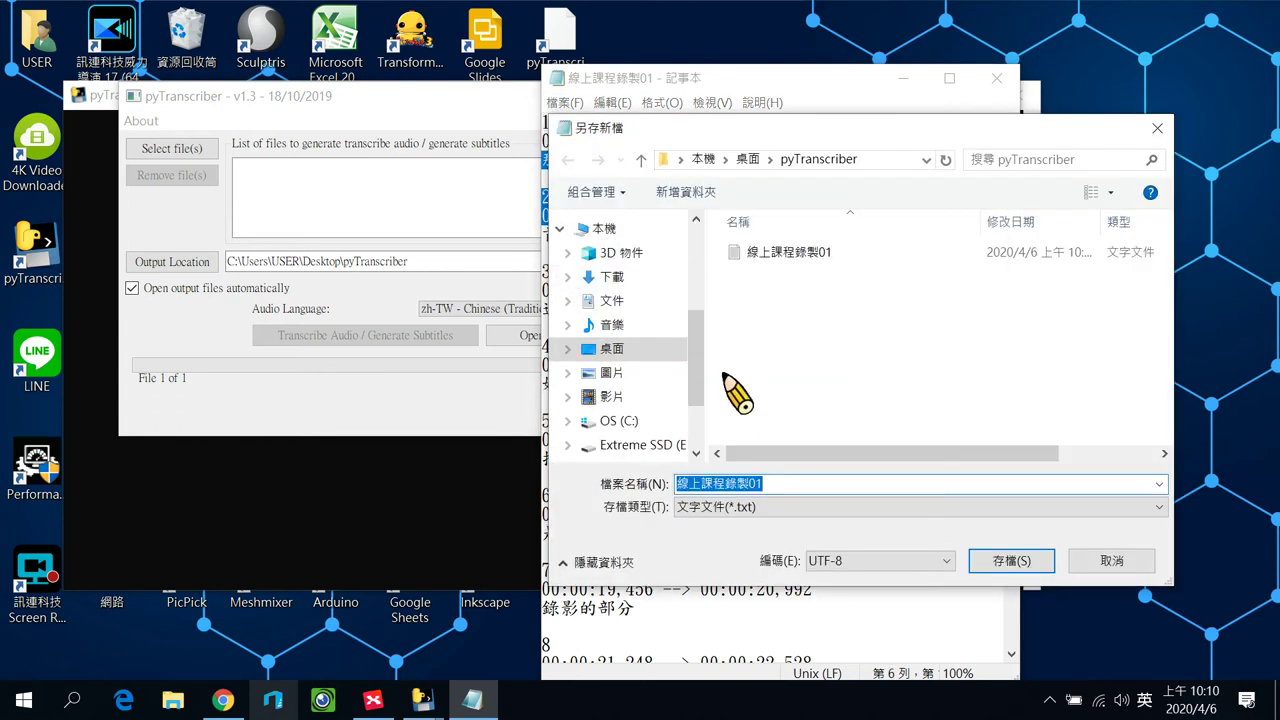
scroll(697, 430, down, 3)
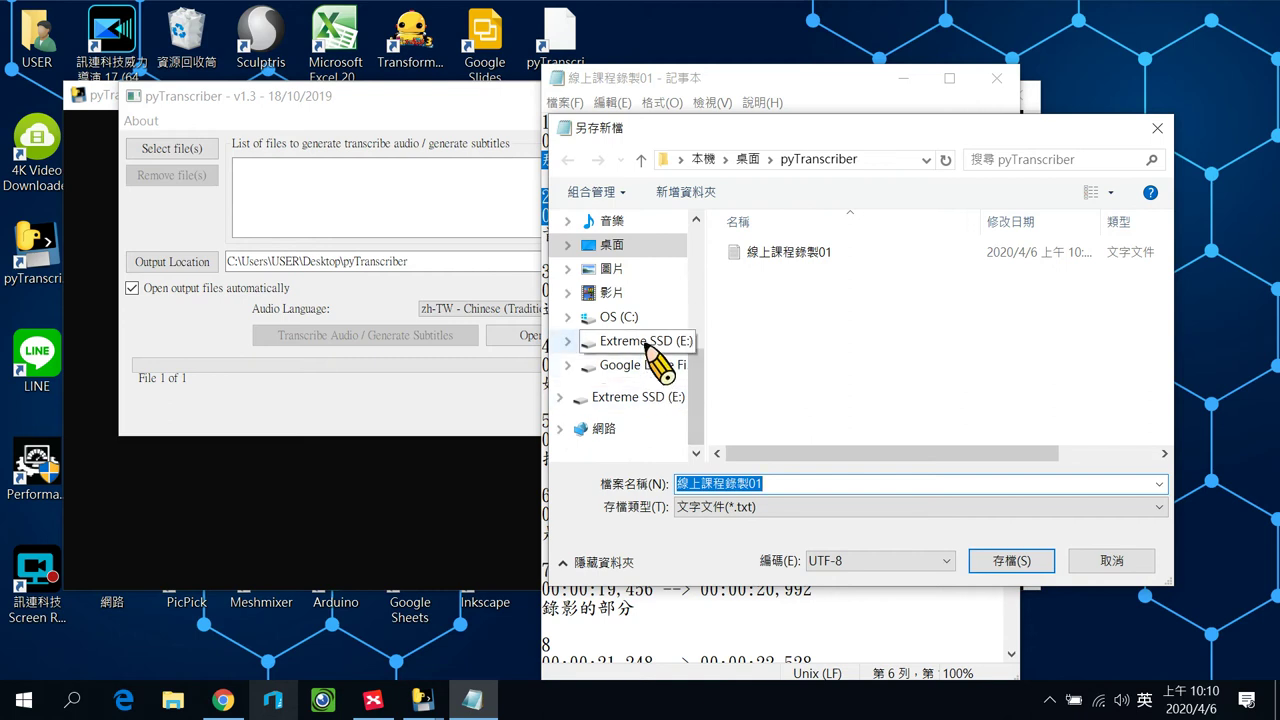
click(585, 340)
click(765, 298)
double_click(763, 298)
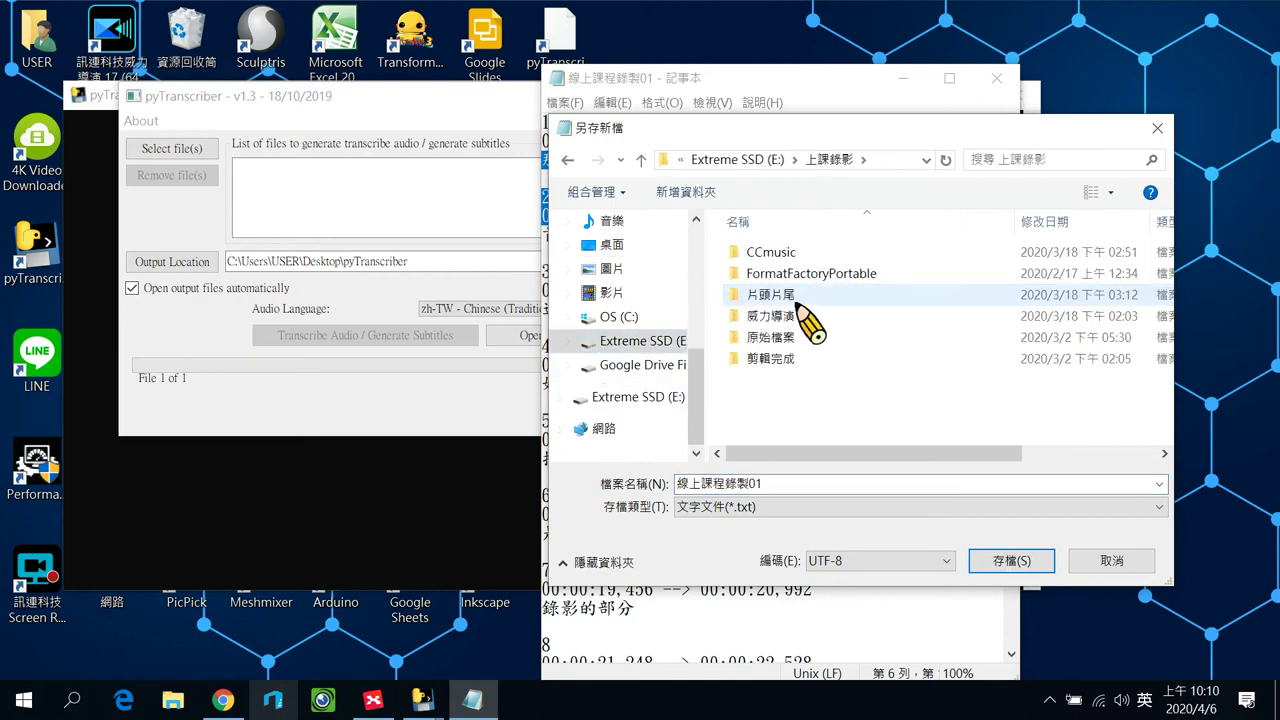
click(797, 300)
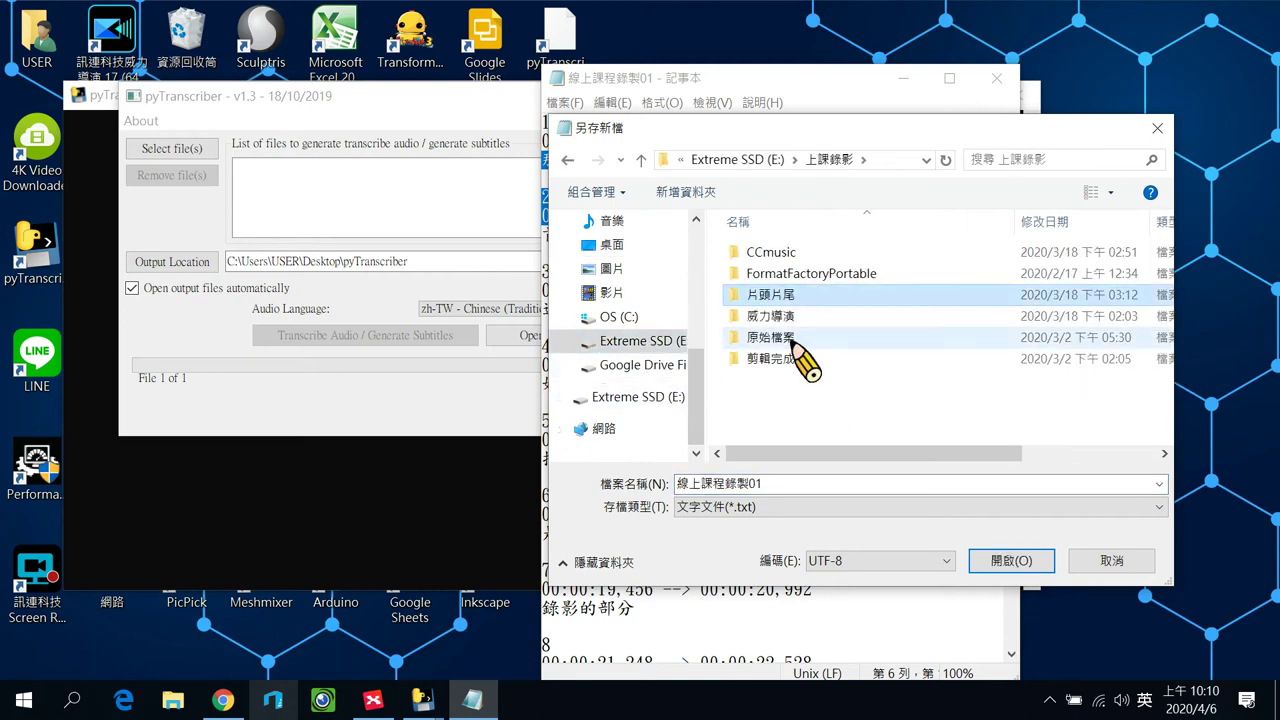
double_click(785, 338)
scroll(850, 420, down, 1)
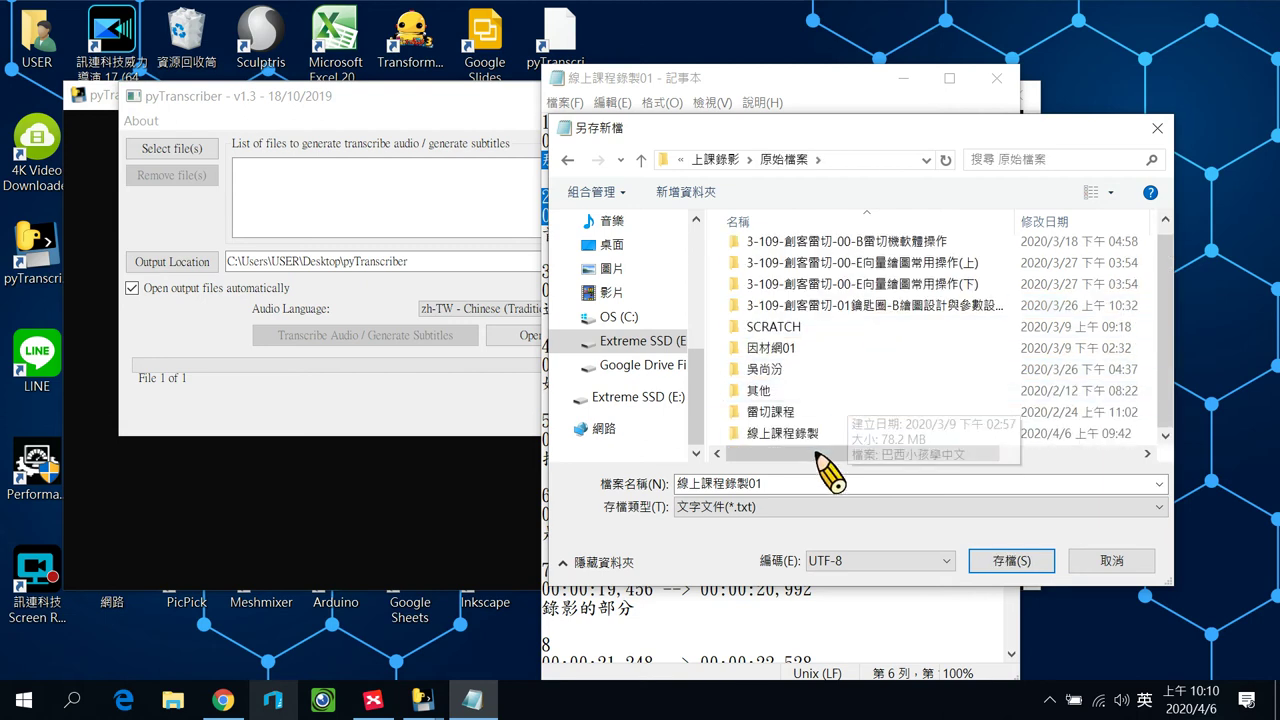
double_click(790, 433)
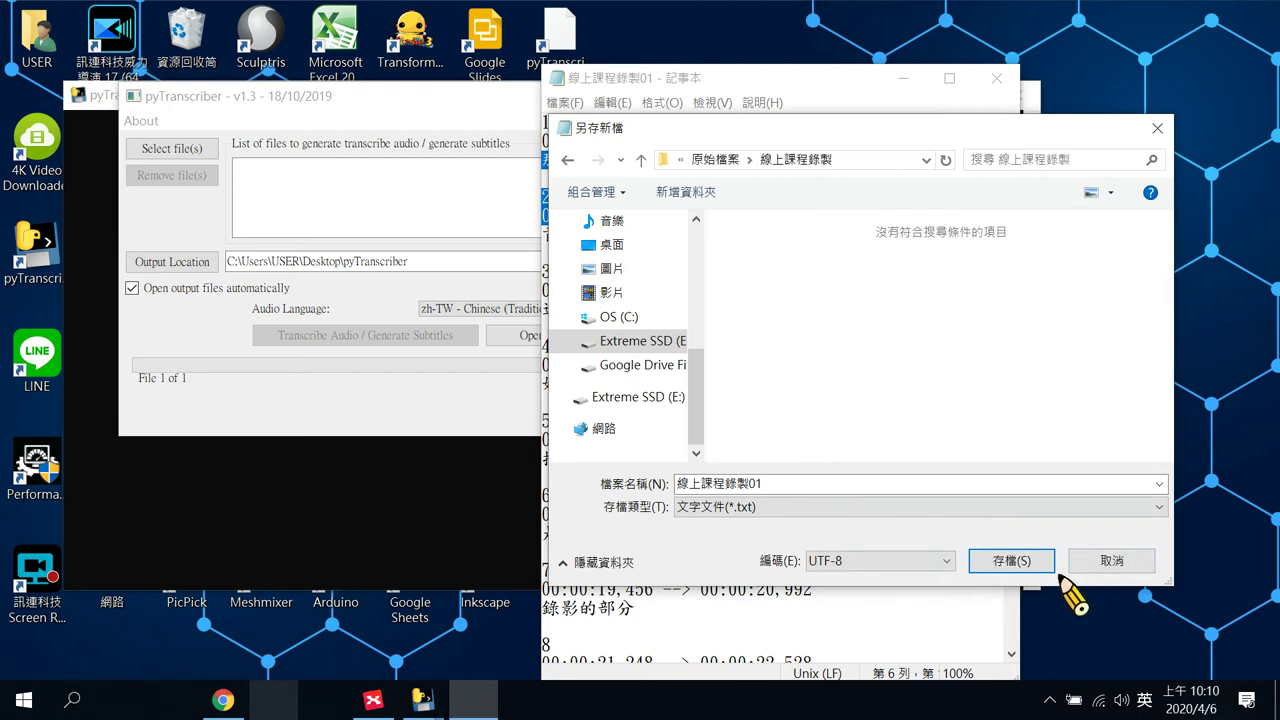
click(1038, 566)
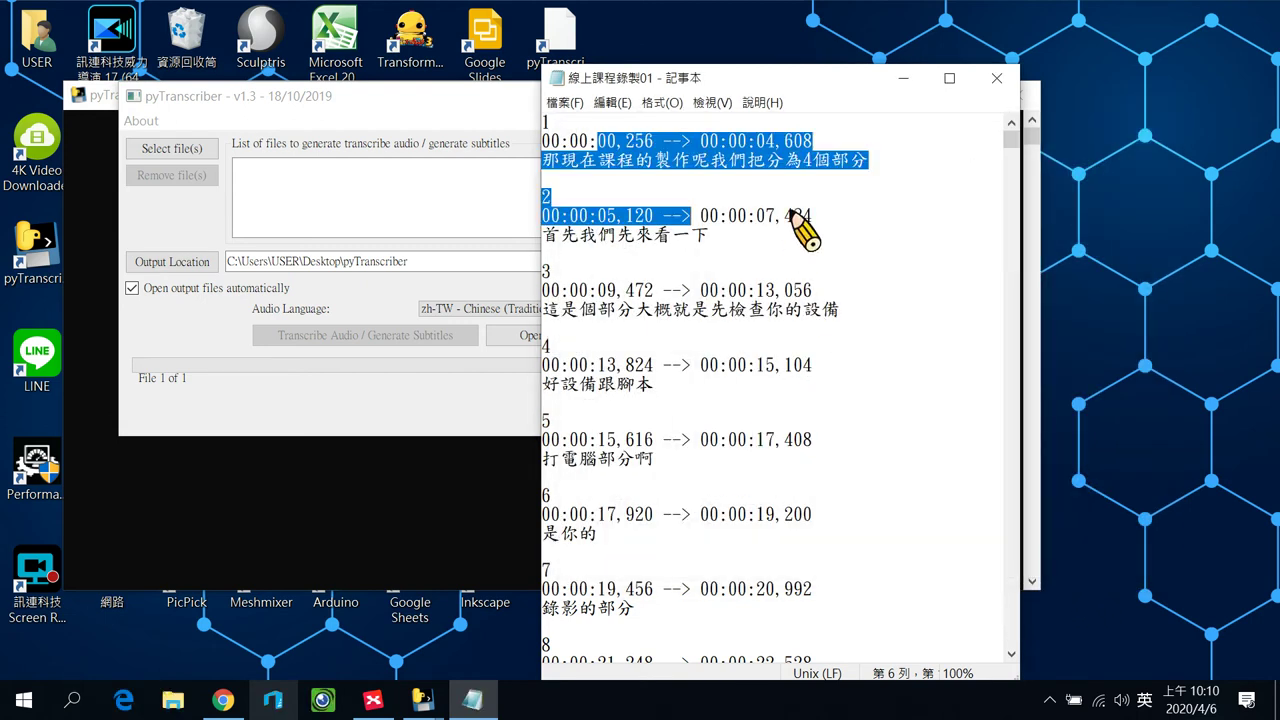
Step: Close the timecoded subtitle file in Notepad and exit pyTranscriber
click(792, 215)
click(997, 78)
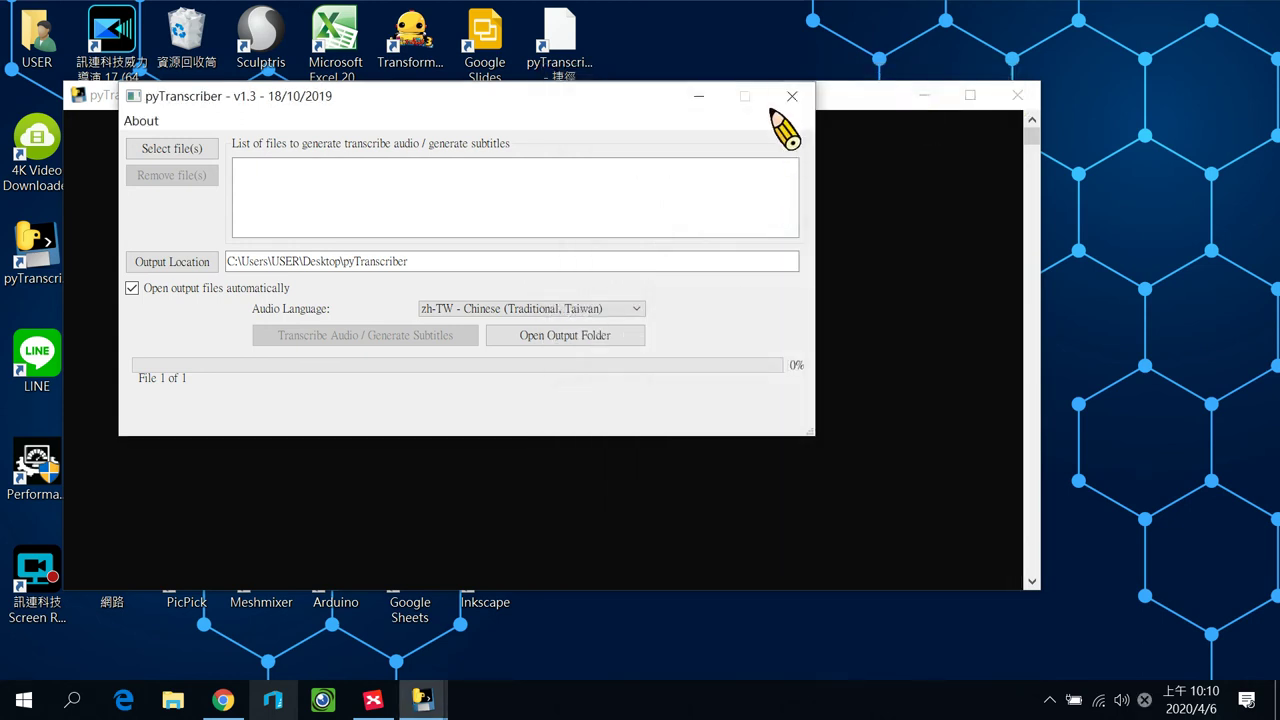
click(806, 100)
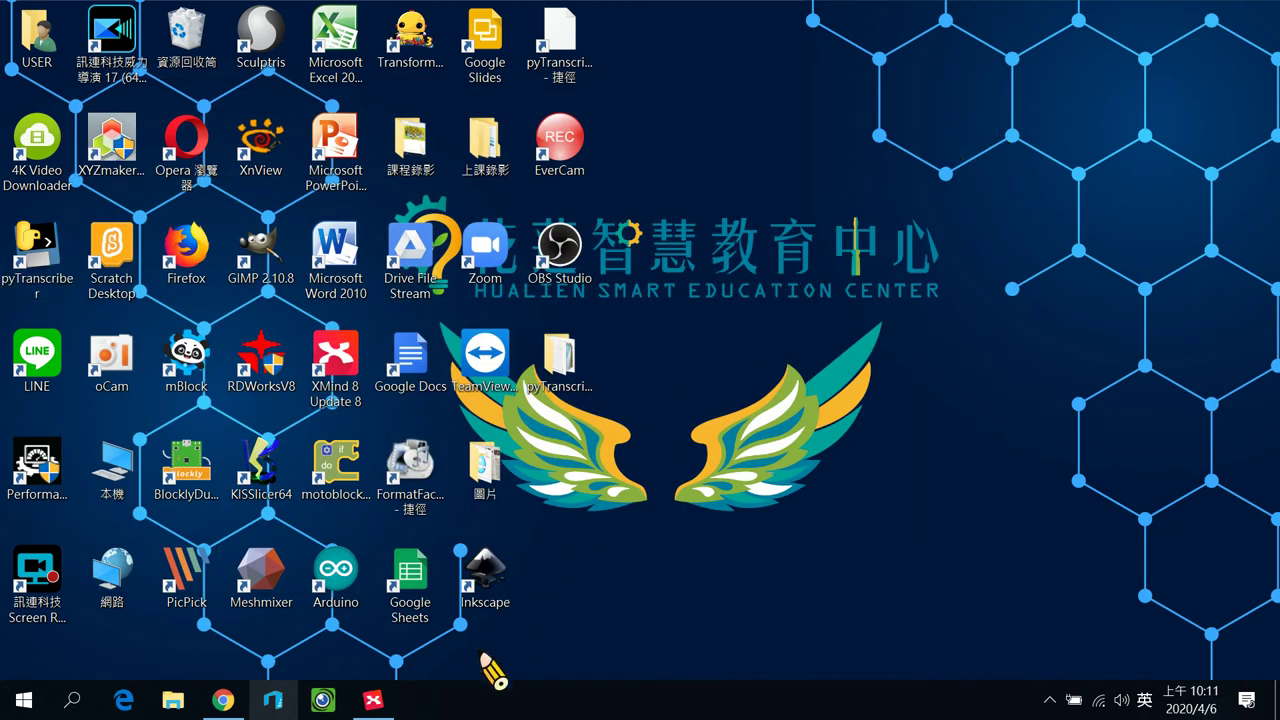
Step: Switch to YouTube Studio in Chrome and check the processing status of 線上影片錄製(上)-準備及錄影 in the channel video list
click(223, 700)
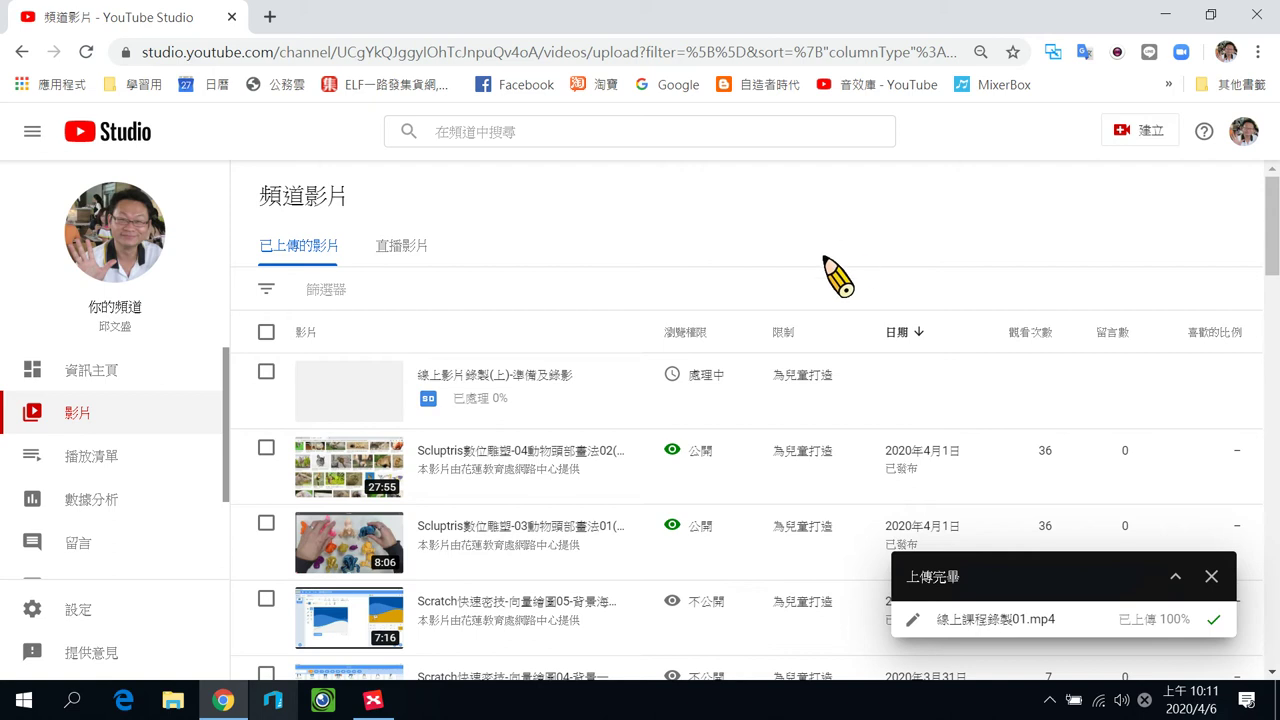
mouse_move(555, 425)
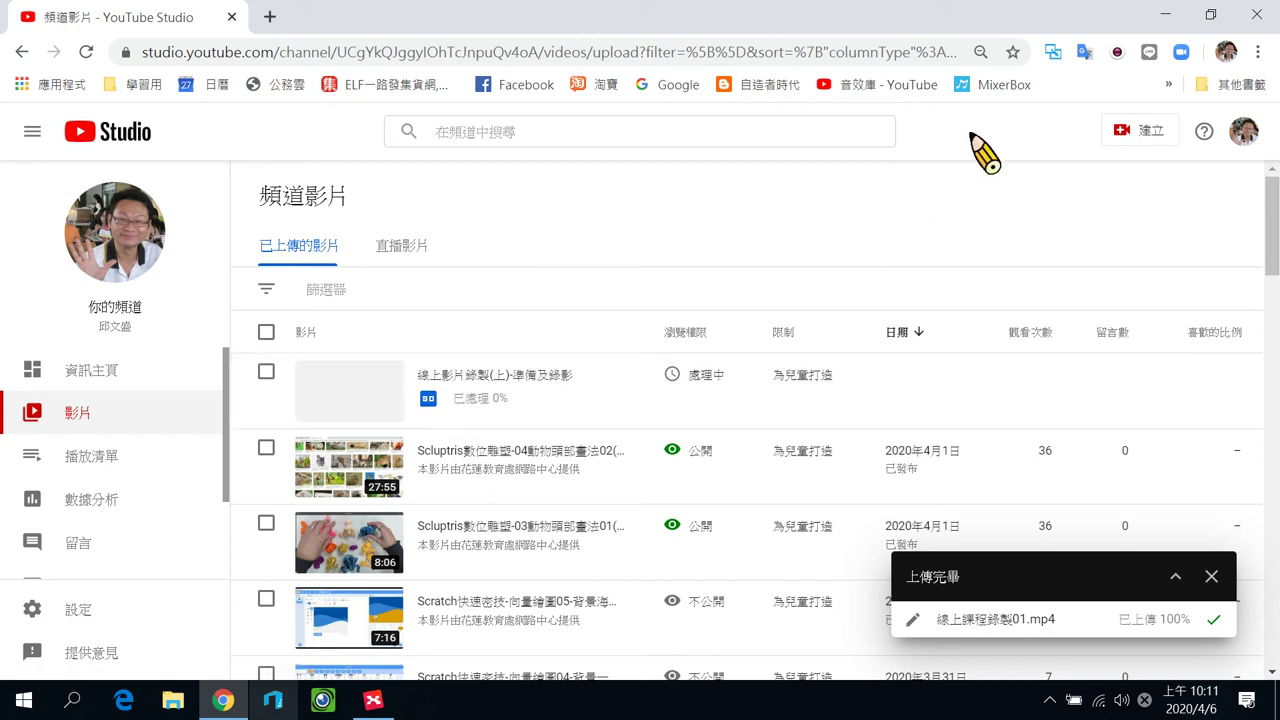
click(175, 702)
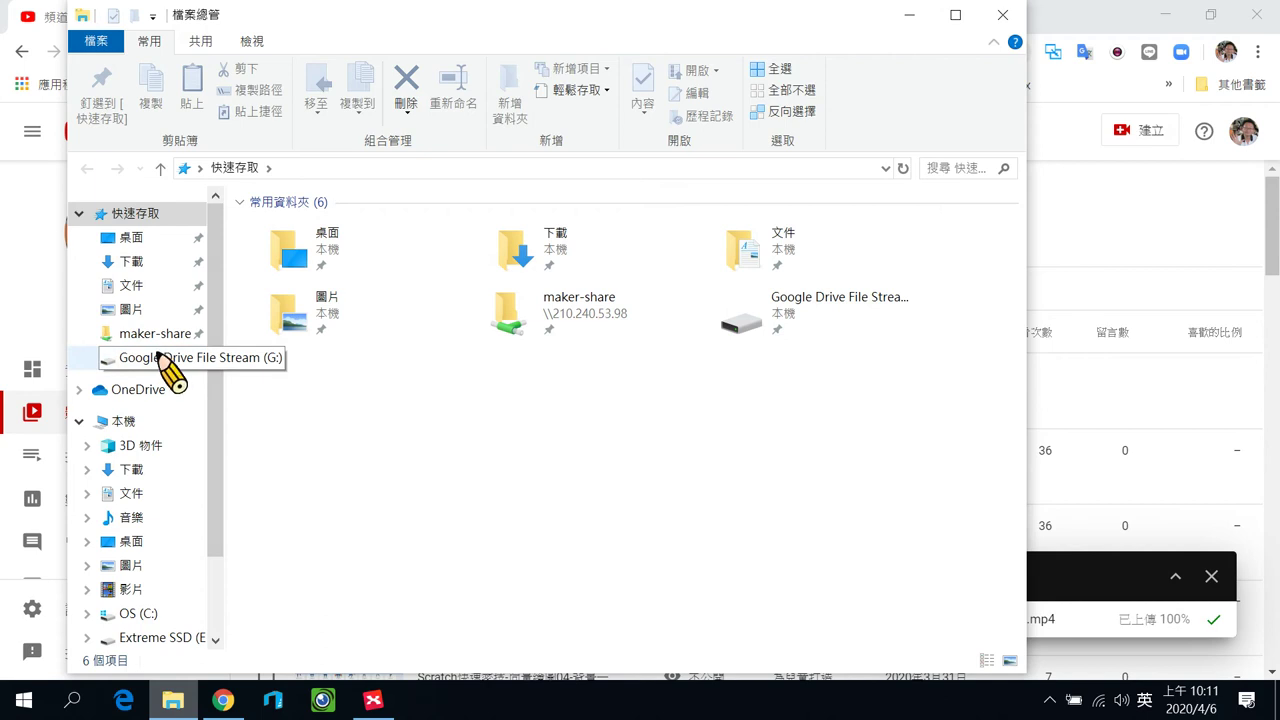
click(909, 15)
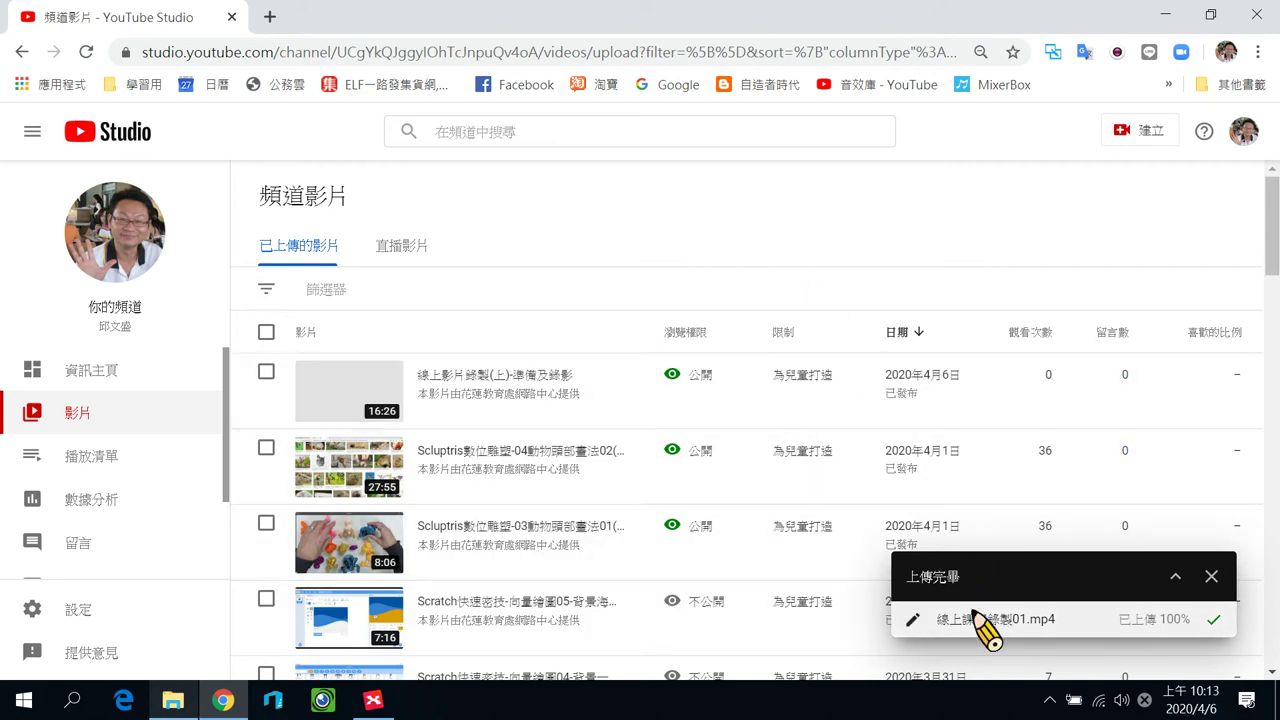
Step: Open the subtitles page of 線上影片錄製(上)-準備及錄影 and enable community translation for the video (啟用這部影片的社群協力翻譯功能)
mouse_move(600, 423)
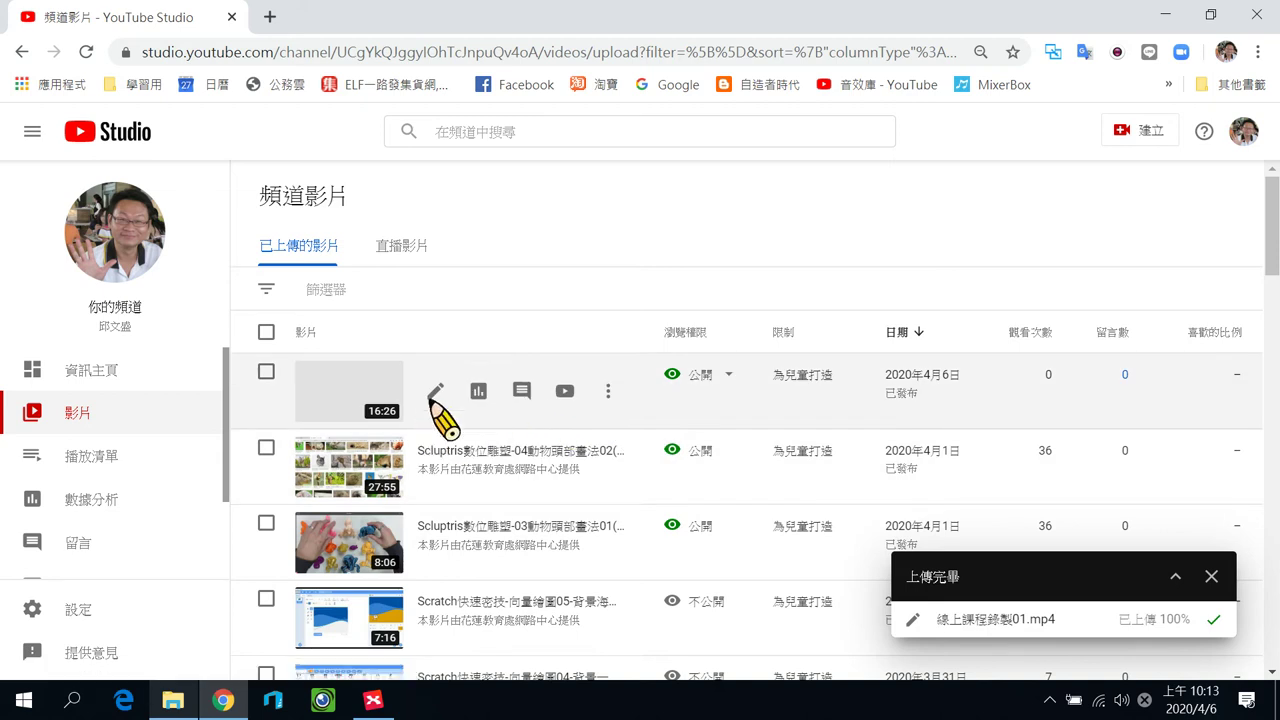
click(350, 385)
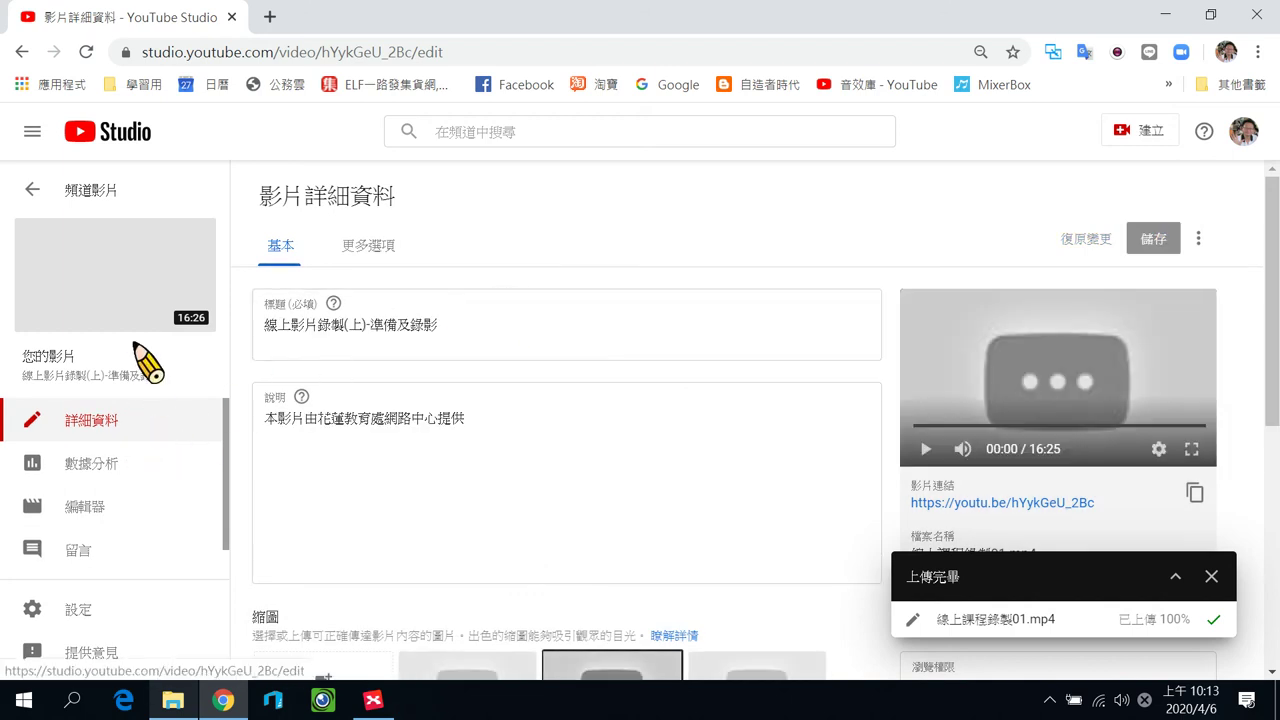
scroll(150, 455, down, 1)
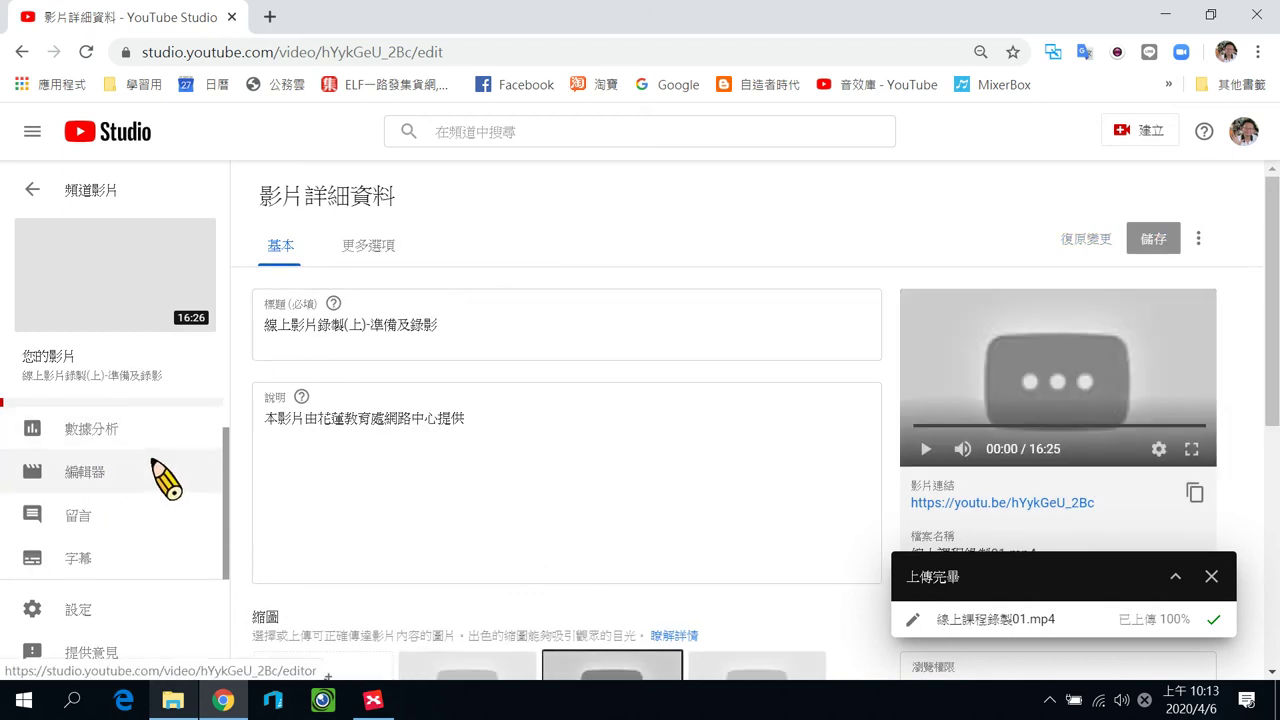
click(102, 555)
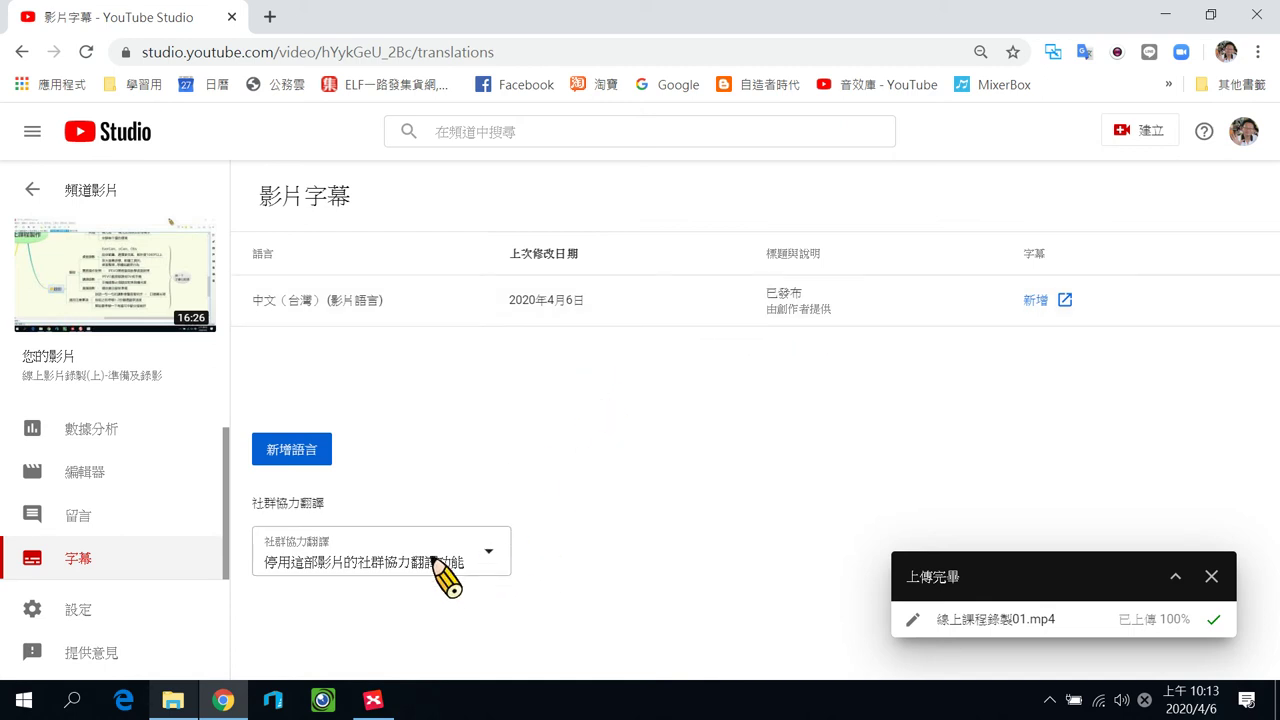
click(497, 551)
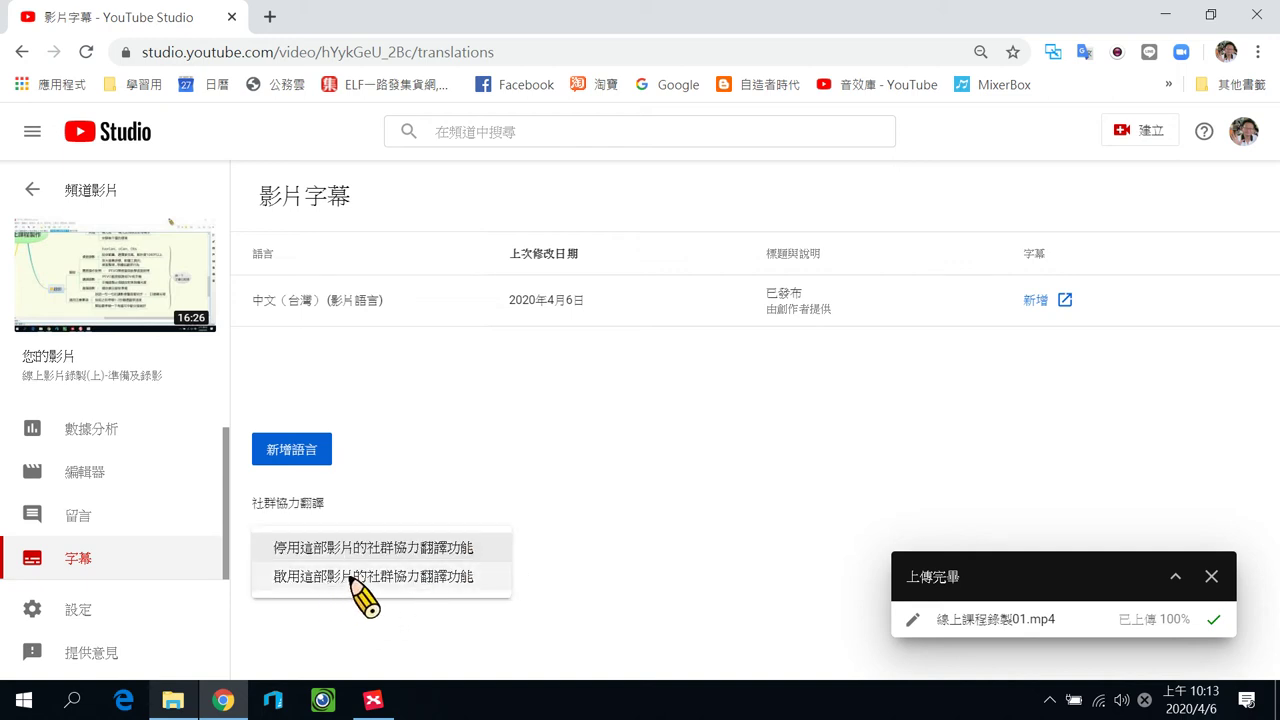
click(351, 578)
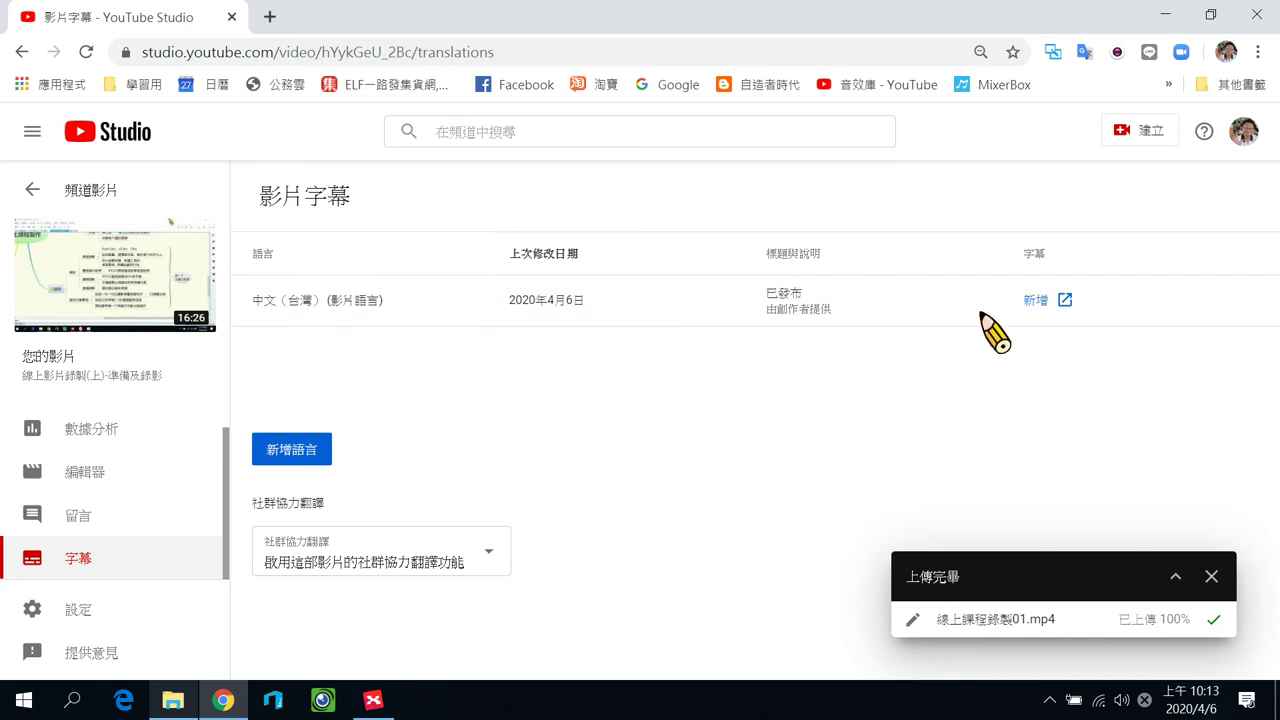
Step: Add 中文（台灣） subtitles to the video by uploading 線上課程錄製01.srt from the 線上課程錄製 folder on Extreme SSD (E:) as a subtitle file
click(1034, 298)
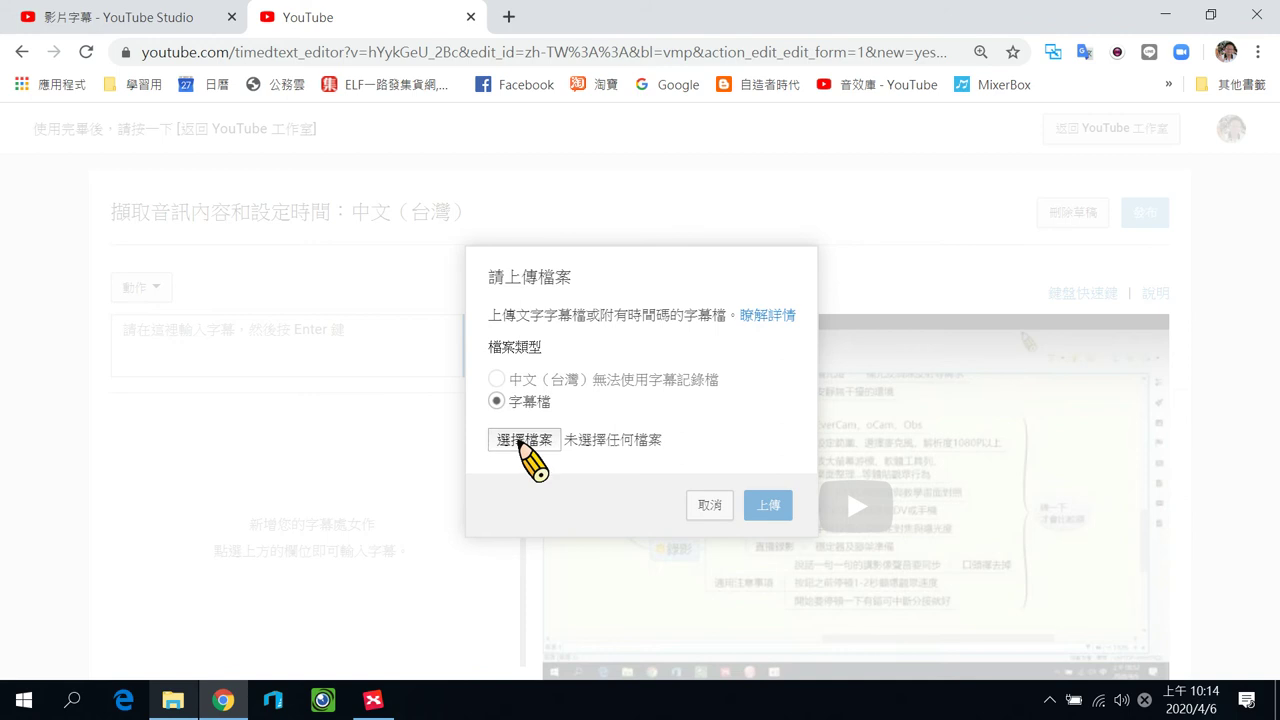
click(521, 441)
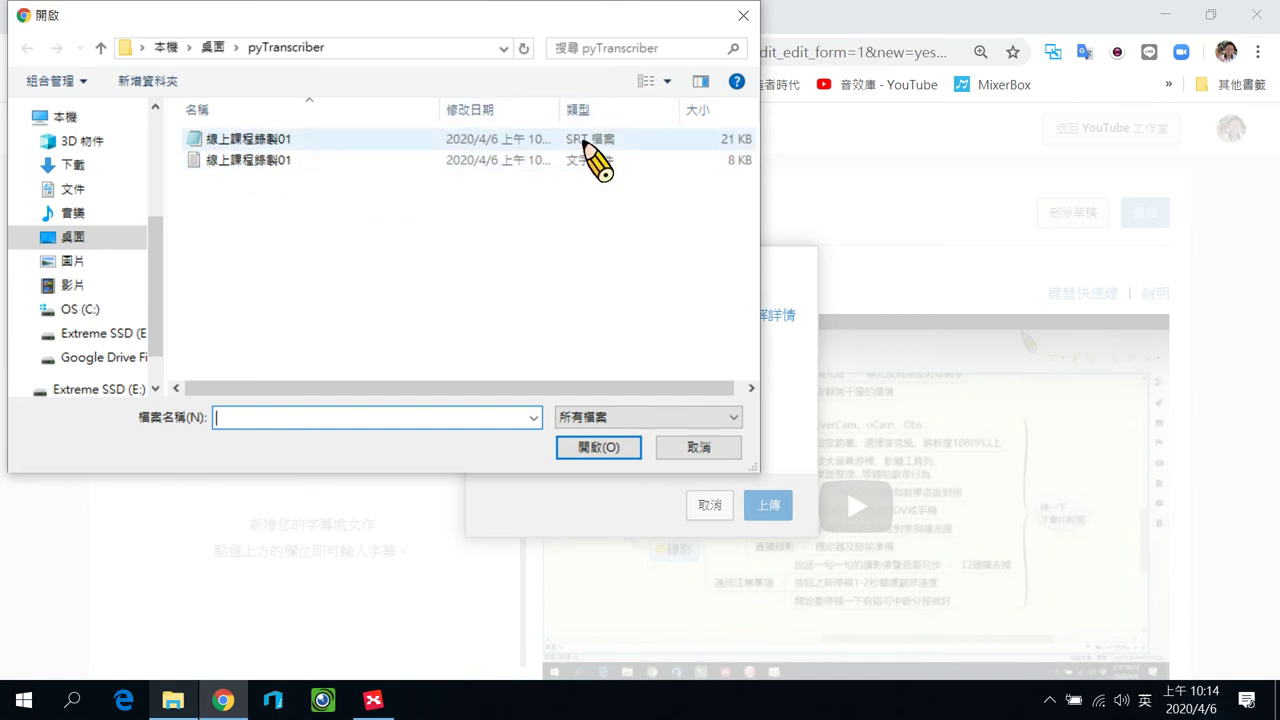
click(112, 334)
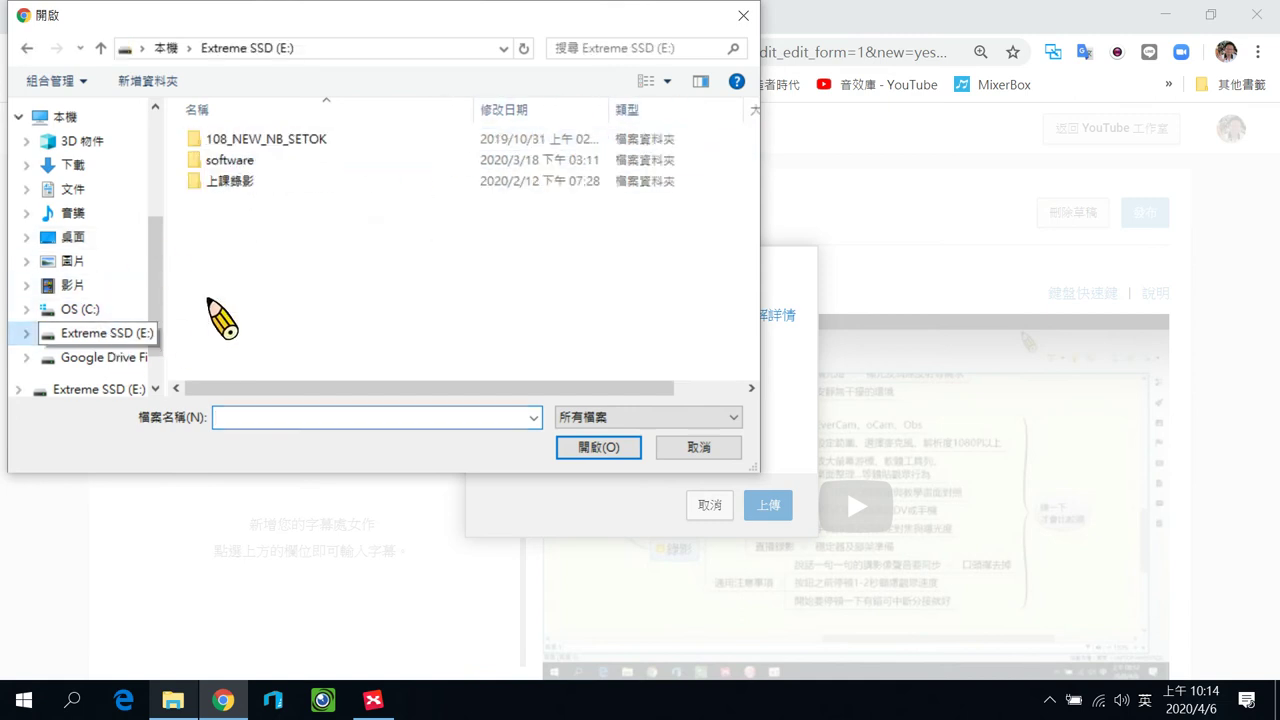
double_click(250, 184)
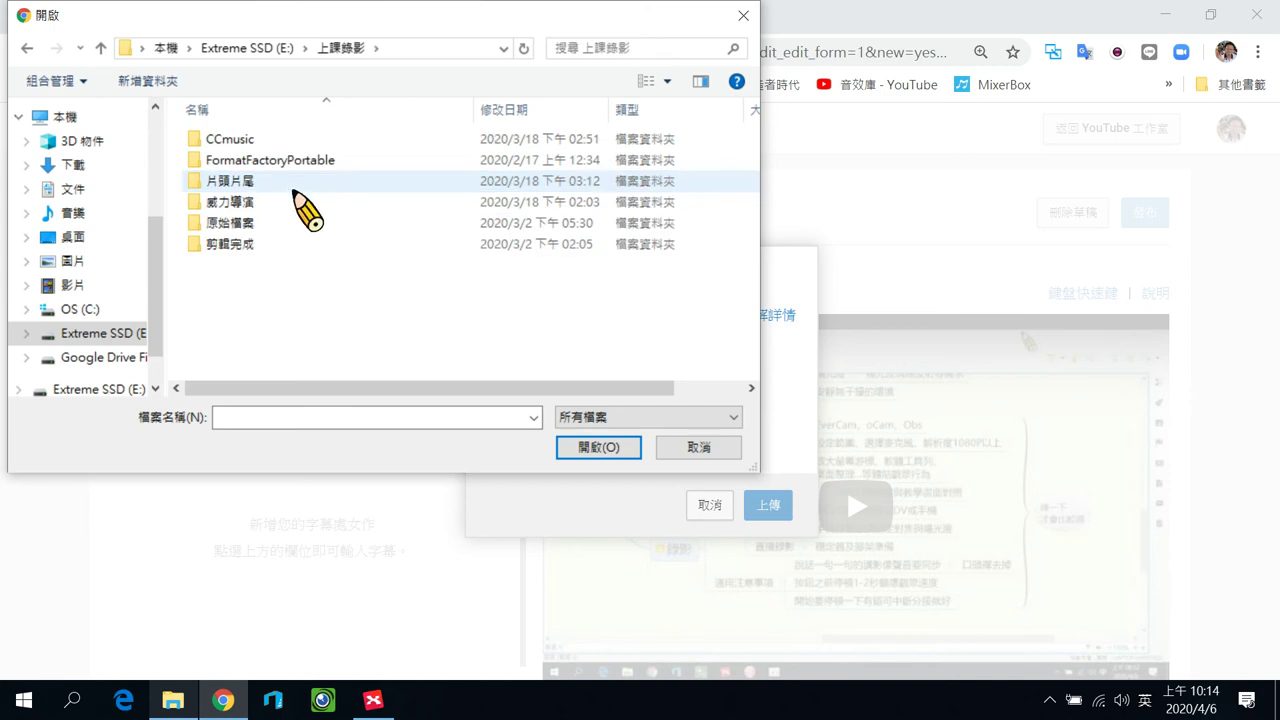
double_click(235, 223)
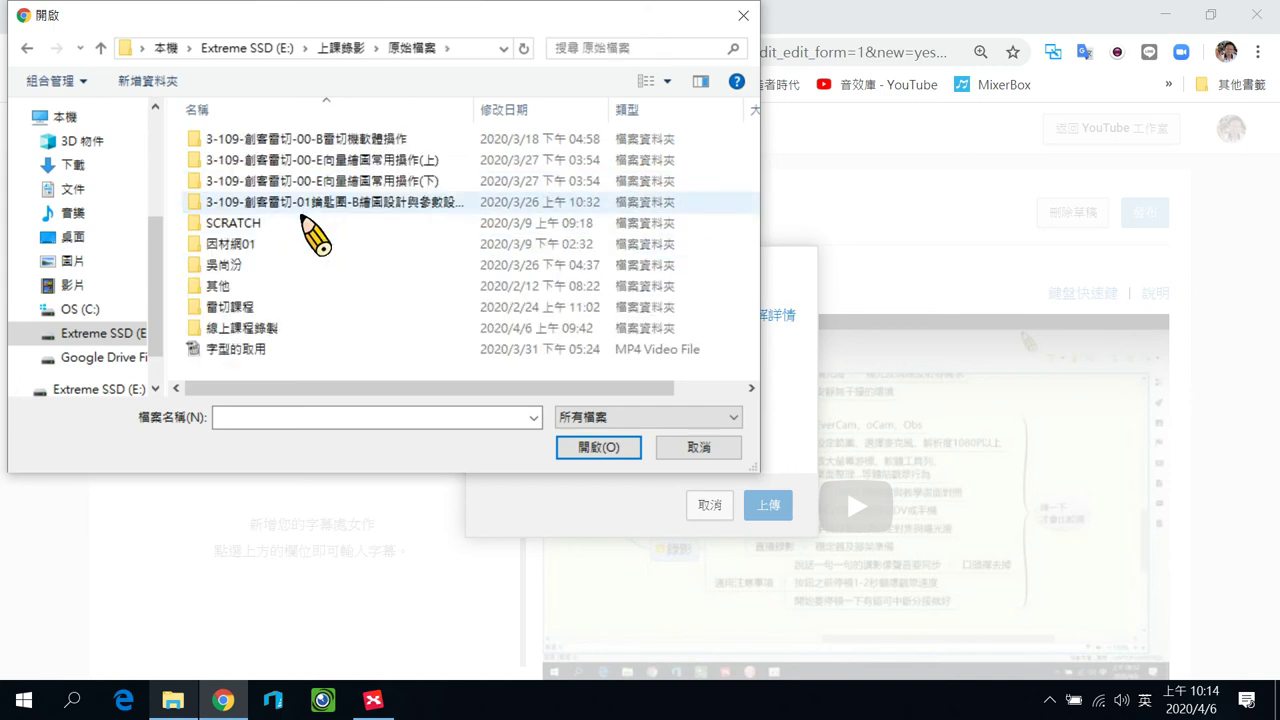
click(214, 325)
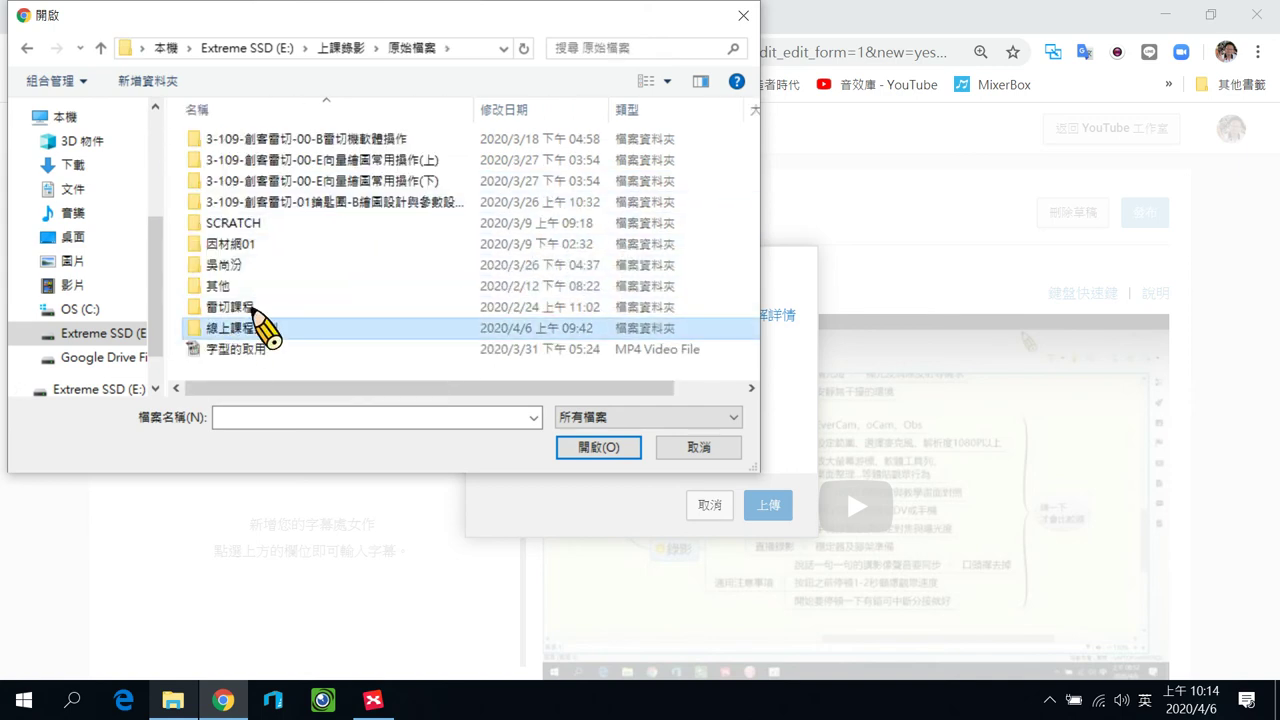
double_click(263, 325)
click(387, 198)
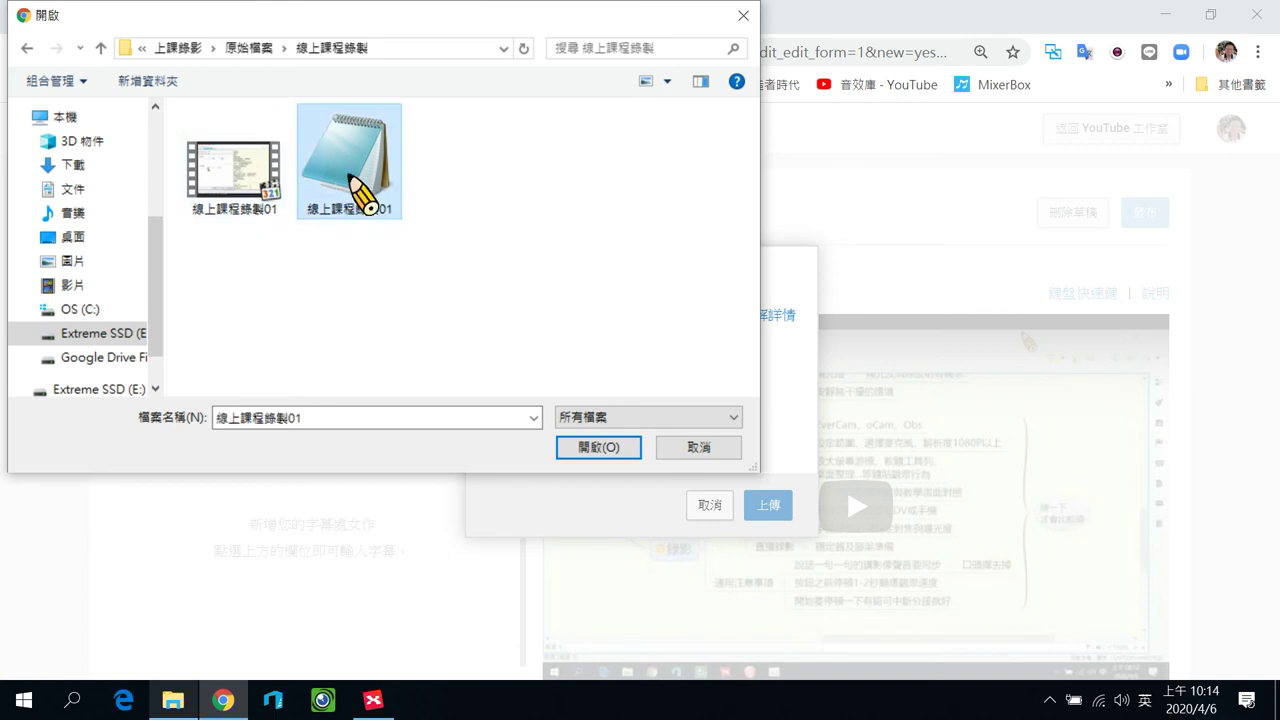
click(598, 448)
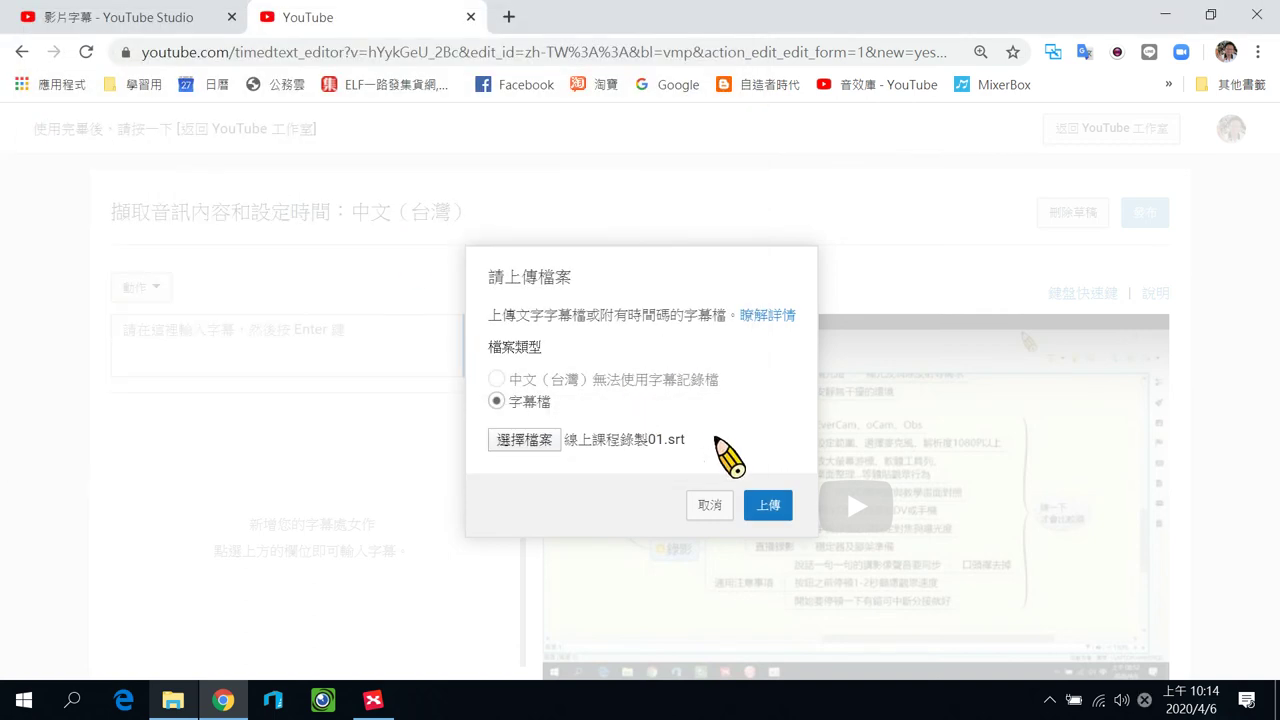
click(766, 504)
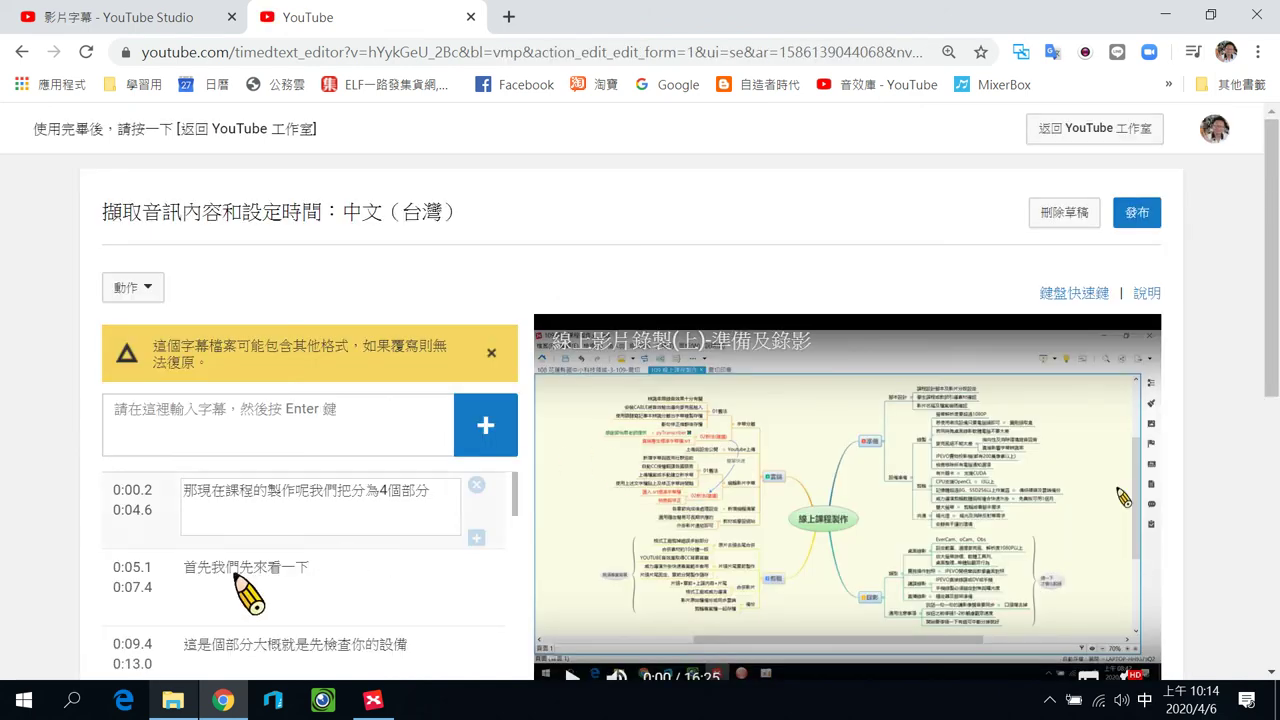
Step: Dismiss the subtitle format warning and look through the imported caption lines and their timeline
scroll(360, 525, down, 3)
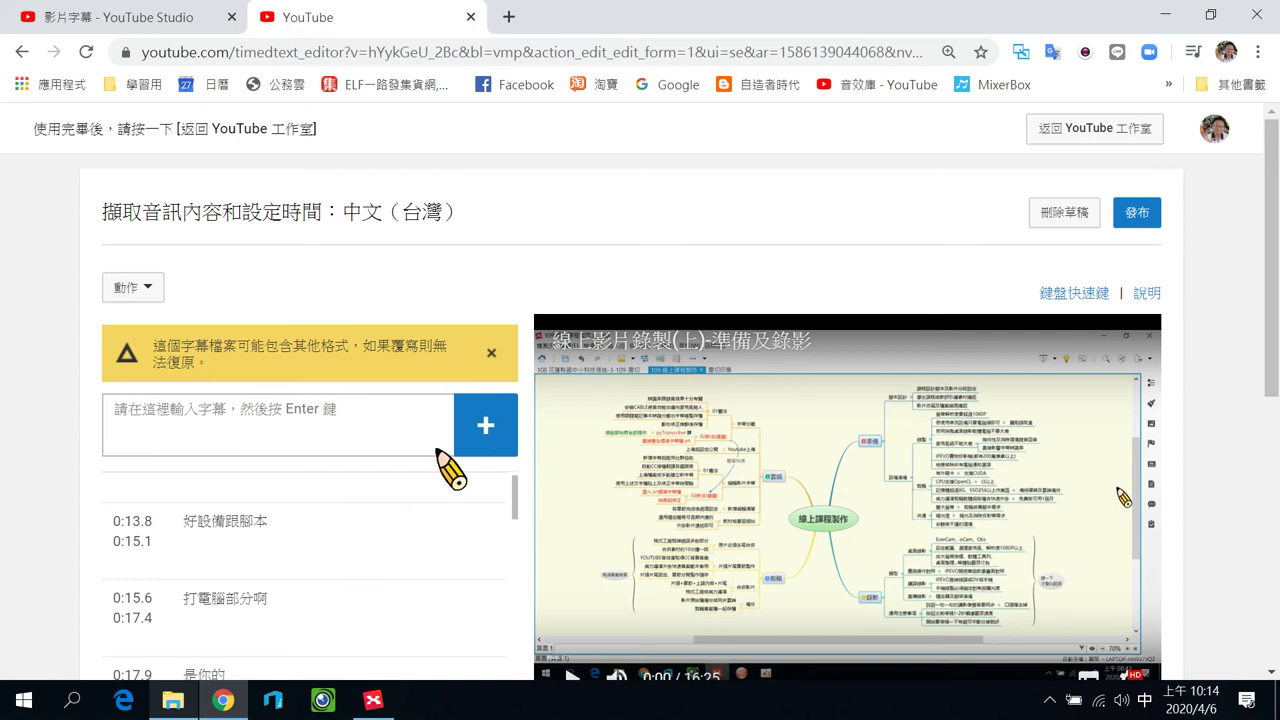
click(491, 353)
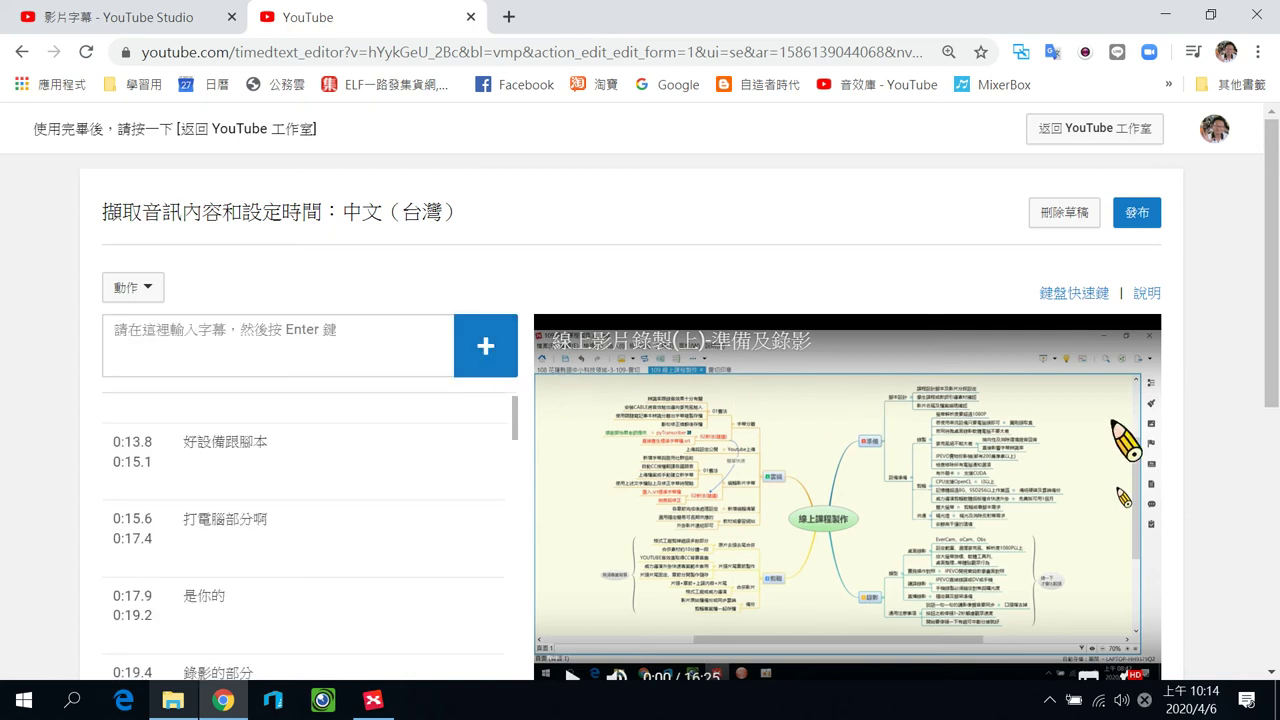
scroll(1125, 437, down, 2)
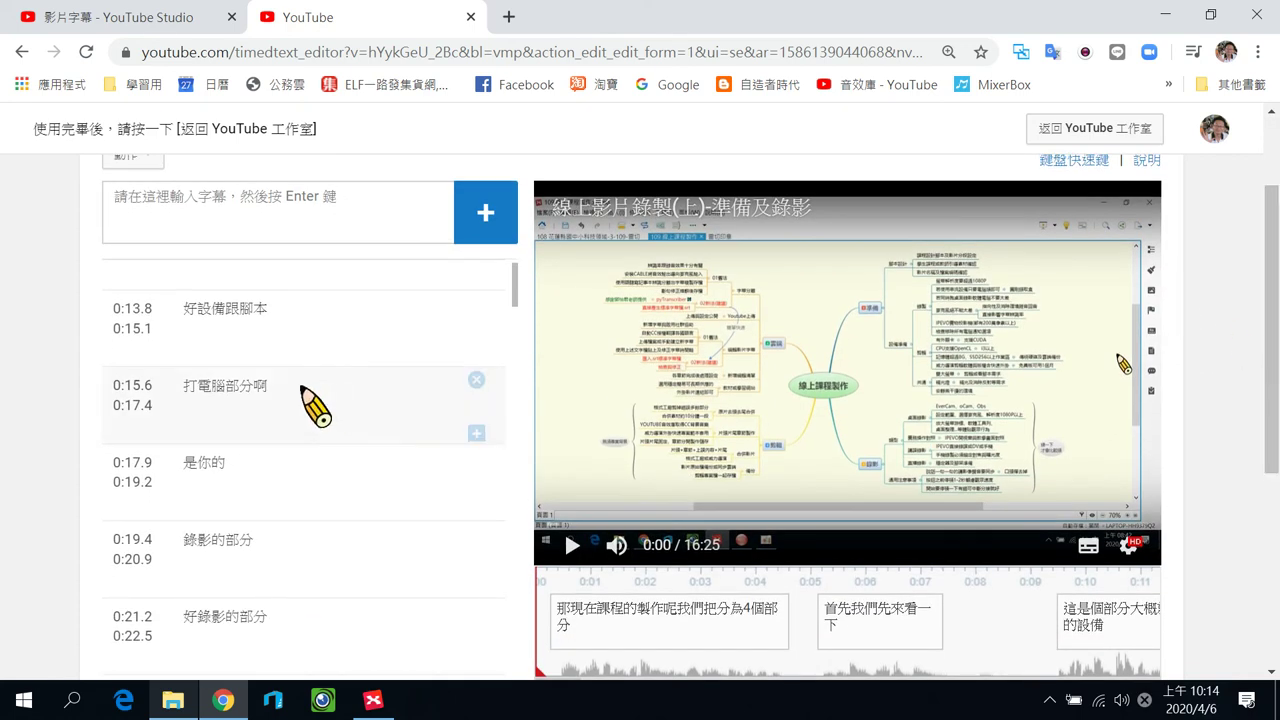
Step: Play the video from the start to check the imported captions against the speech, pausing at about 0:17
click(575, 547)
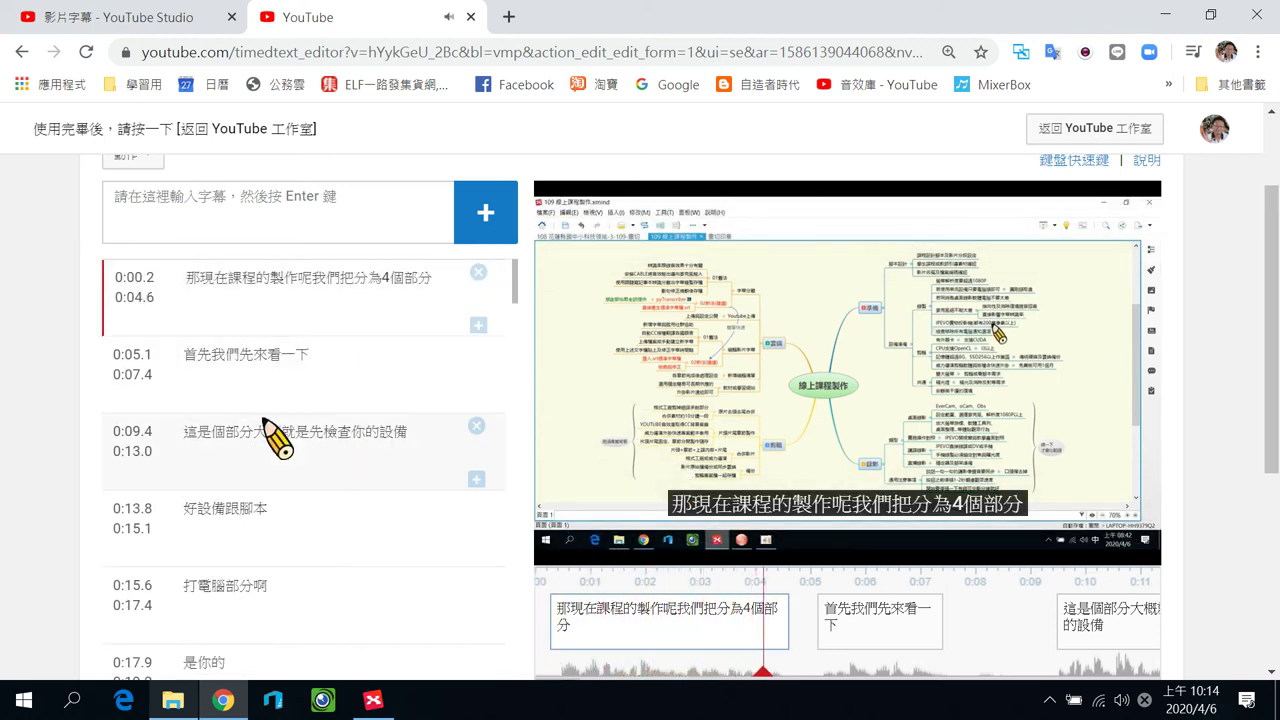
click(1119, 702)
drag(1183, 668, 1047, 675)
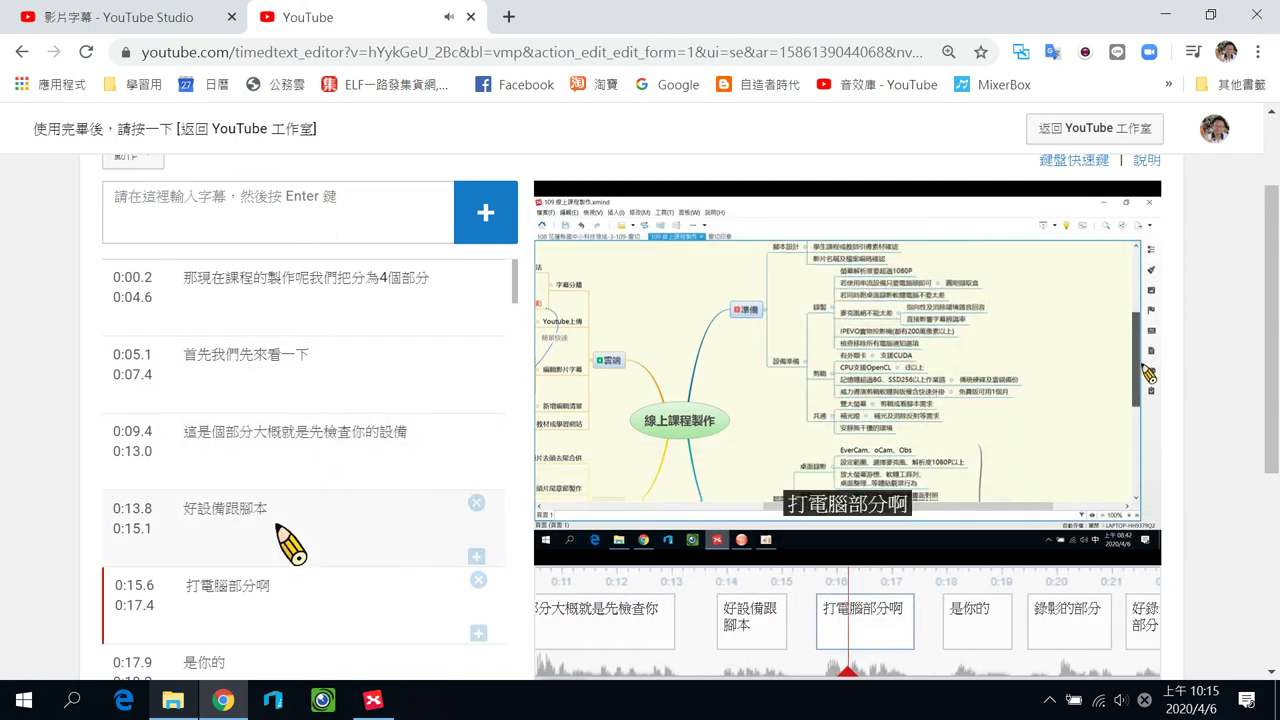
click(680, 462)
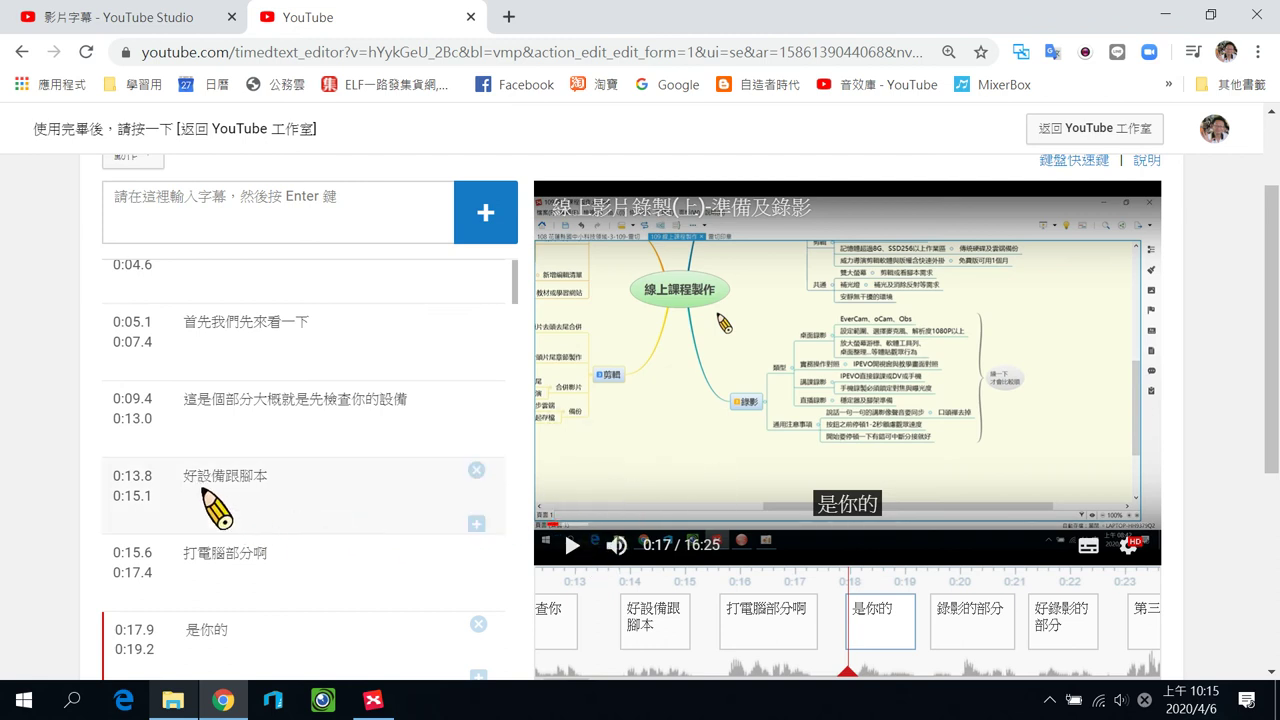
Step: Remove the leading 好 from the 0:13.8 caption so it reads 設備跟腳本, and replay the video from there
click(195, 480)
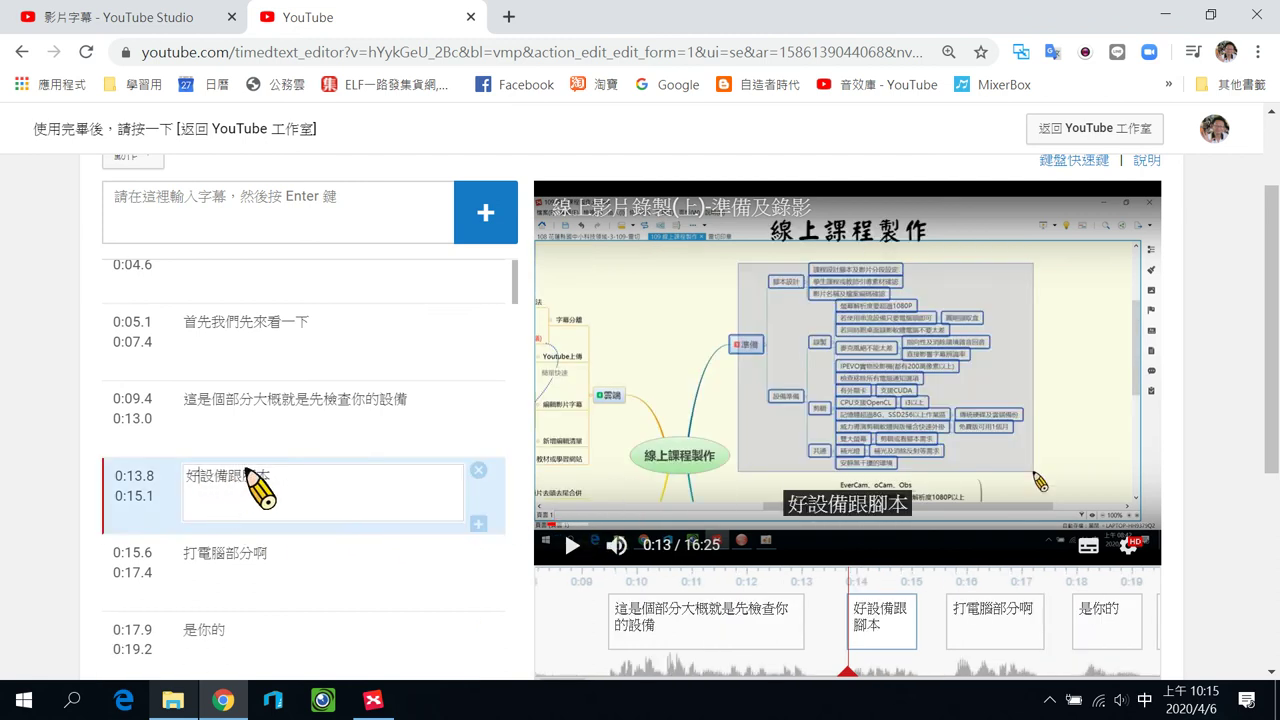
key(BackSpace)
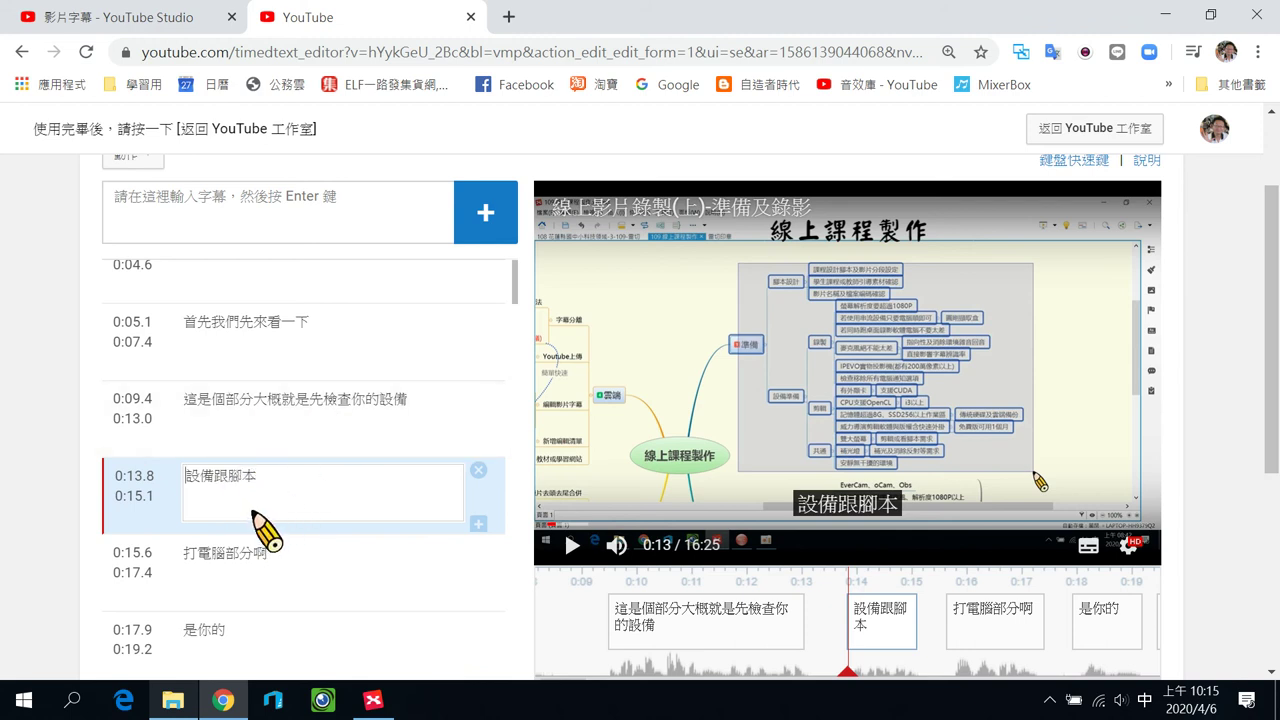
key(shift+space)
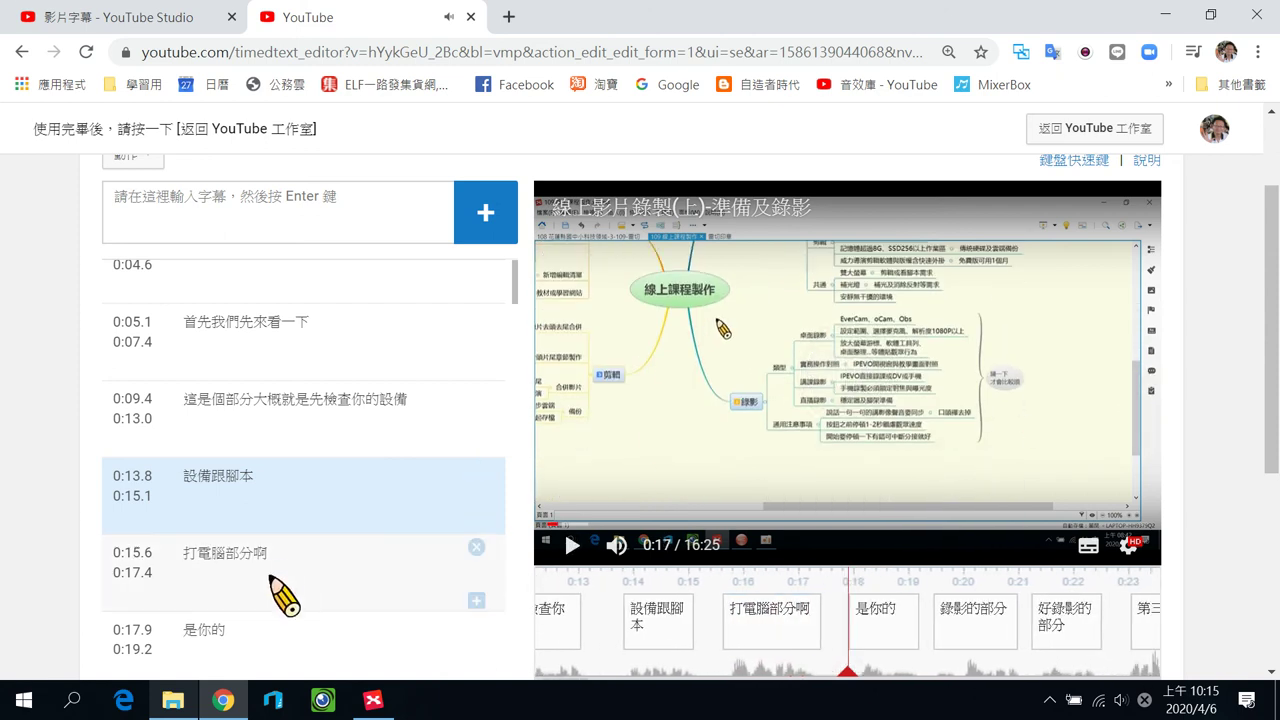
Step: Replace the text of the 0:15.6 caption with 第二個部分 and resume playback to check the following captions
click(303, 562)
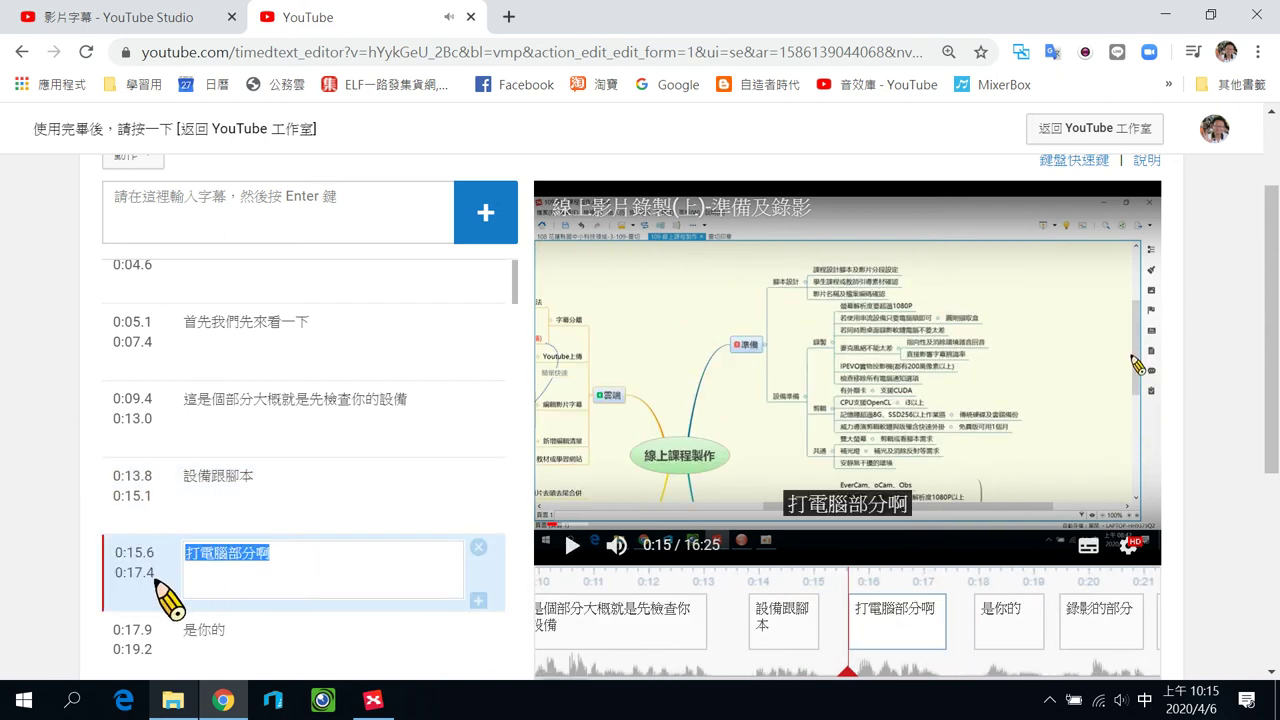
text(第二個部分)
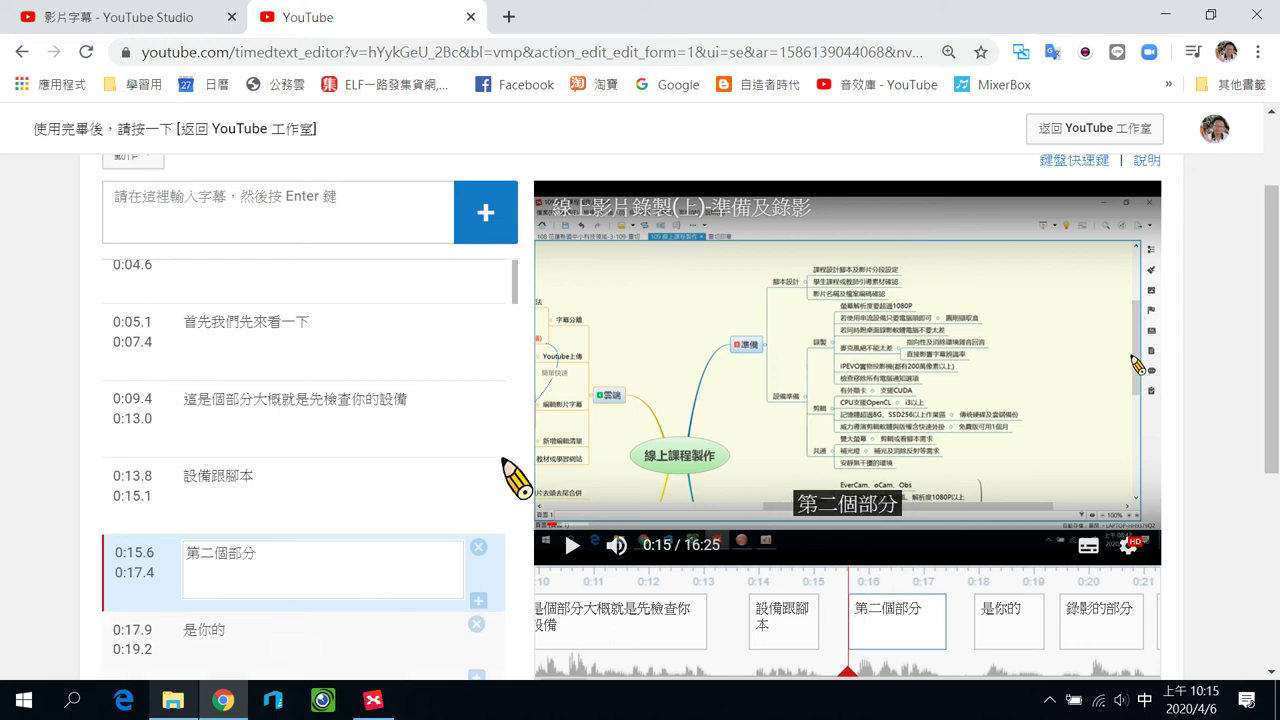
click(752, 358)
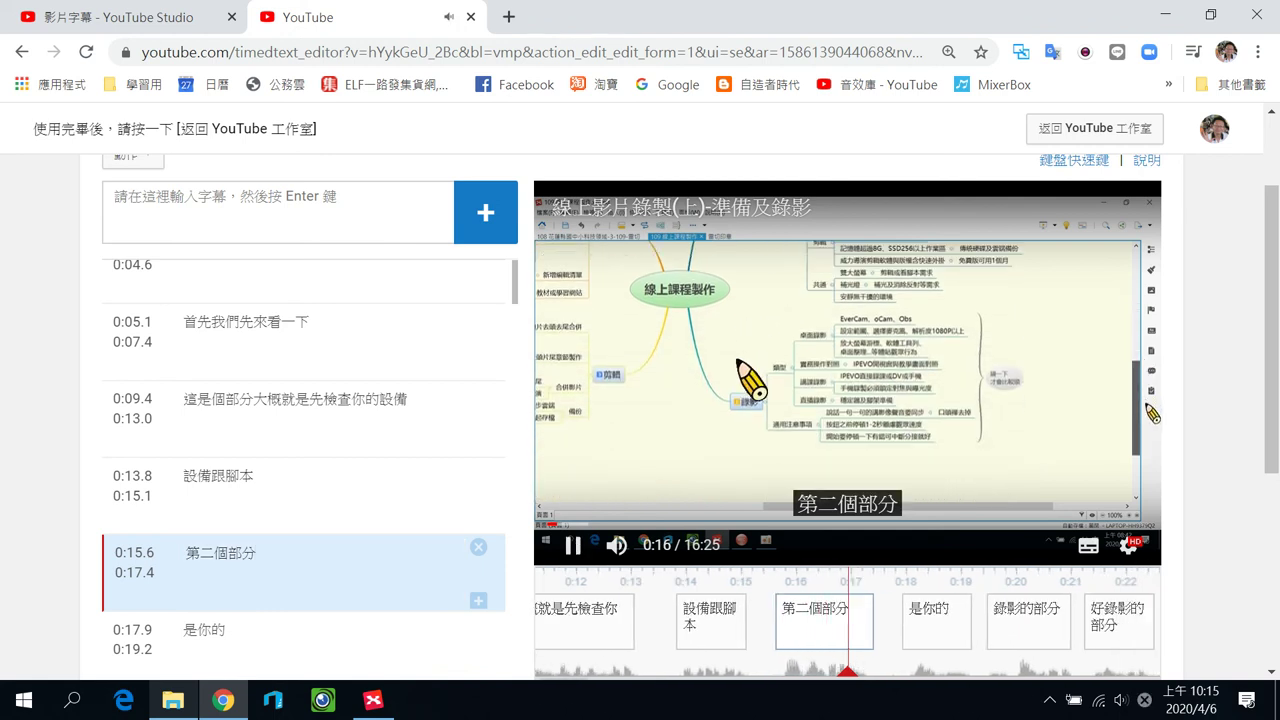
scroll(757, 340, down, 2)
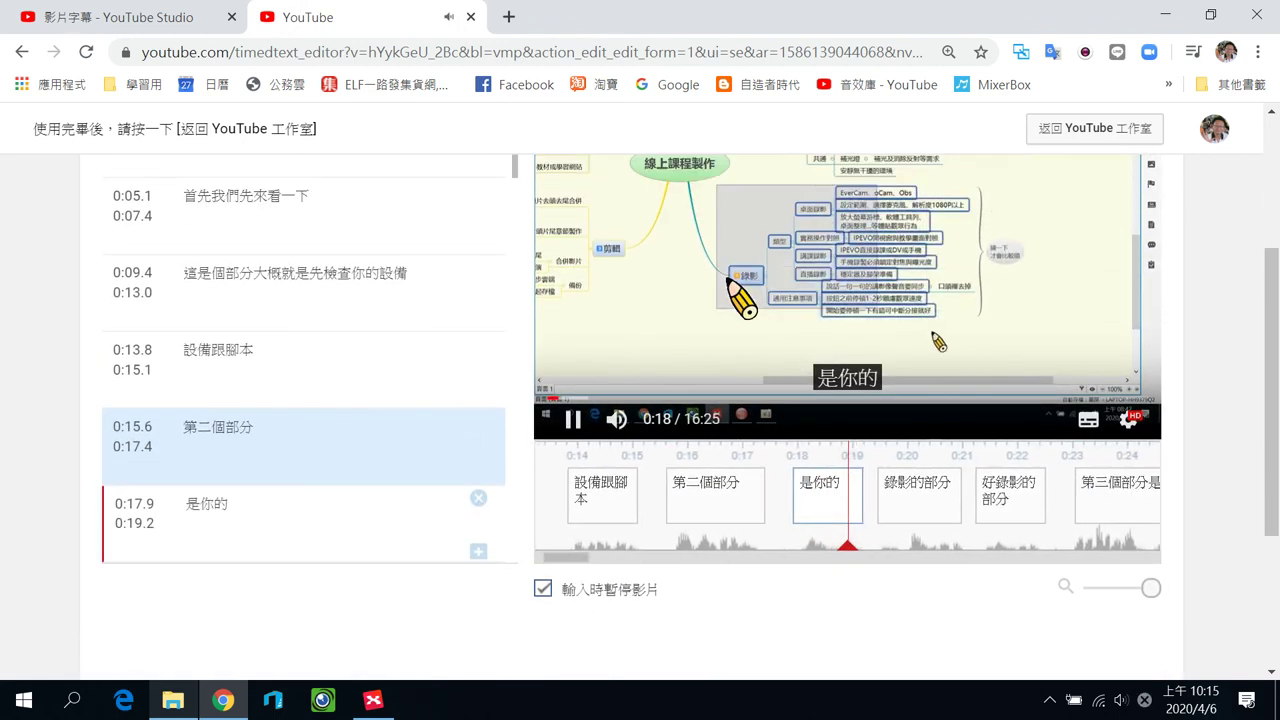